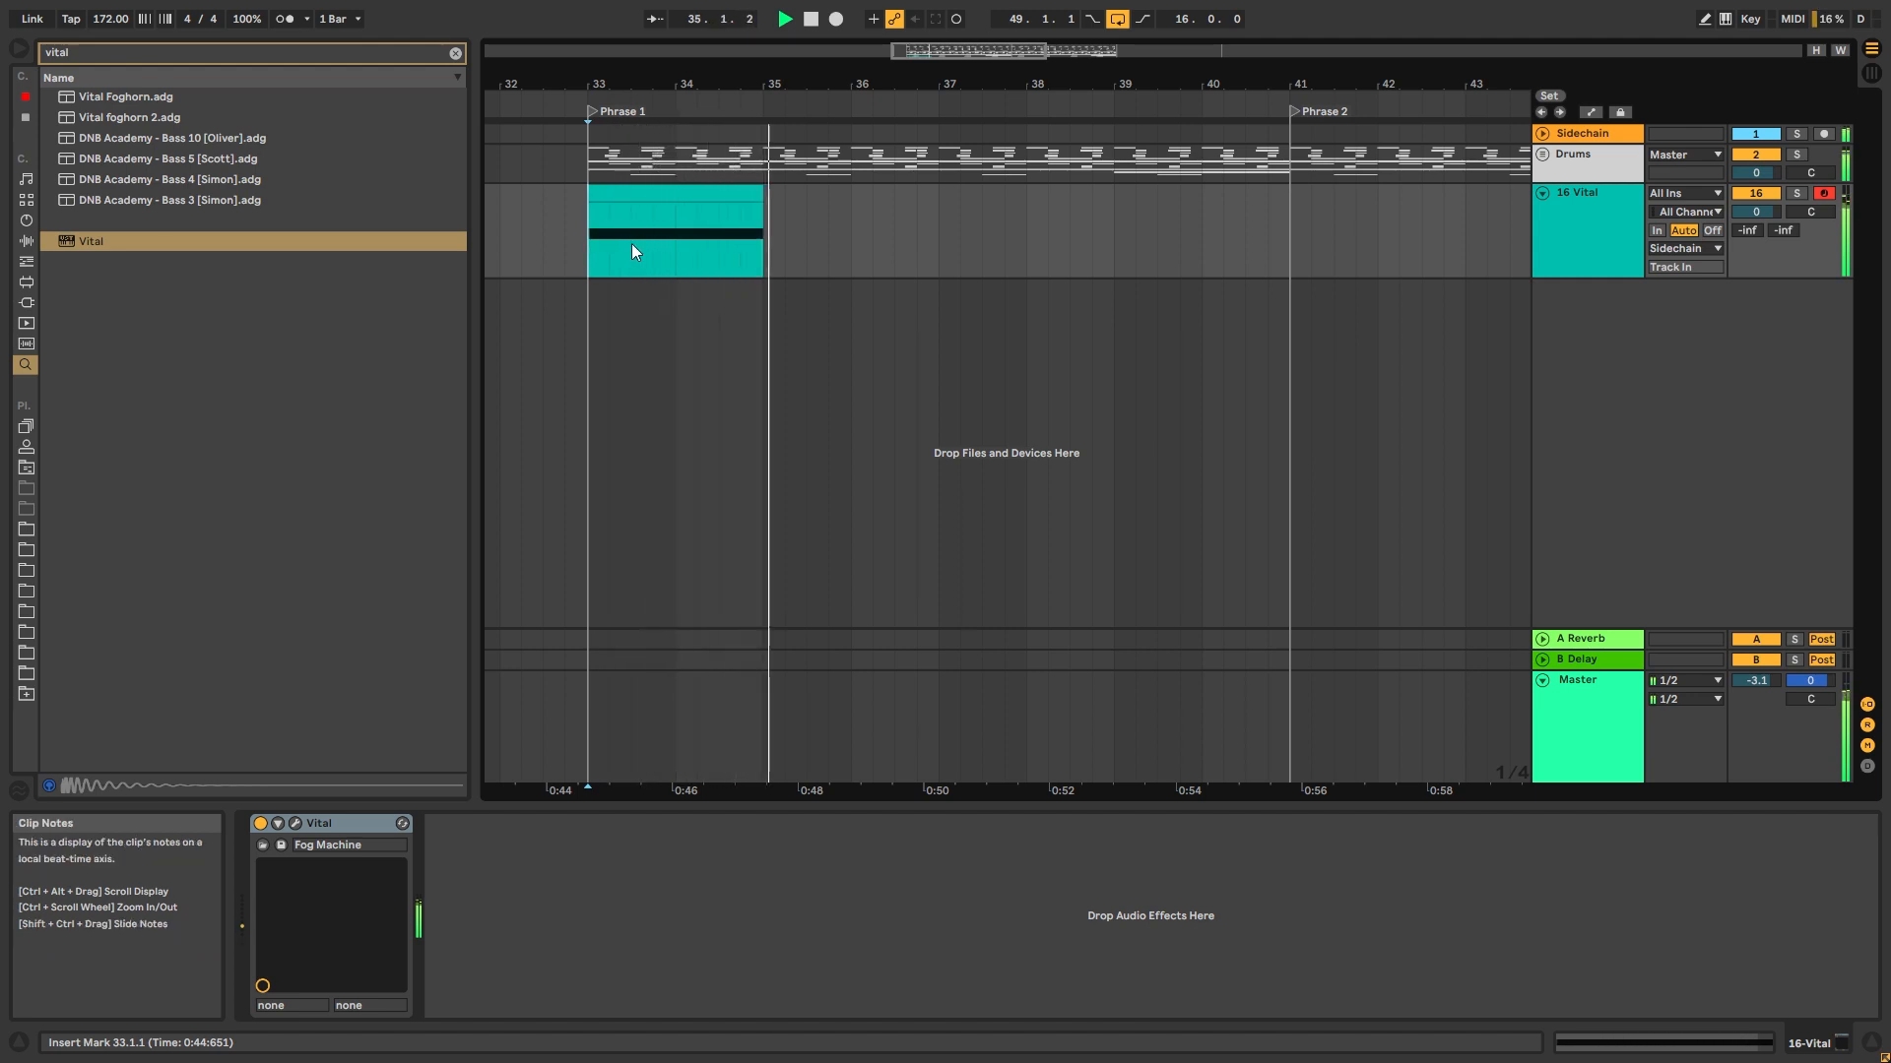
Stop playback and clear the browser's search field
{"action": "key", "text": "space"}
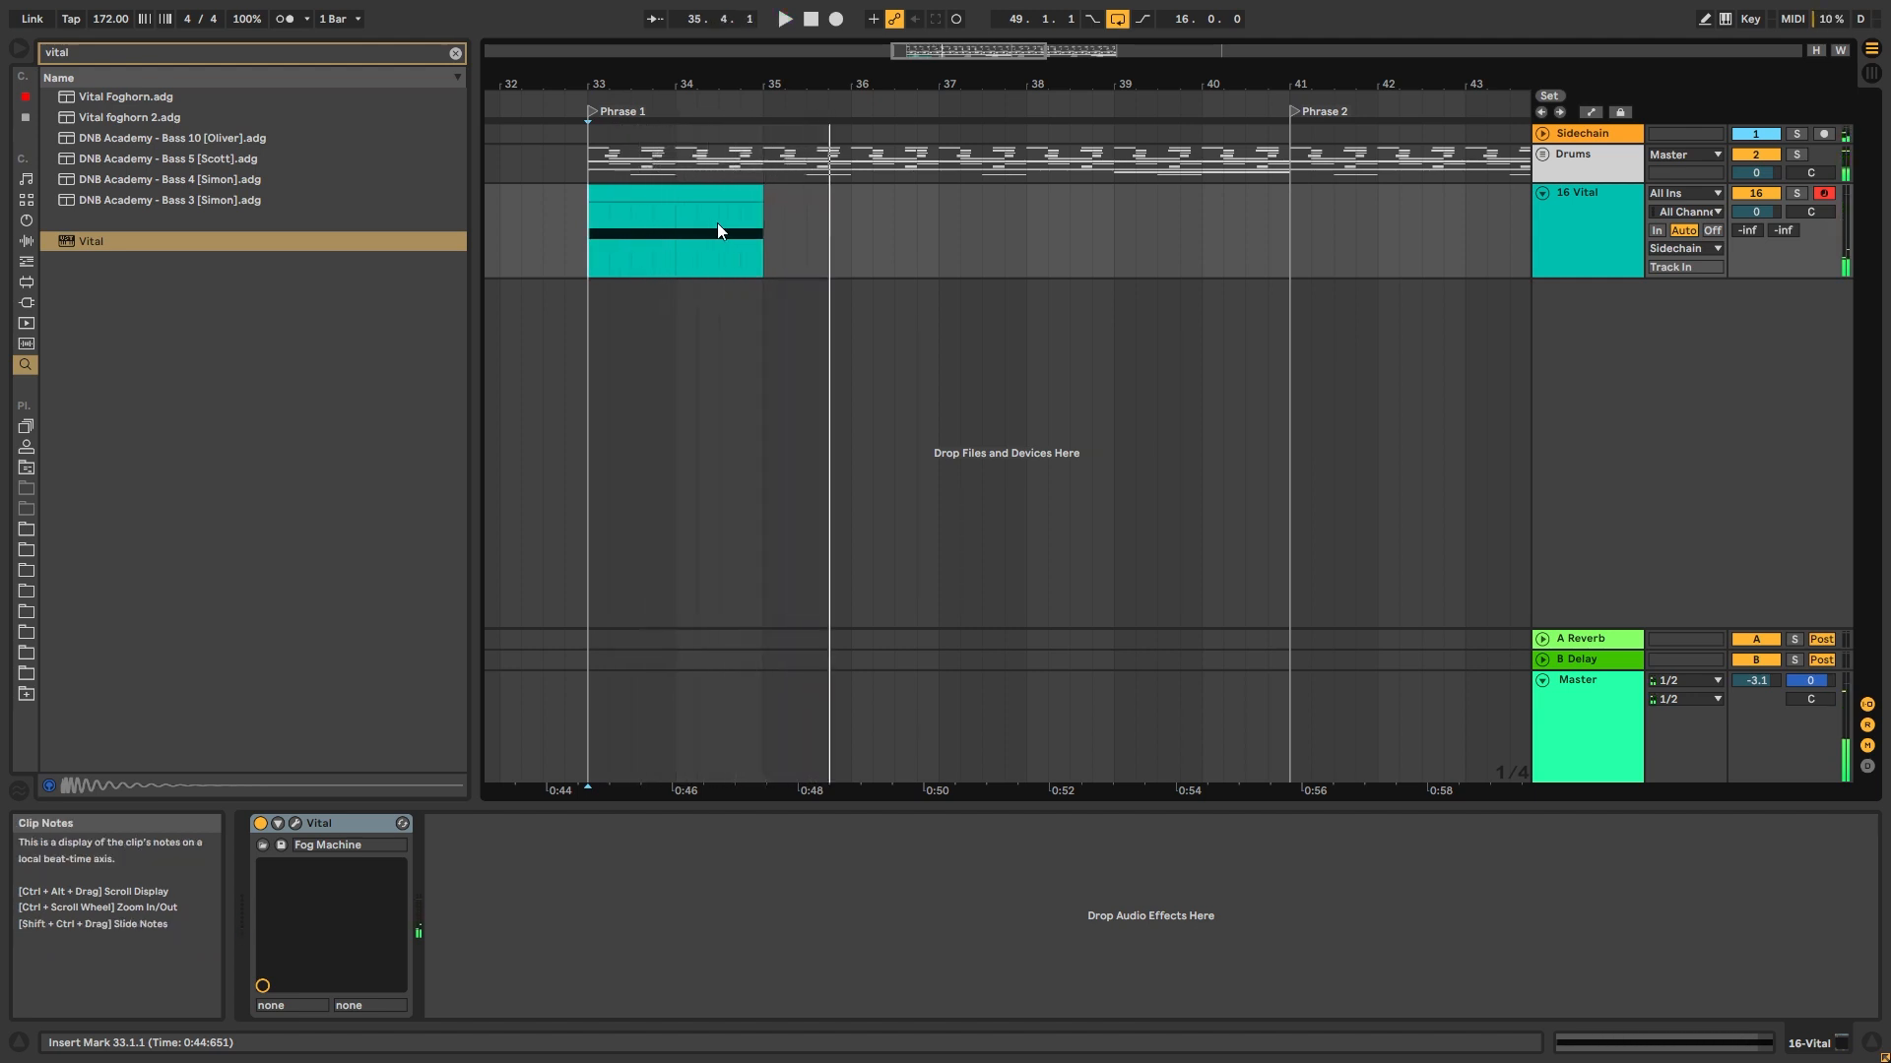
{"action": "left_click", "coordinate": [455, 53]}
{"action": "left_click", "coordinate": [587, 241]}
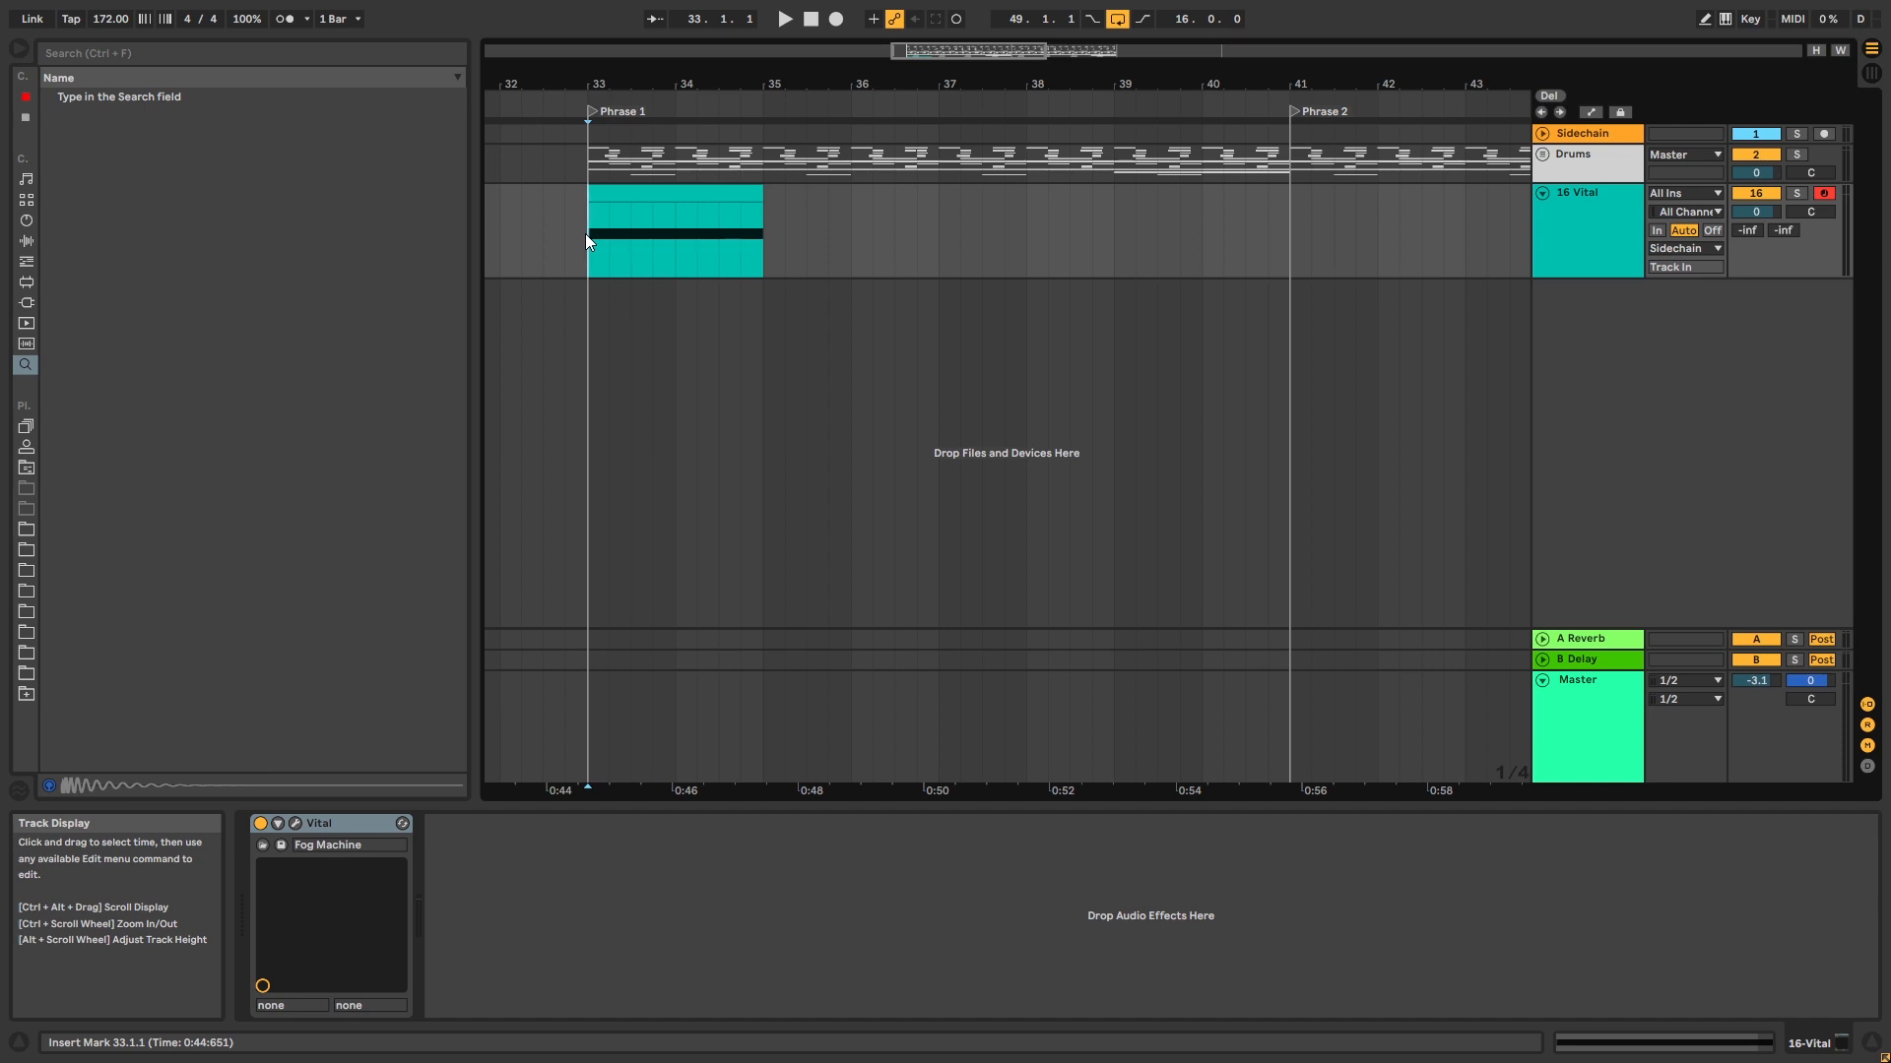
Open Vital's preset browser, audition Old school dub, Perez and Regenerator, and load the Screechy Deep preset
{"action": "left_click", "coordinate": [296, 823]}
{"action": "left_click", "coordinate": [1062, 239]}
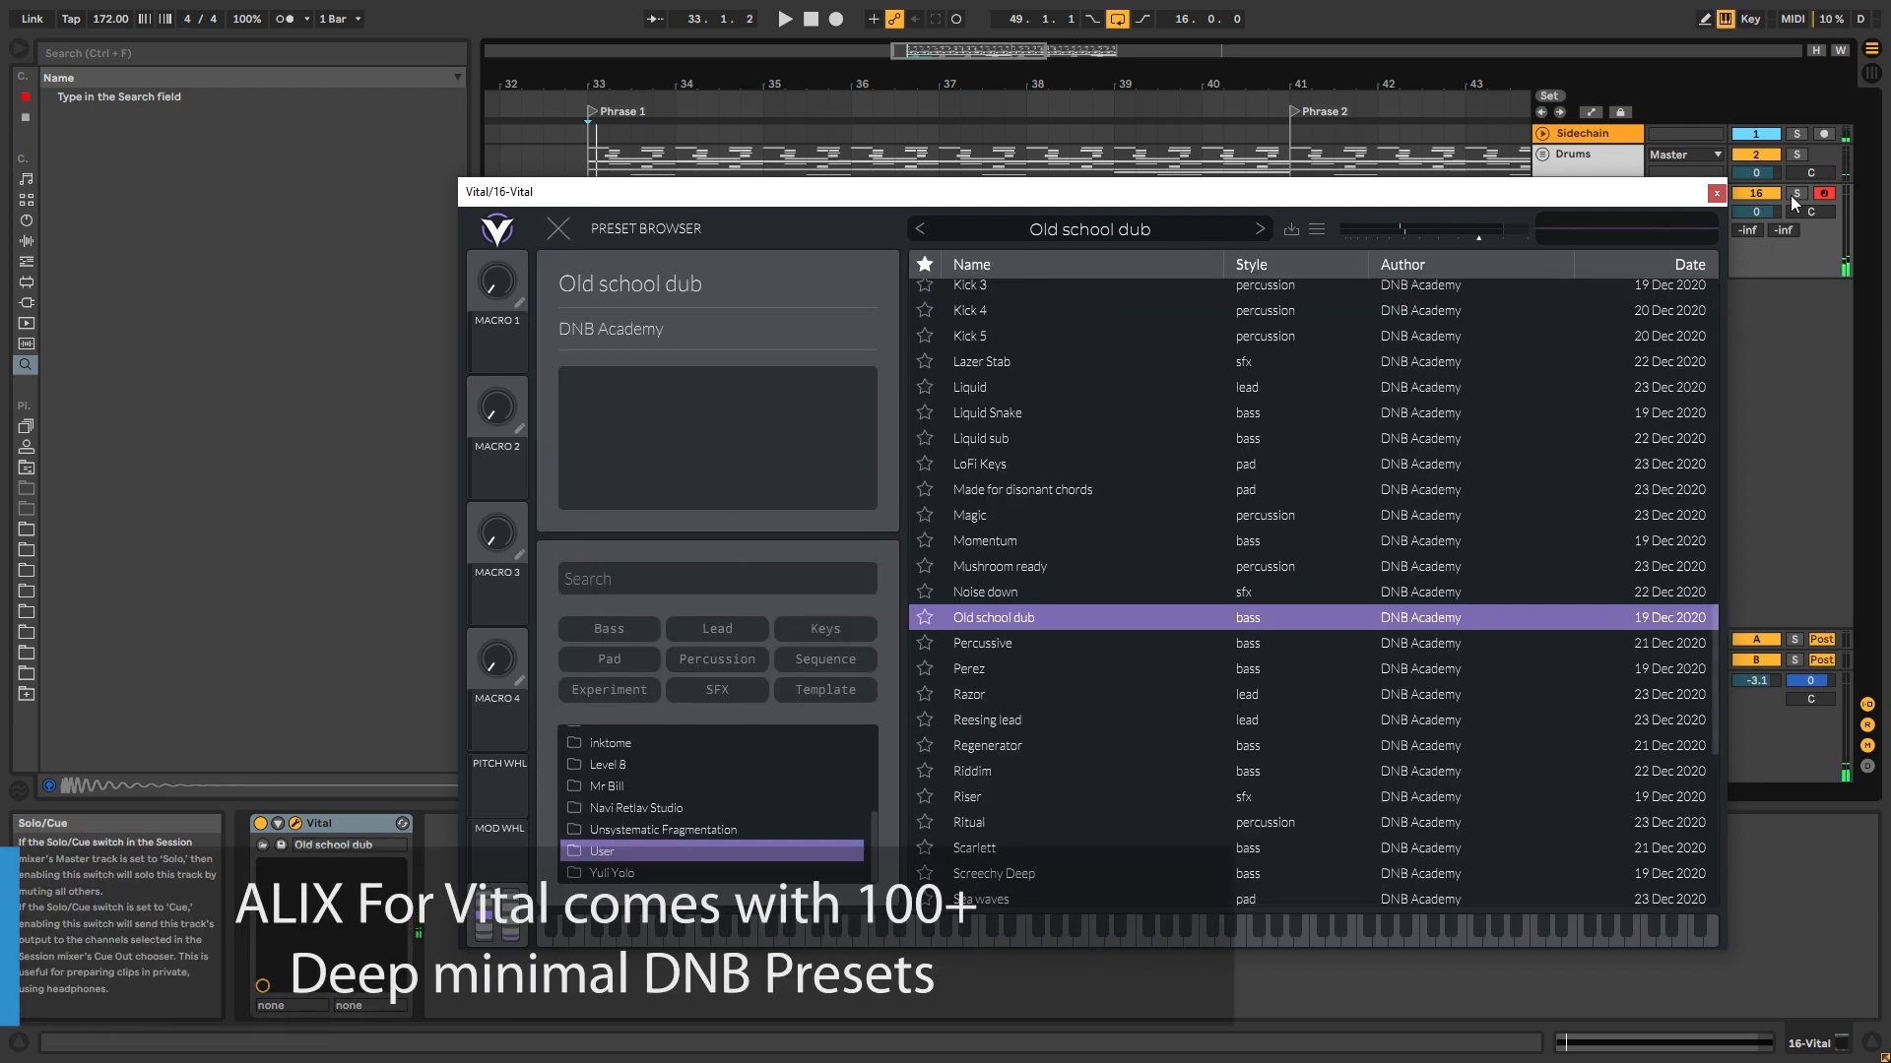
{"action": "key", "text": "d"}
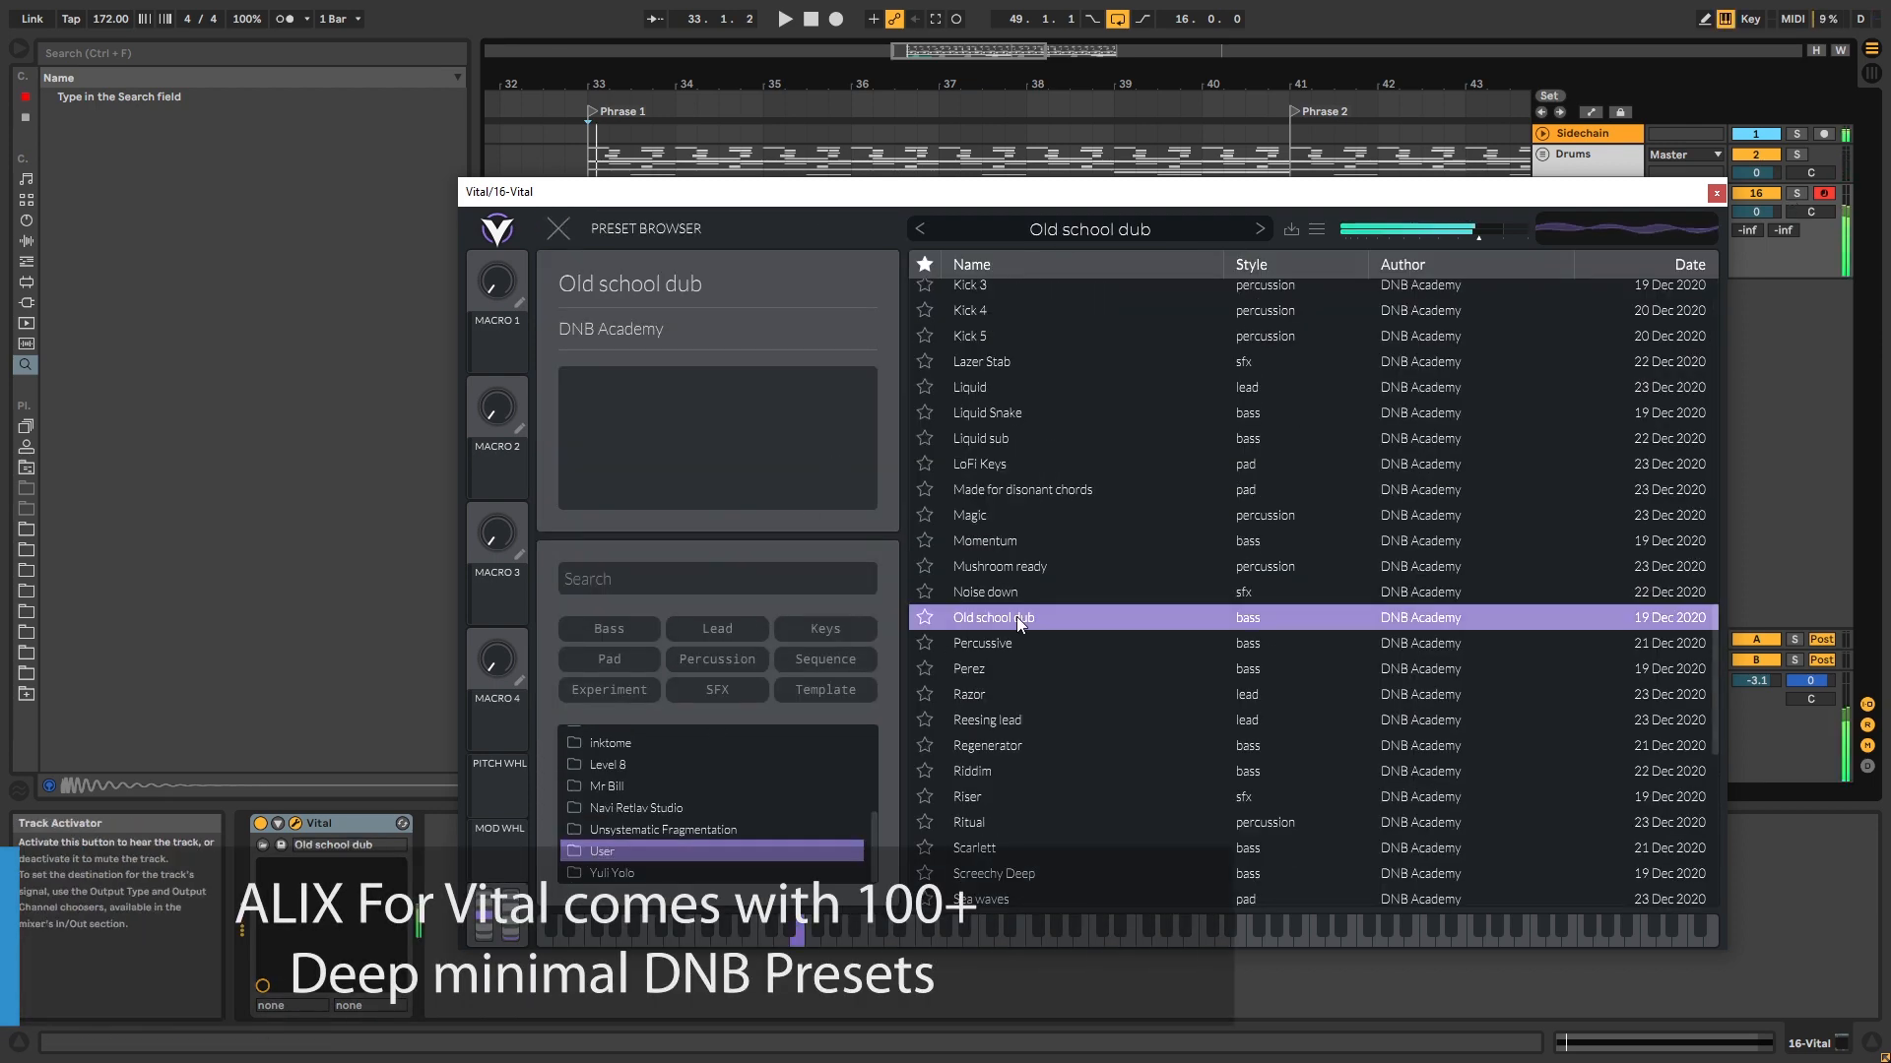
{"action": "left_click", "coordinate": [1010, 669]}
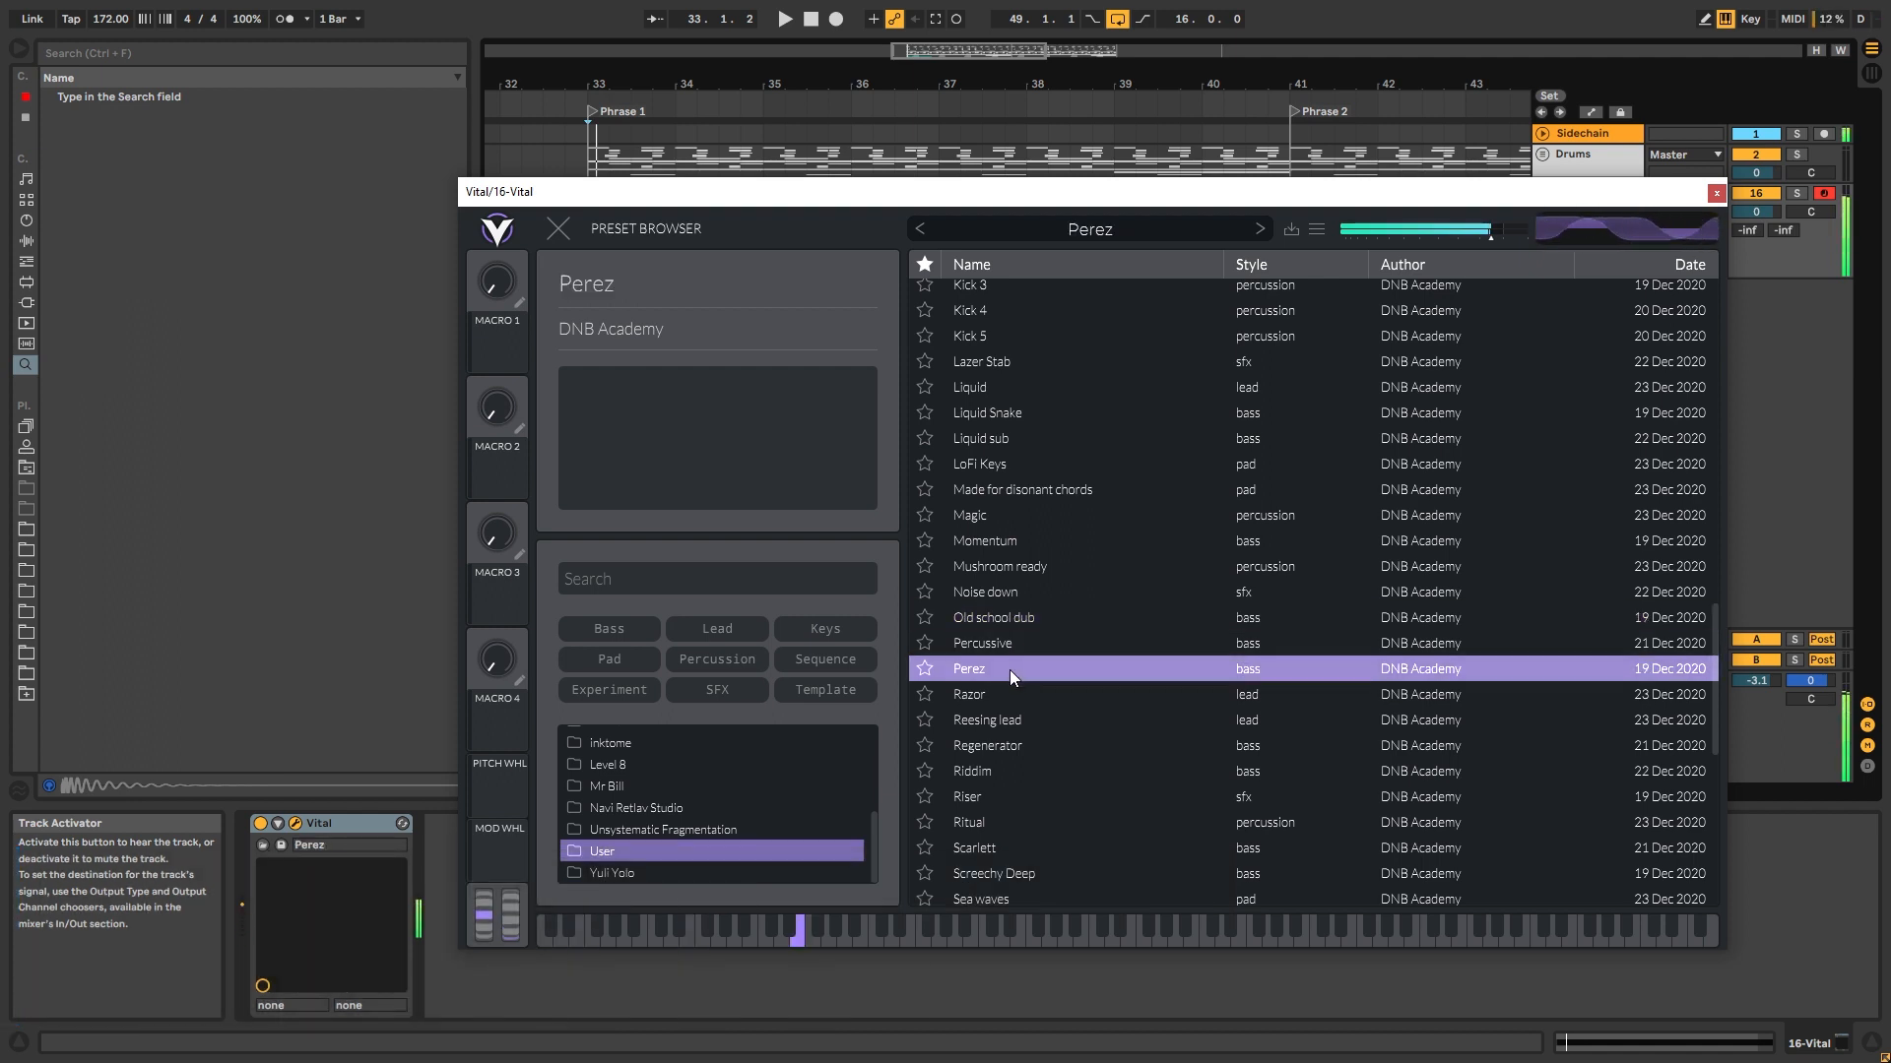
{"action": "left_click", "coordinate": [1005, 749]}
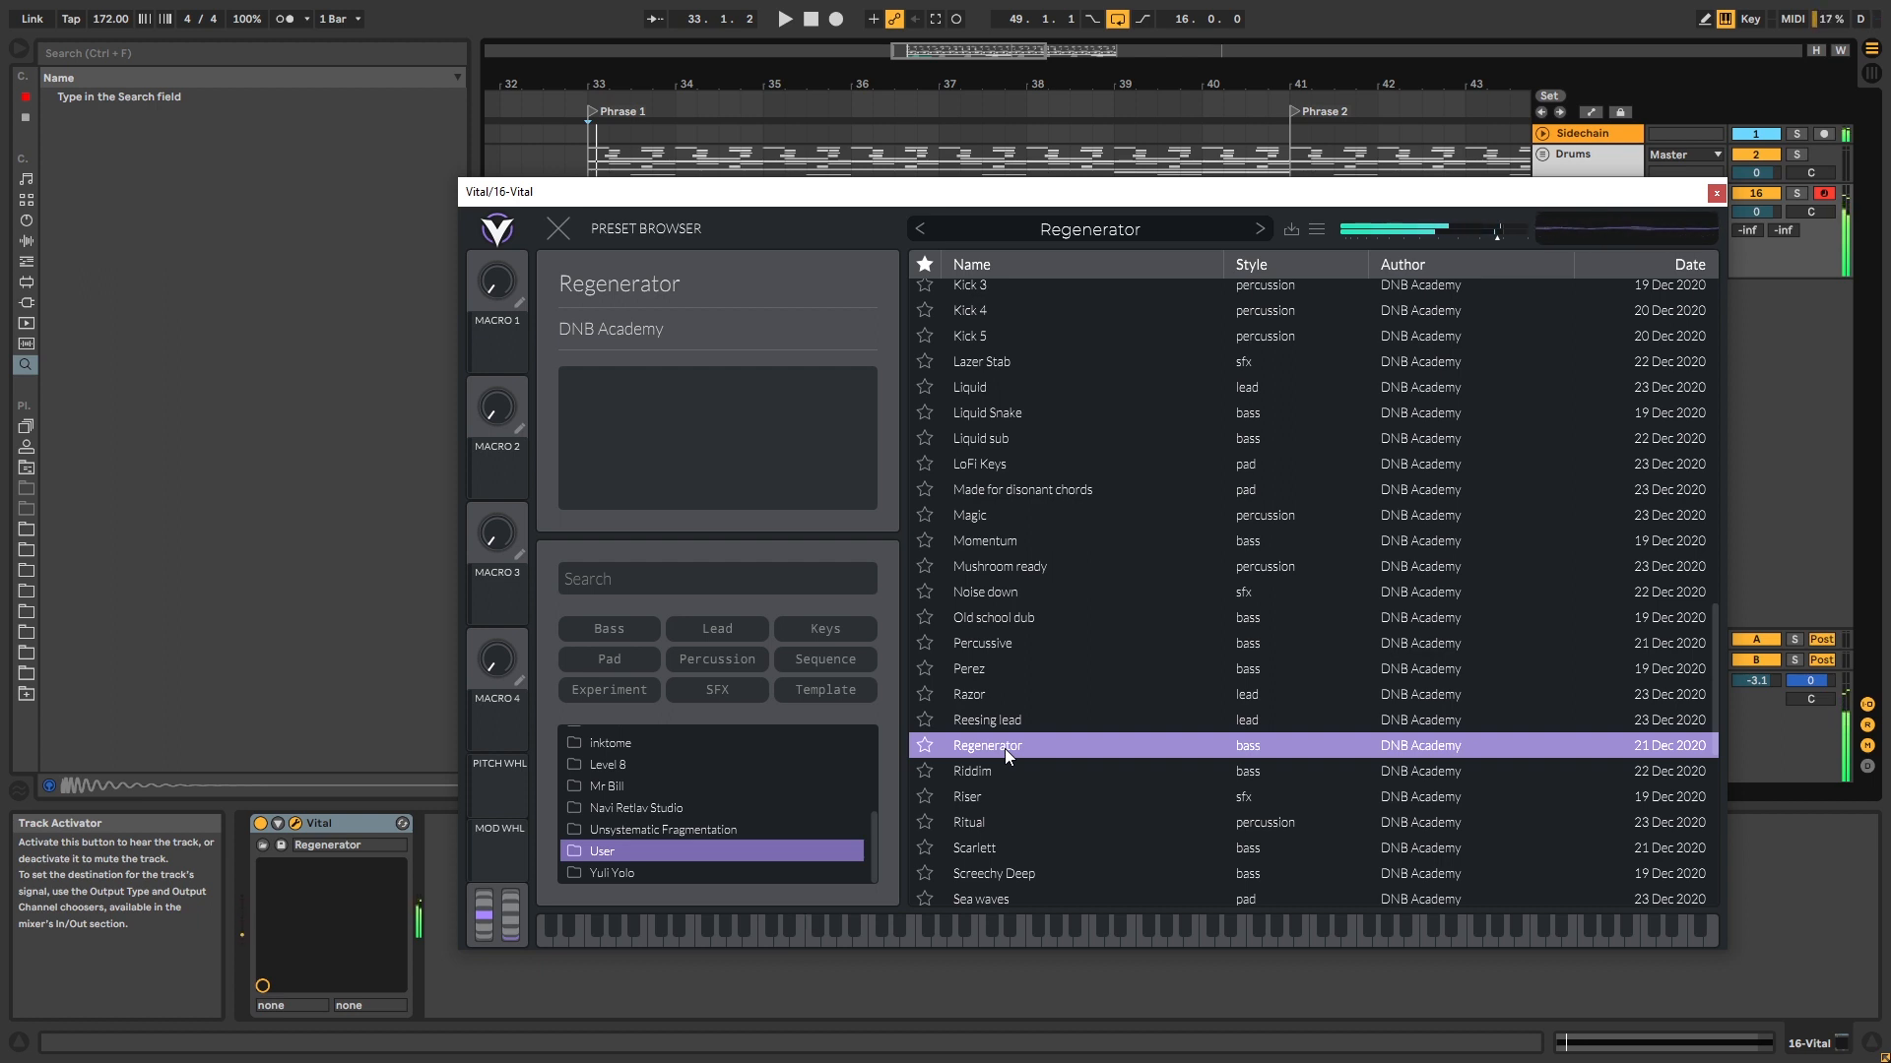
{"action": "scroll", "coordinate": [1004, 758], "scroll_direction": "down", "scroll_amount": 2}
{"action": "left_click", "coordinate": [1000, 782]}
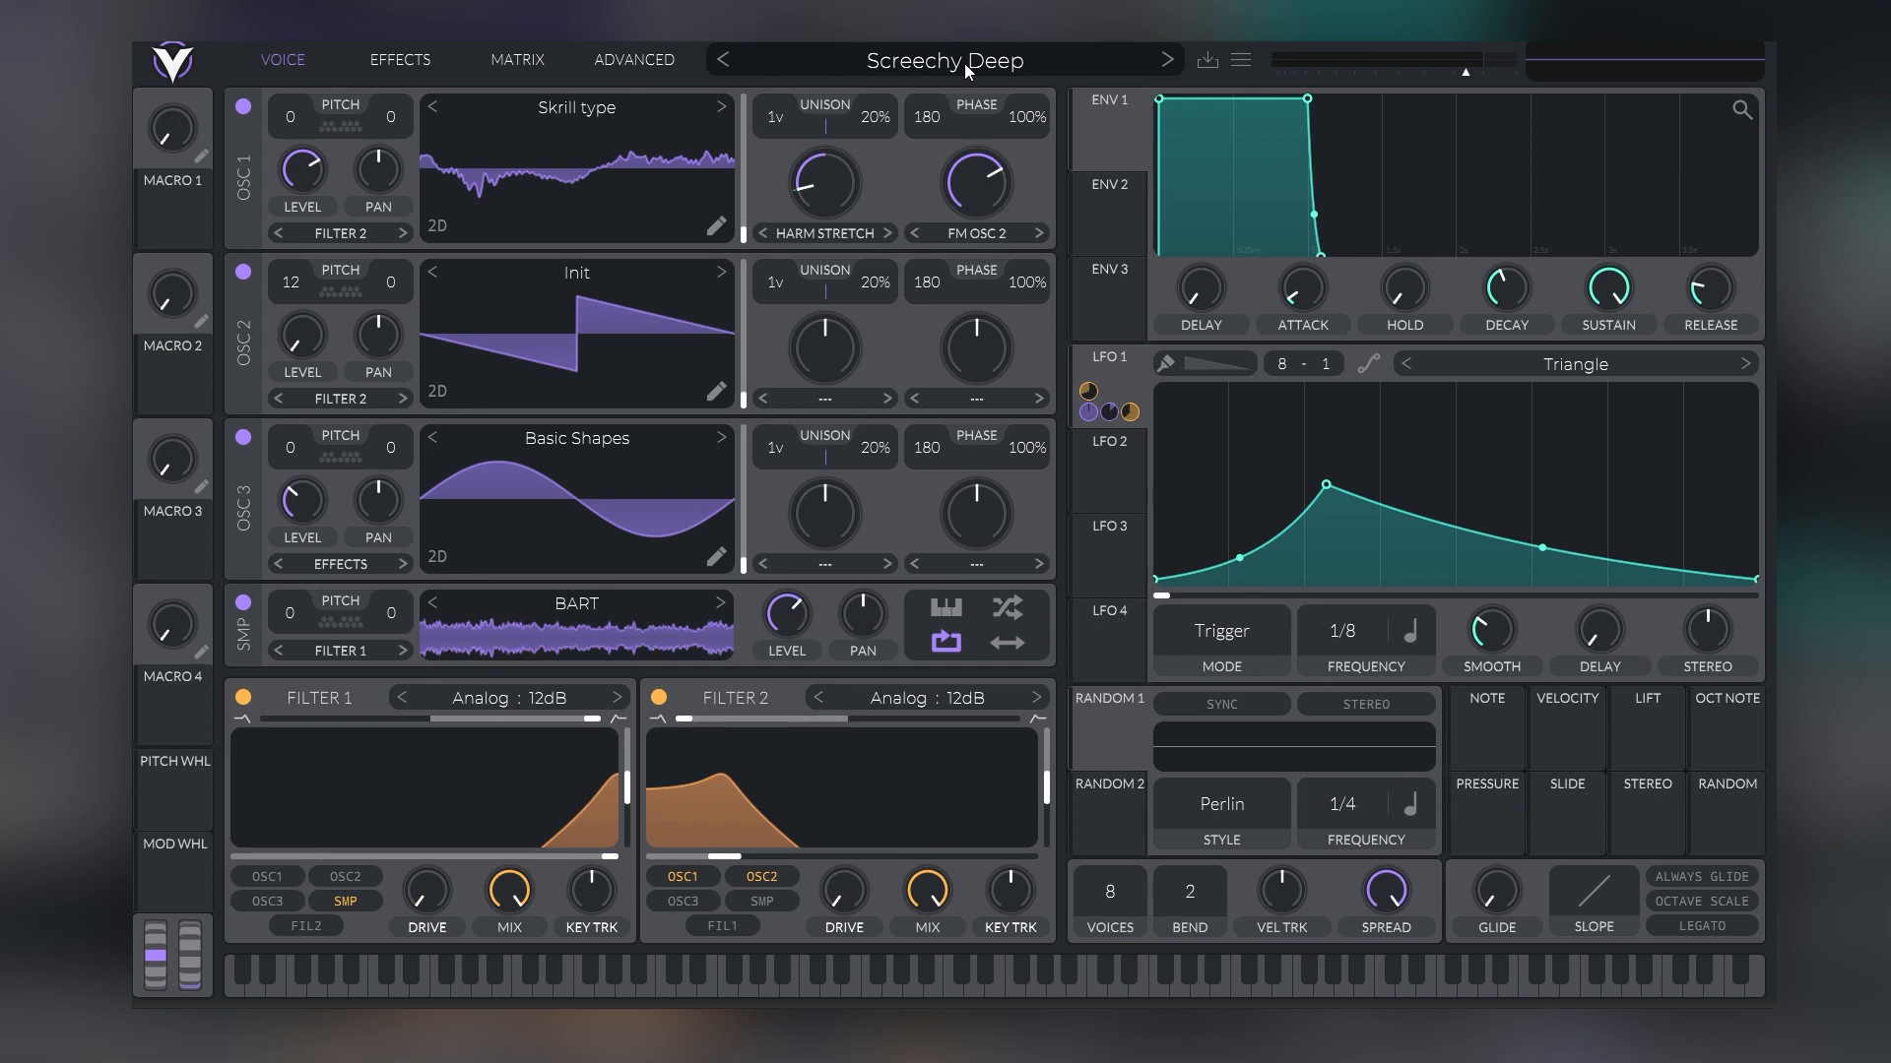
Compare the Screechy Deep patch with and without Reverb in its effects chain, and leave Reverb off
{"action": "left_click", "coordinate": [398, 59]}
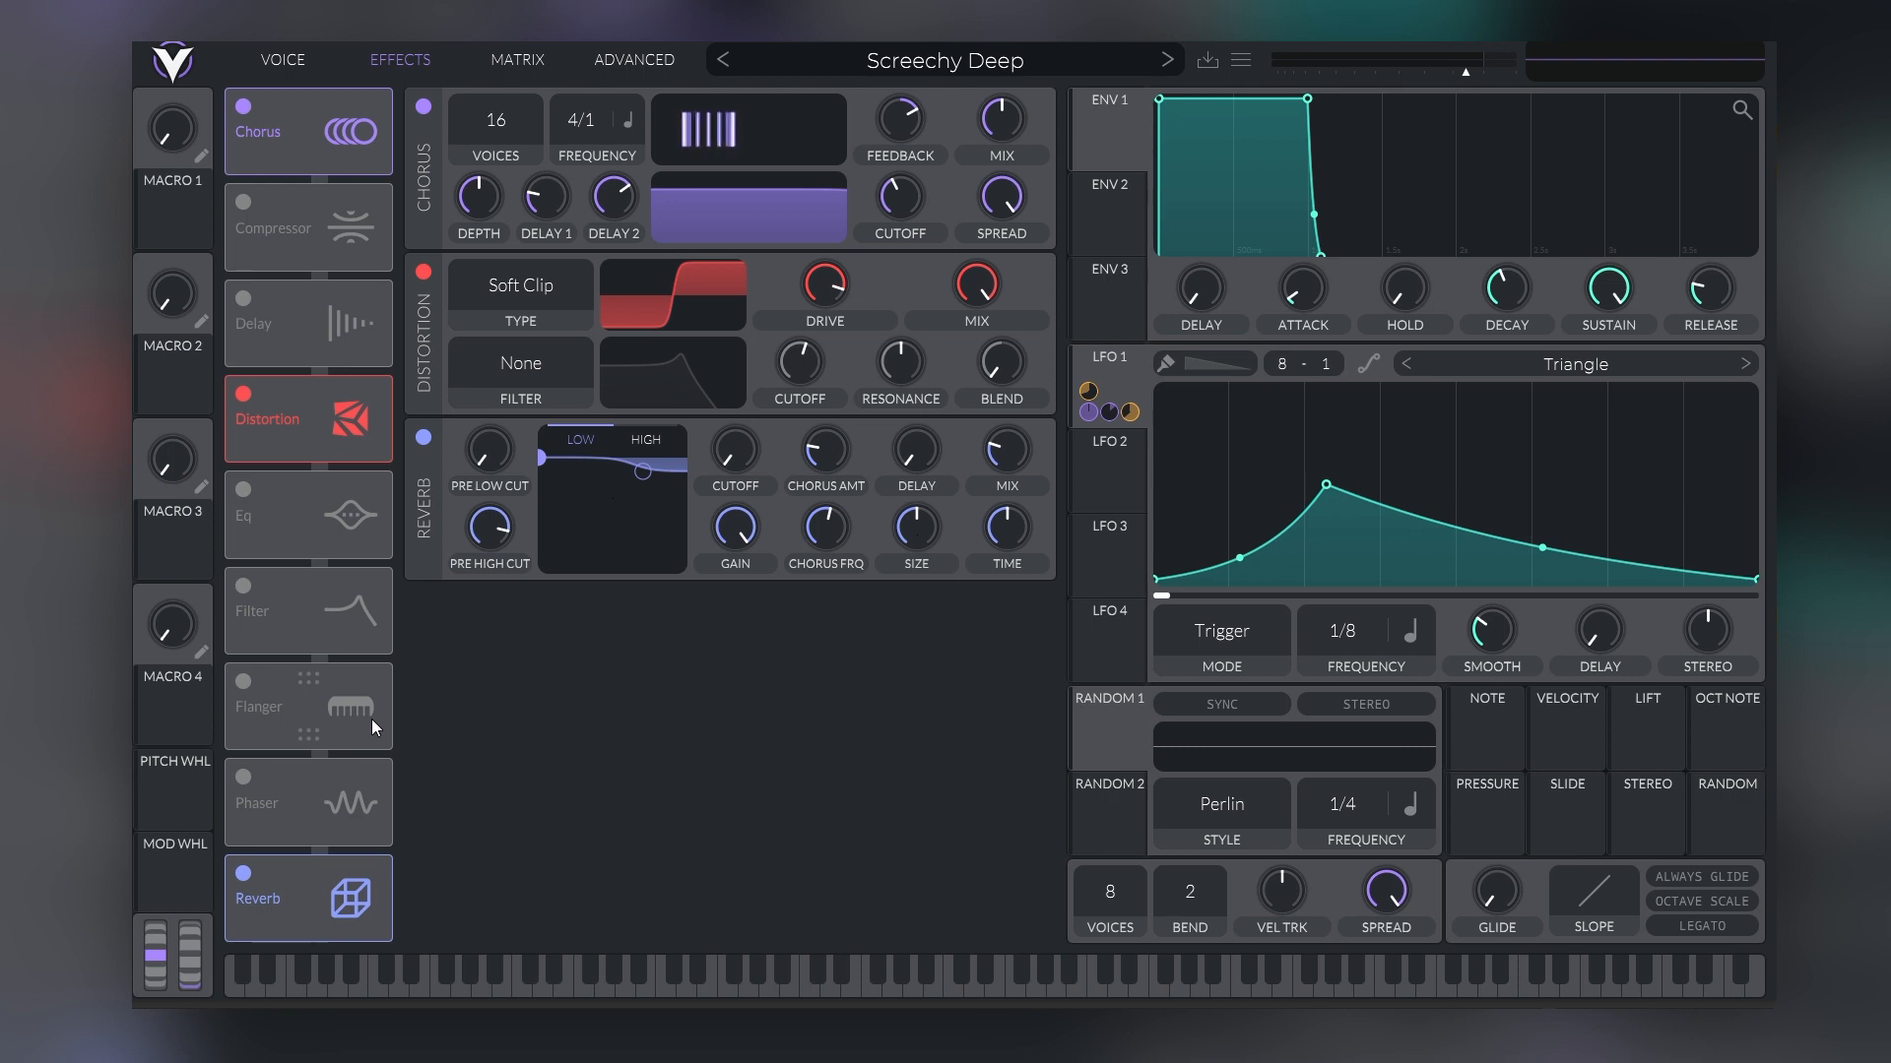
{"action": "left_click", "coordinate": [288, 63]}
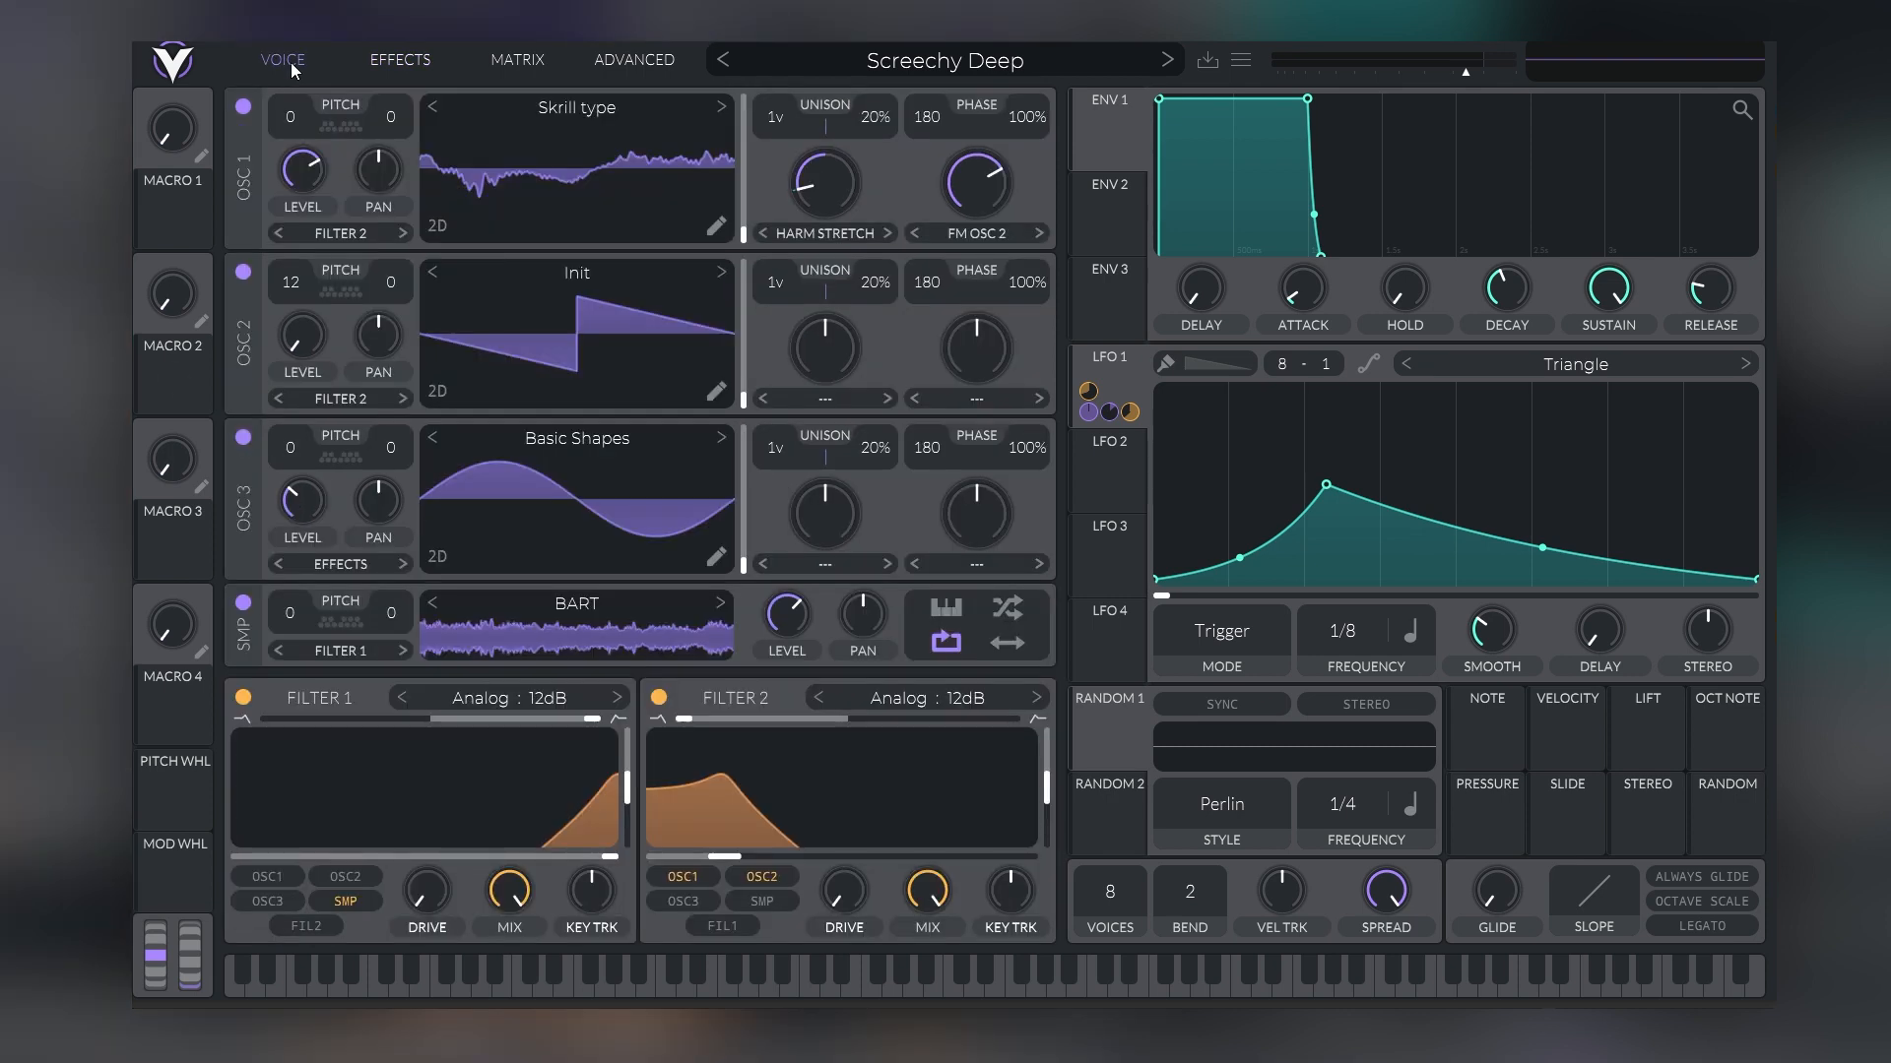
{"action": "left_click", "coordinate": [426, 55]}
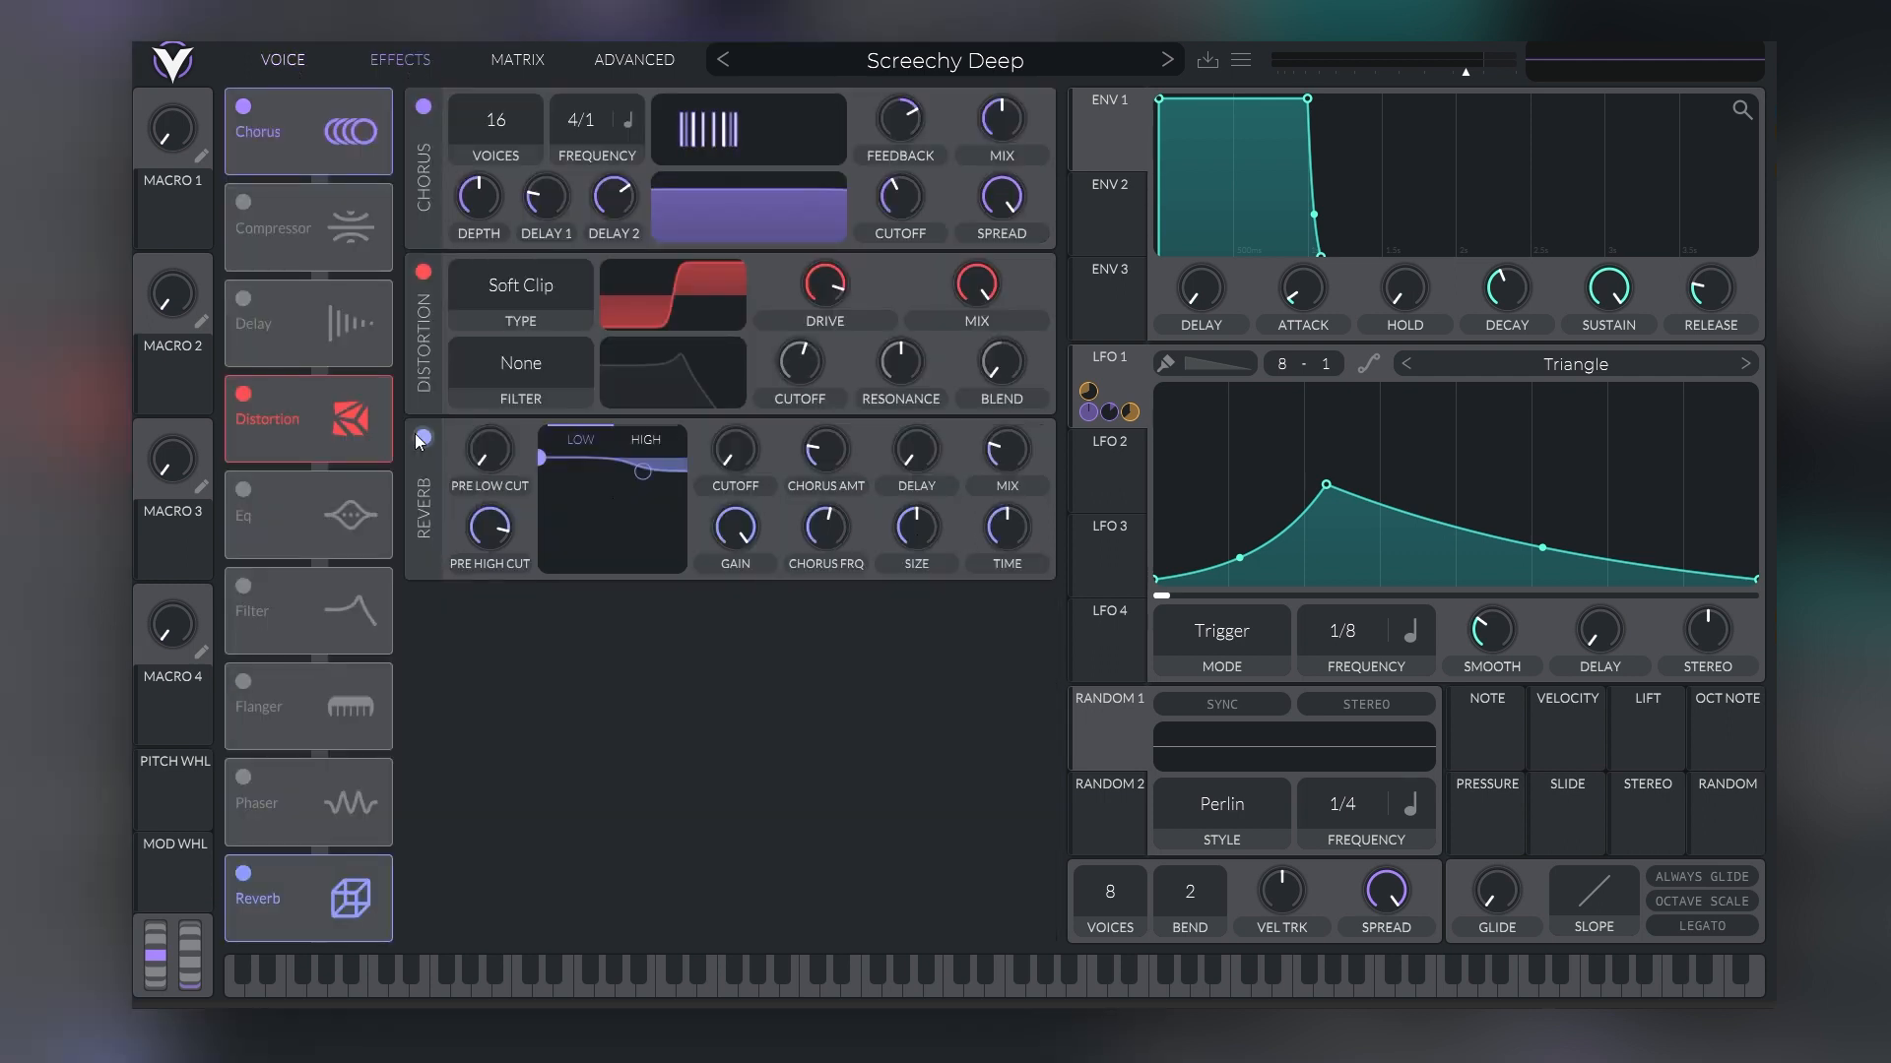
{"action": "left_click", "coordinate": [239, 877]}
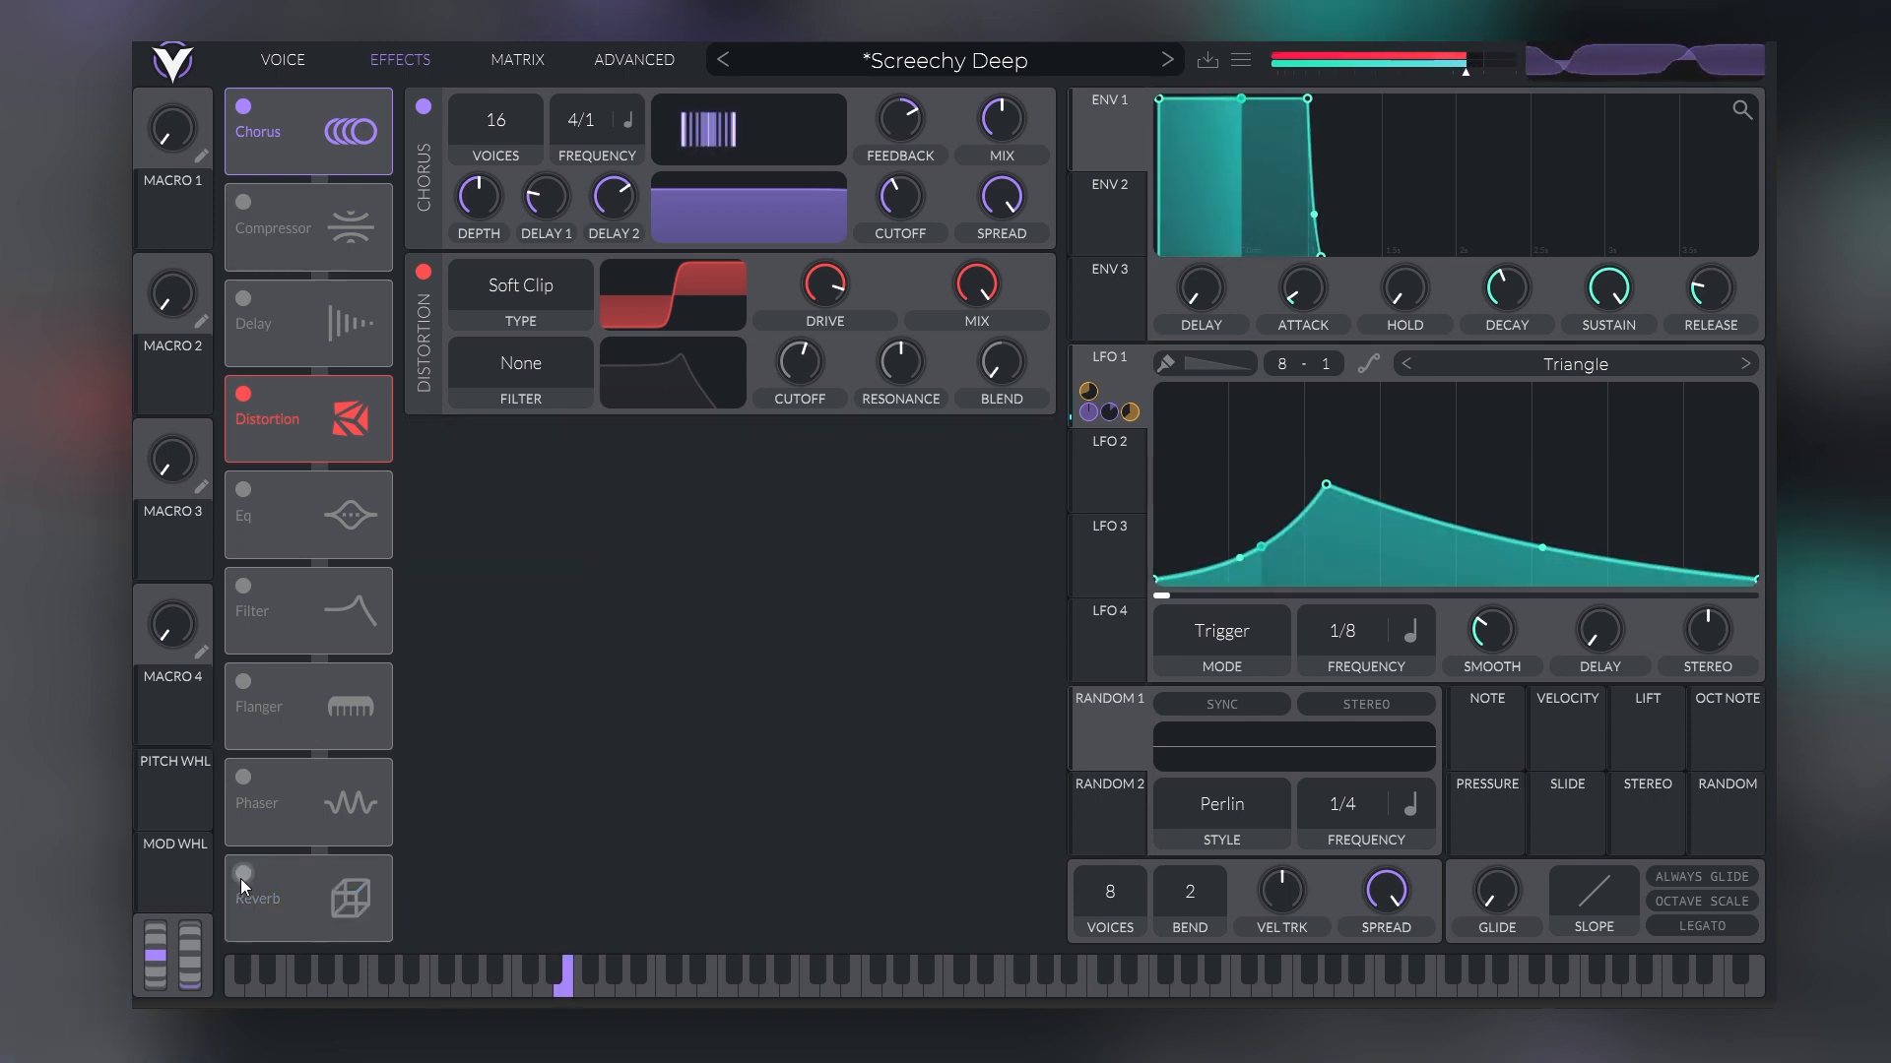
{"action": "left_click", "coordinate": [240, 875]}
{"action": "left_click", "coordinate": [240, 875]}
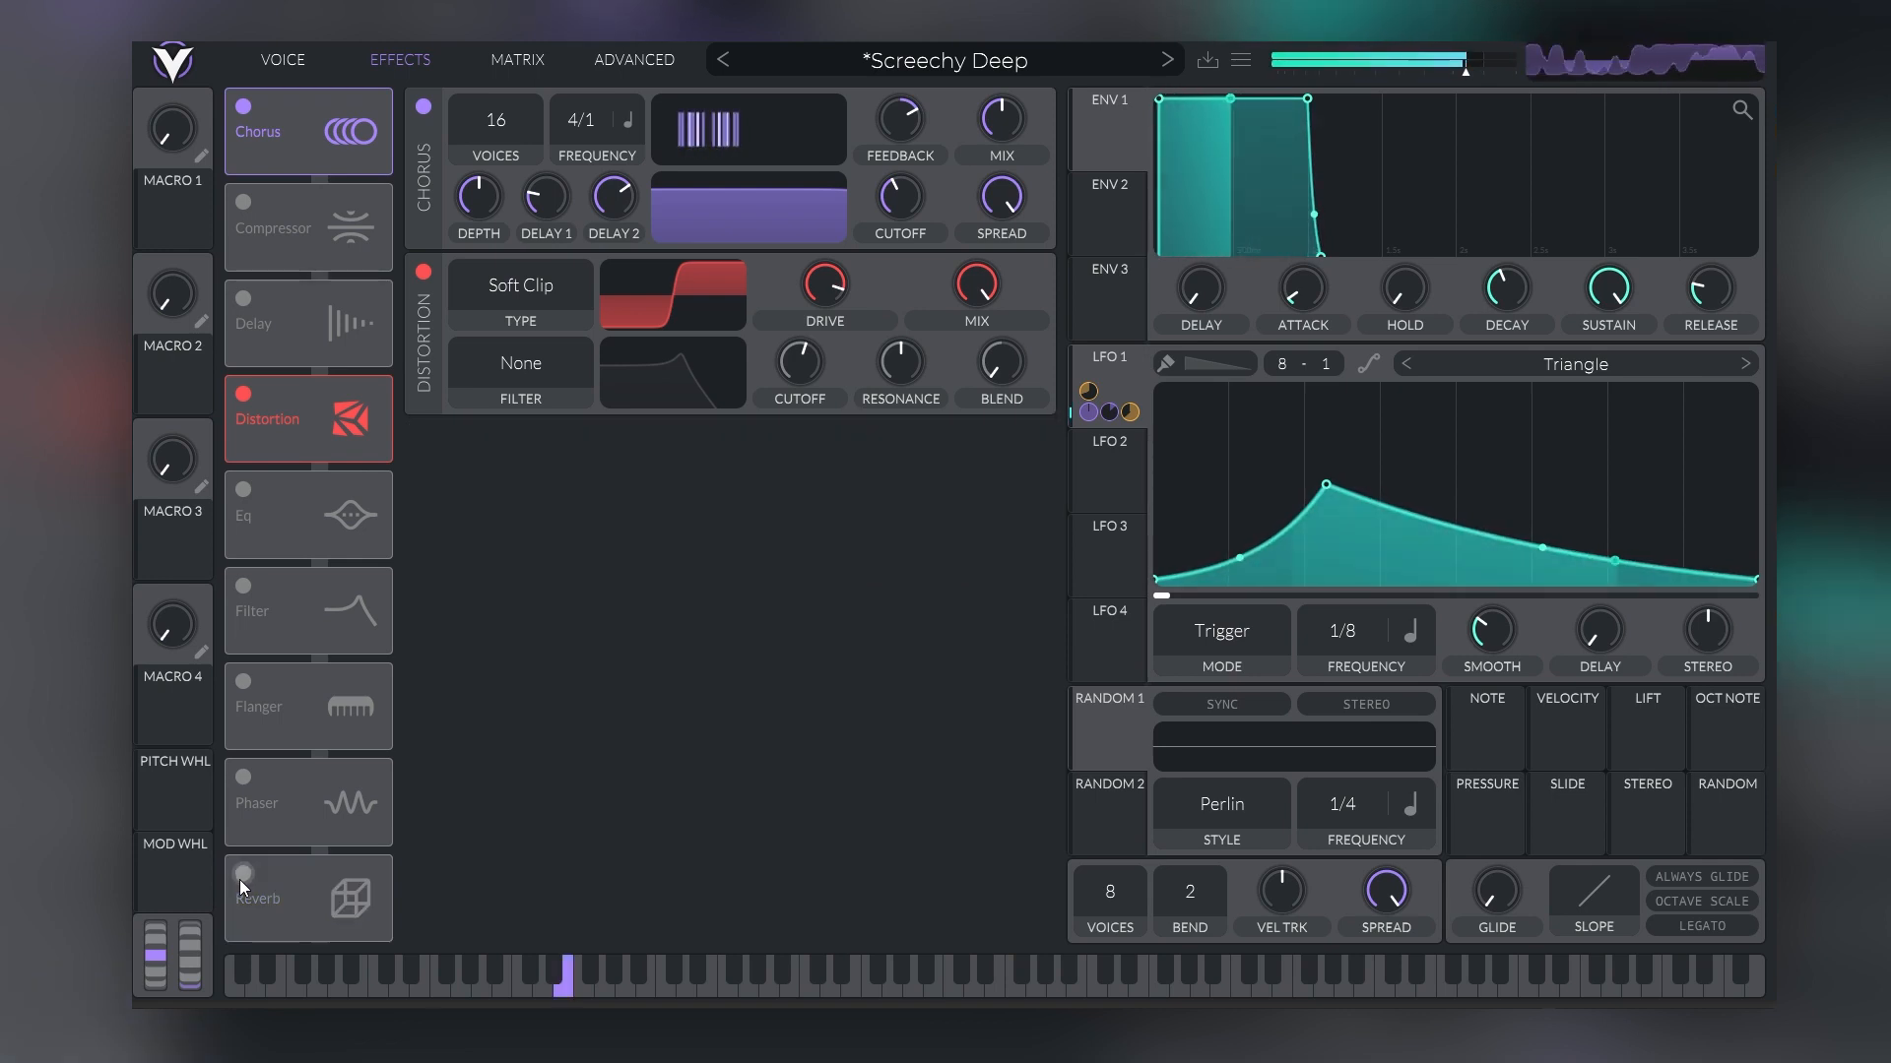
{"action": "left_click", "coordinate": [241, 876]}
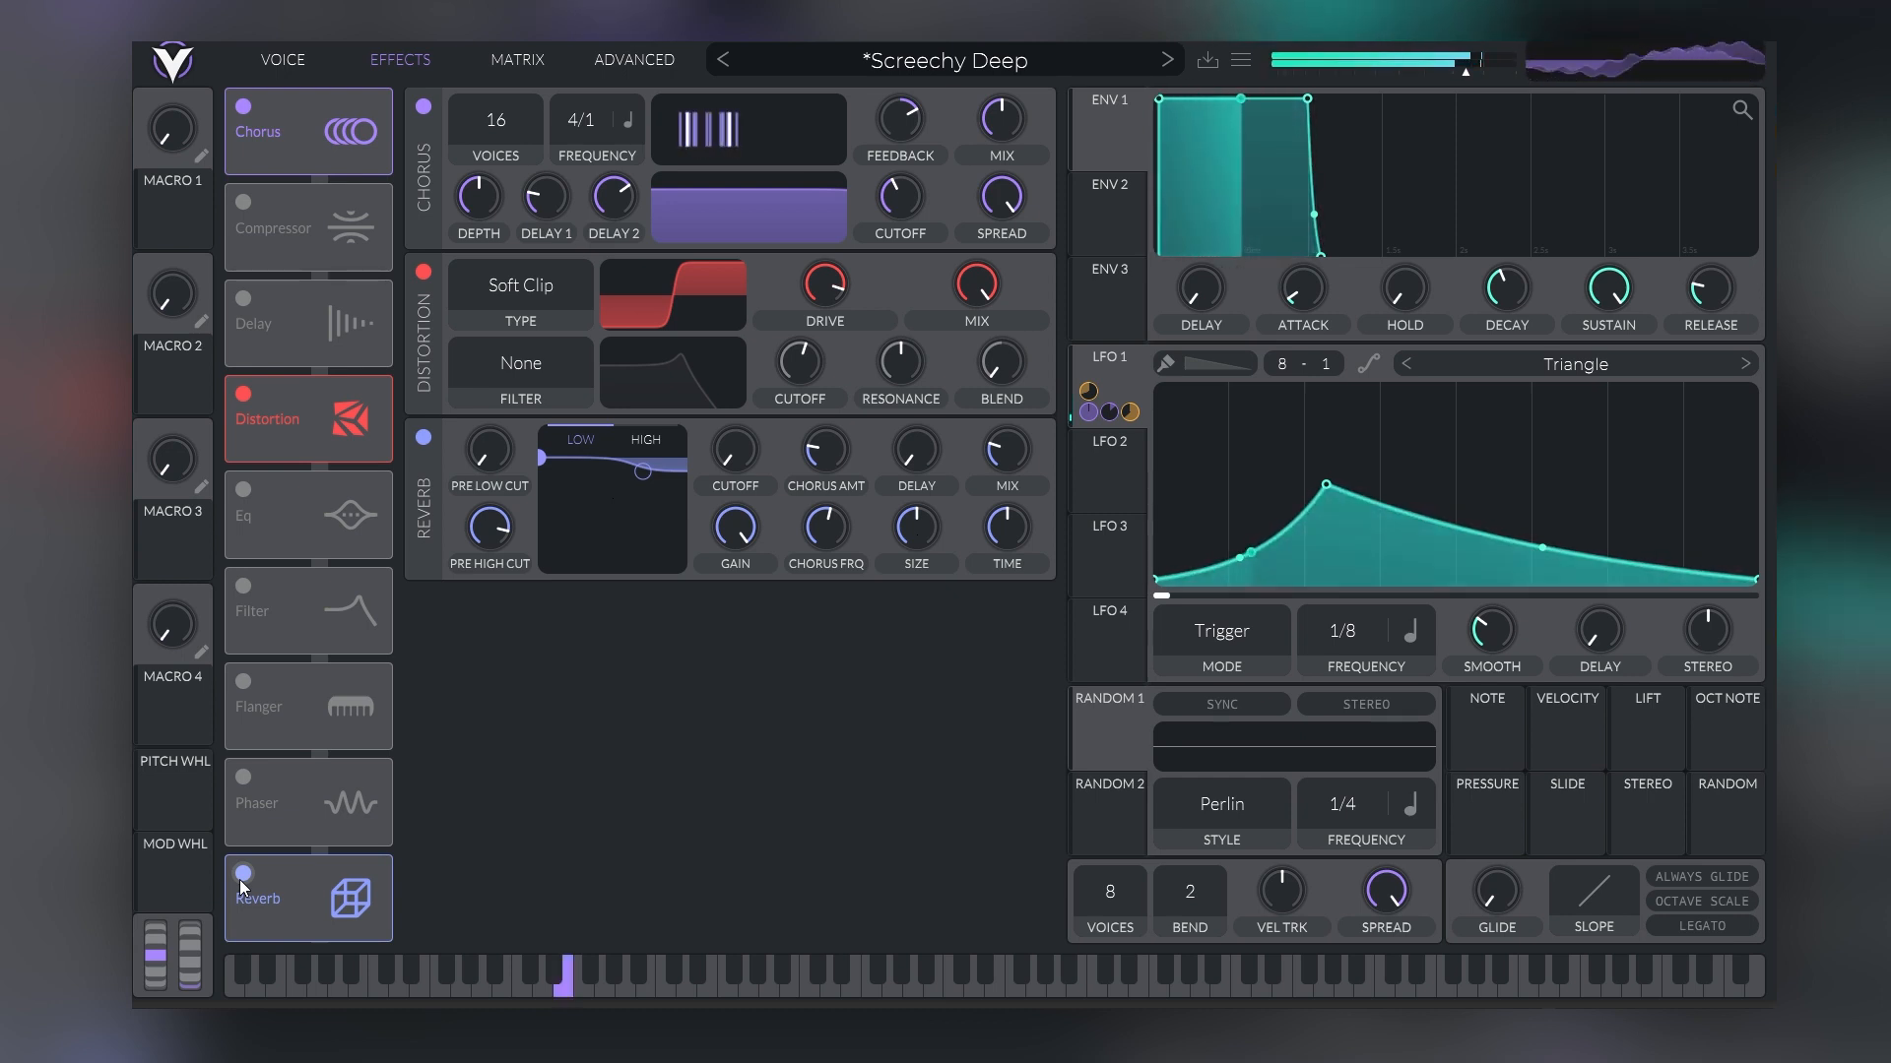
{"action": "left_click", "coordinate": [240, 876]}
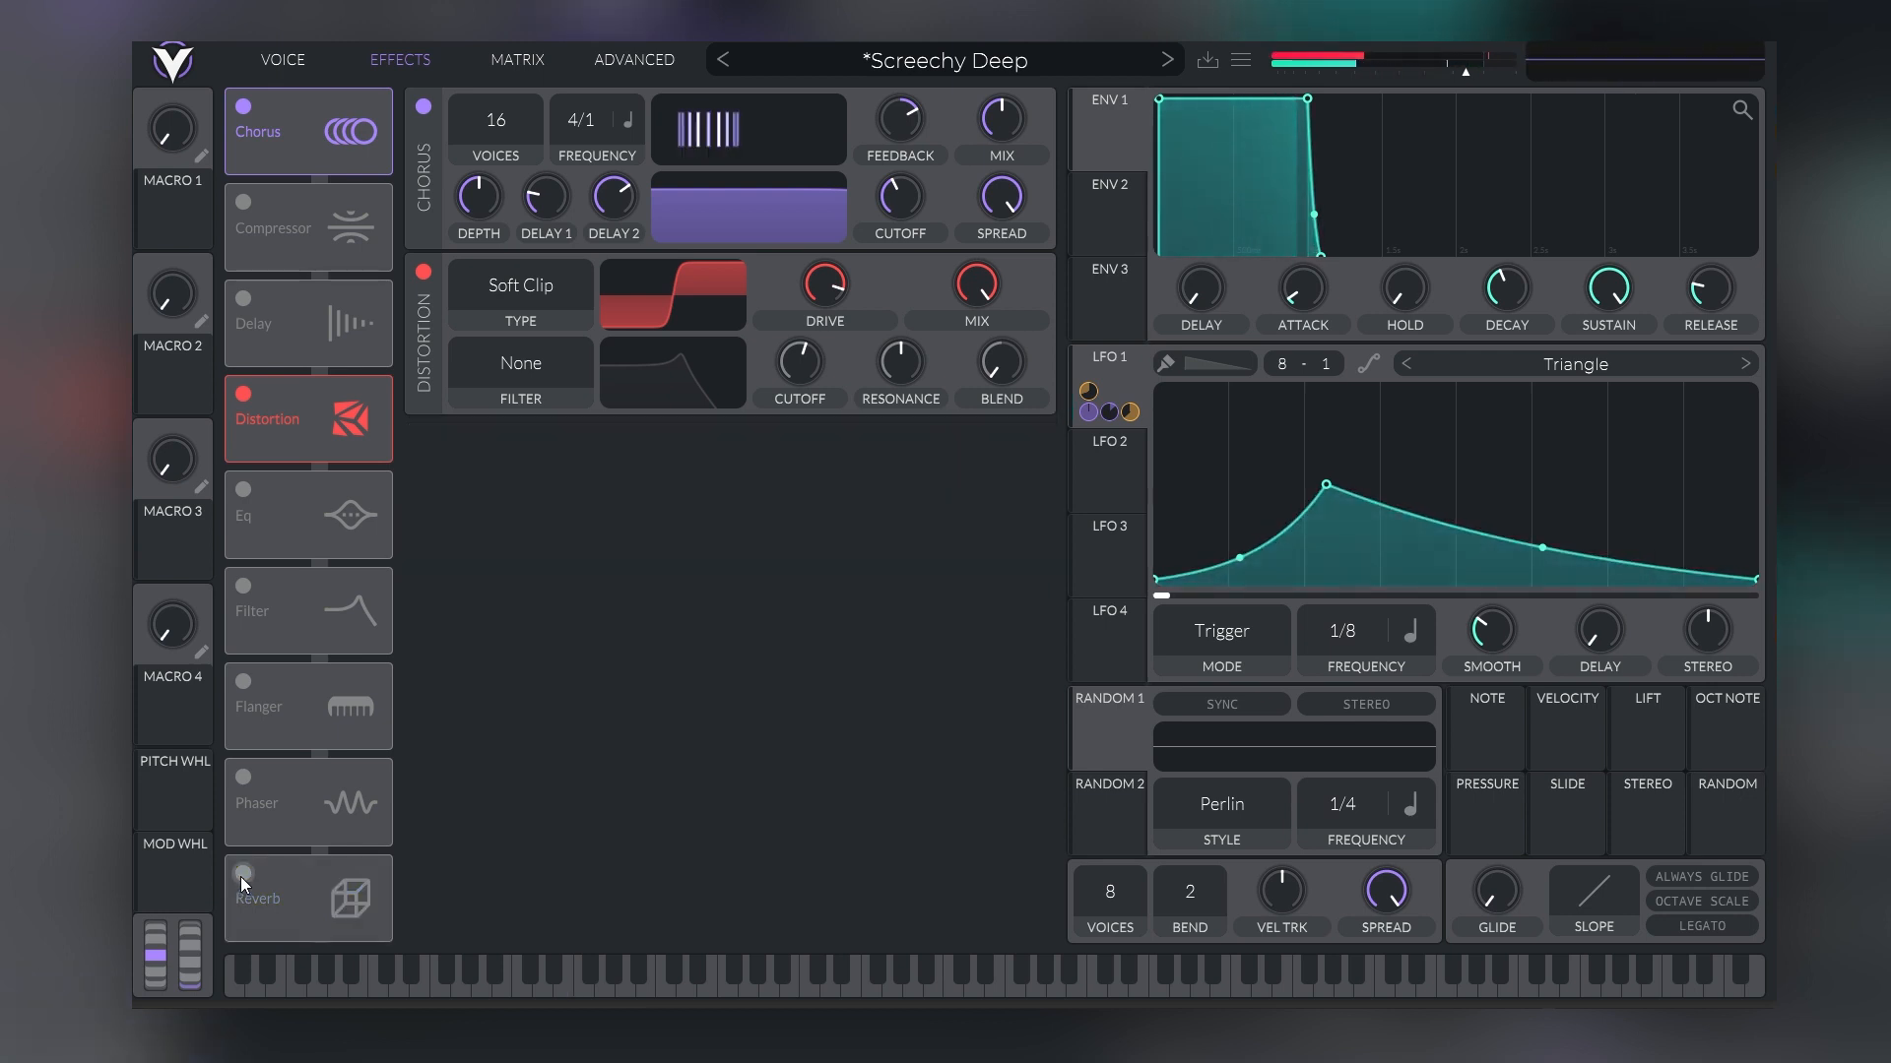
Compare the patch with Distortion off and on, checking its oscillators and filters in between, and leave Distortion off
{"action": "left_click", "coordinate": [244, 394]}
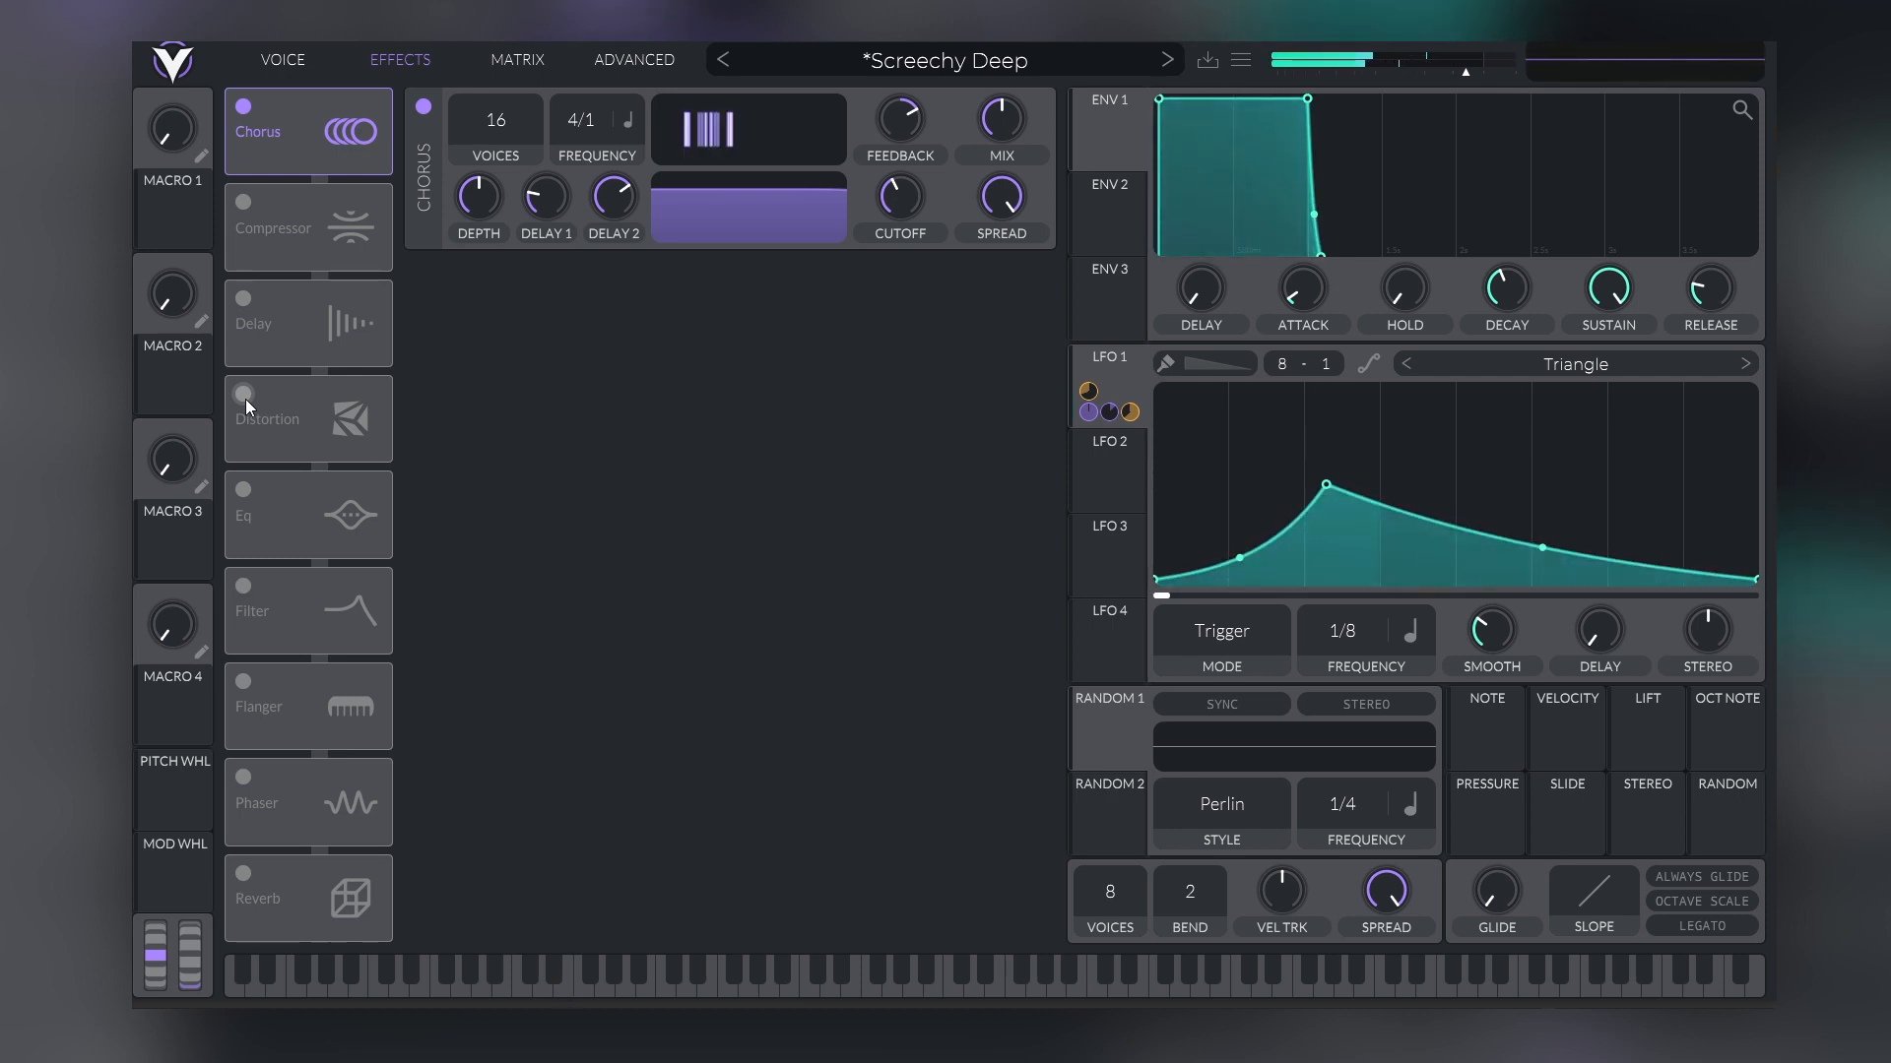
{"action": "left_click", "coordinate": [245, 399]}
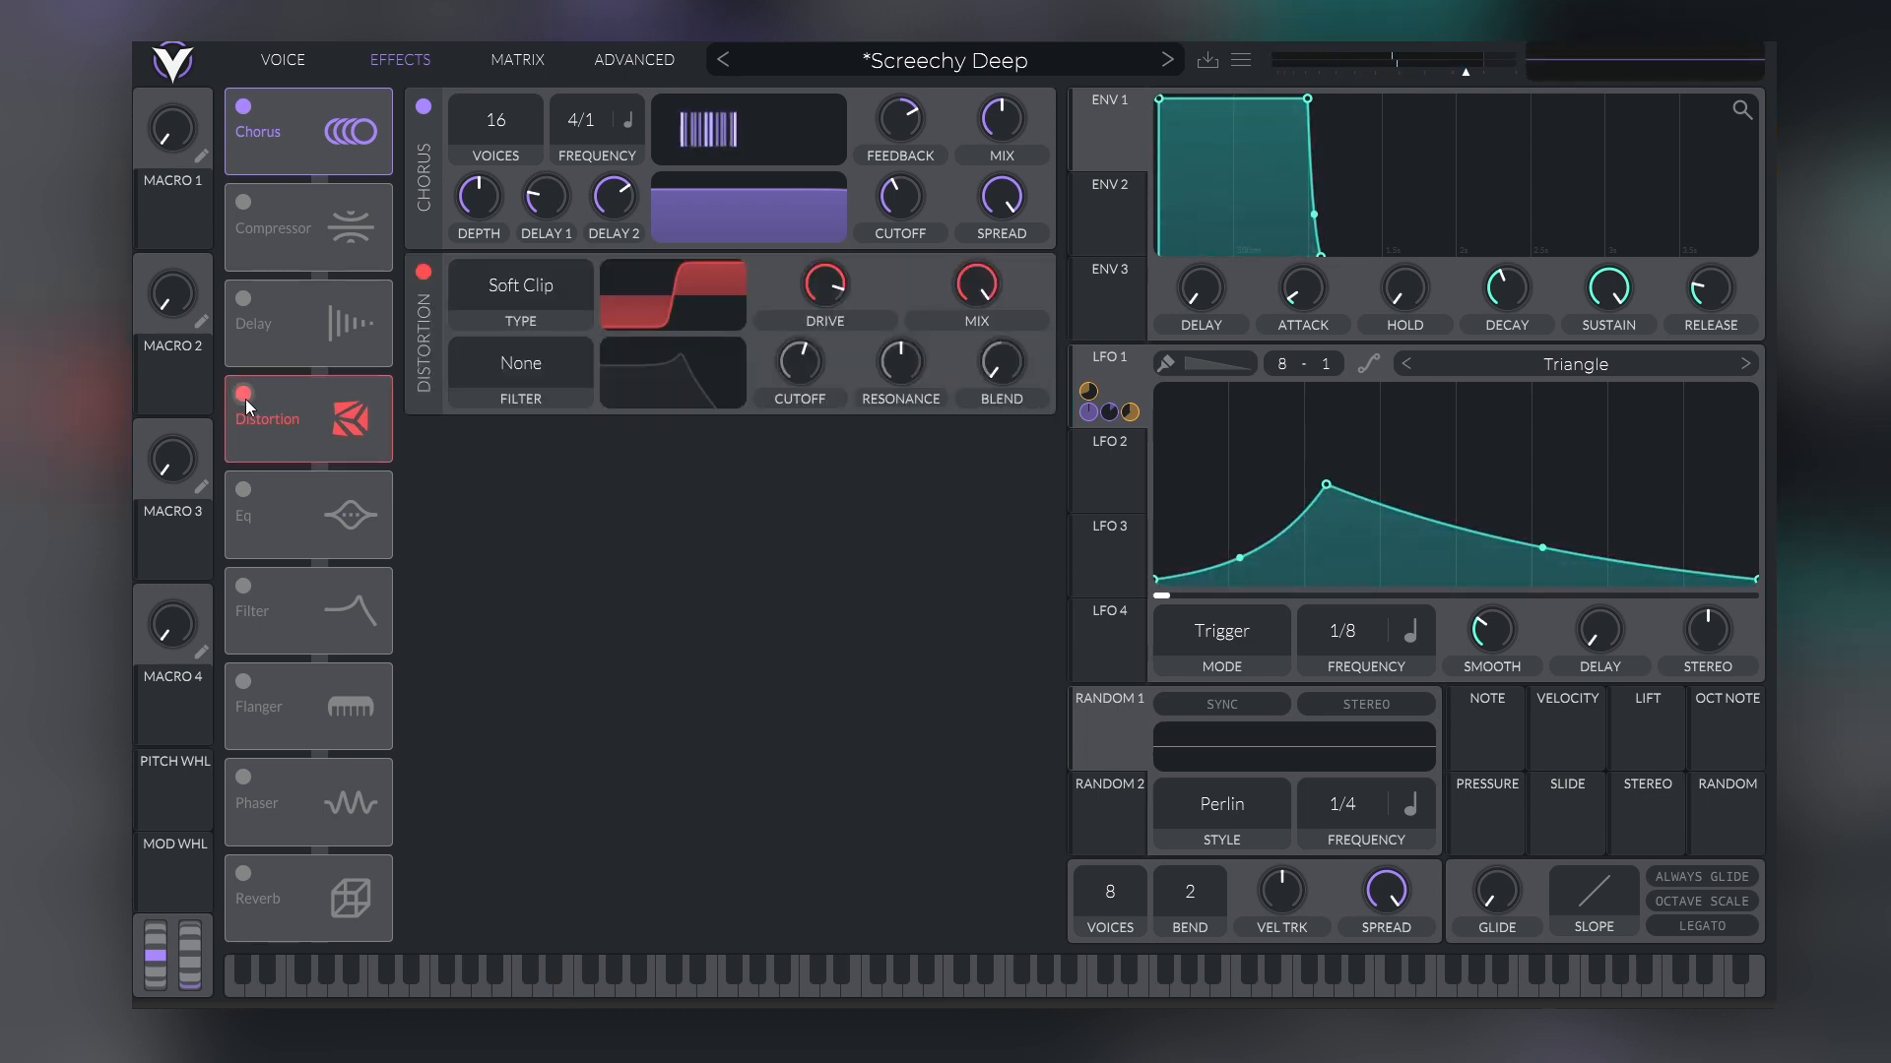
{"action": "left_click", "coordinate": [245, 399]}
{"action": "left_click", "coordinate": [275, 53]}
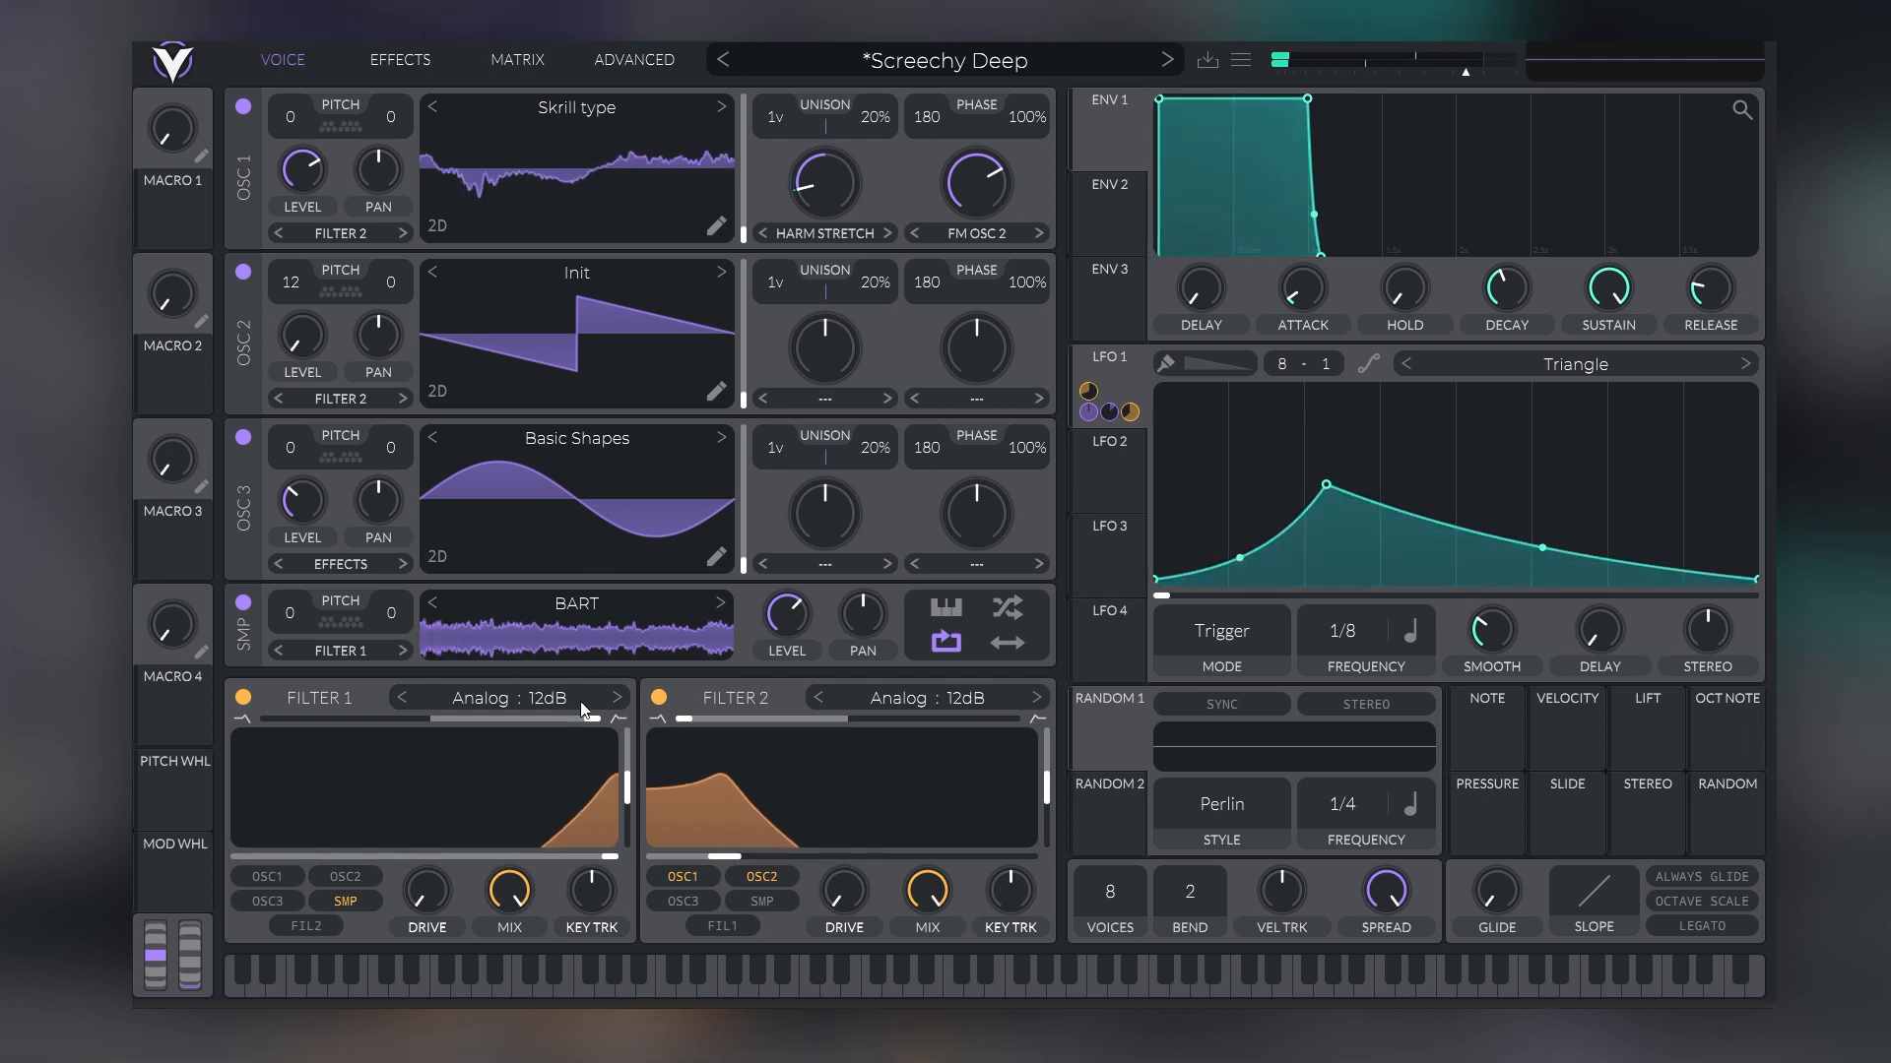
{"action": "left_click", "coordinate": [420, 57]}
{"action": "left_click", "coordinate": [248, 394]}
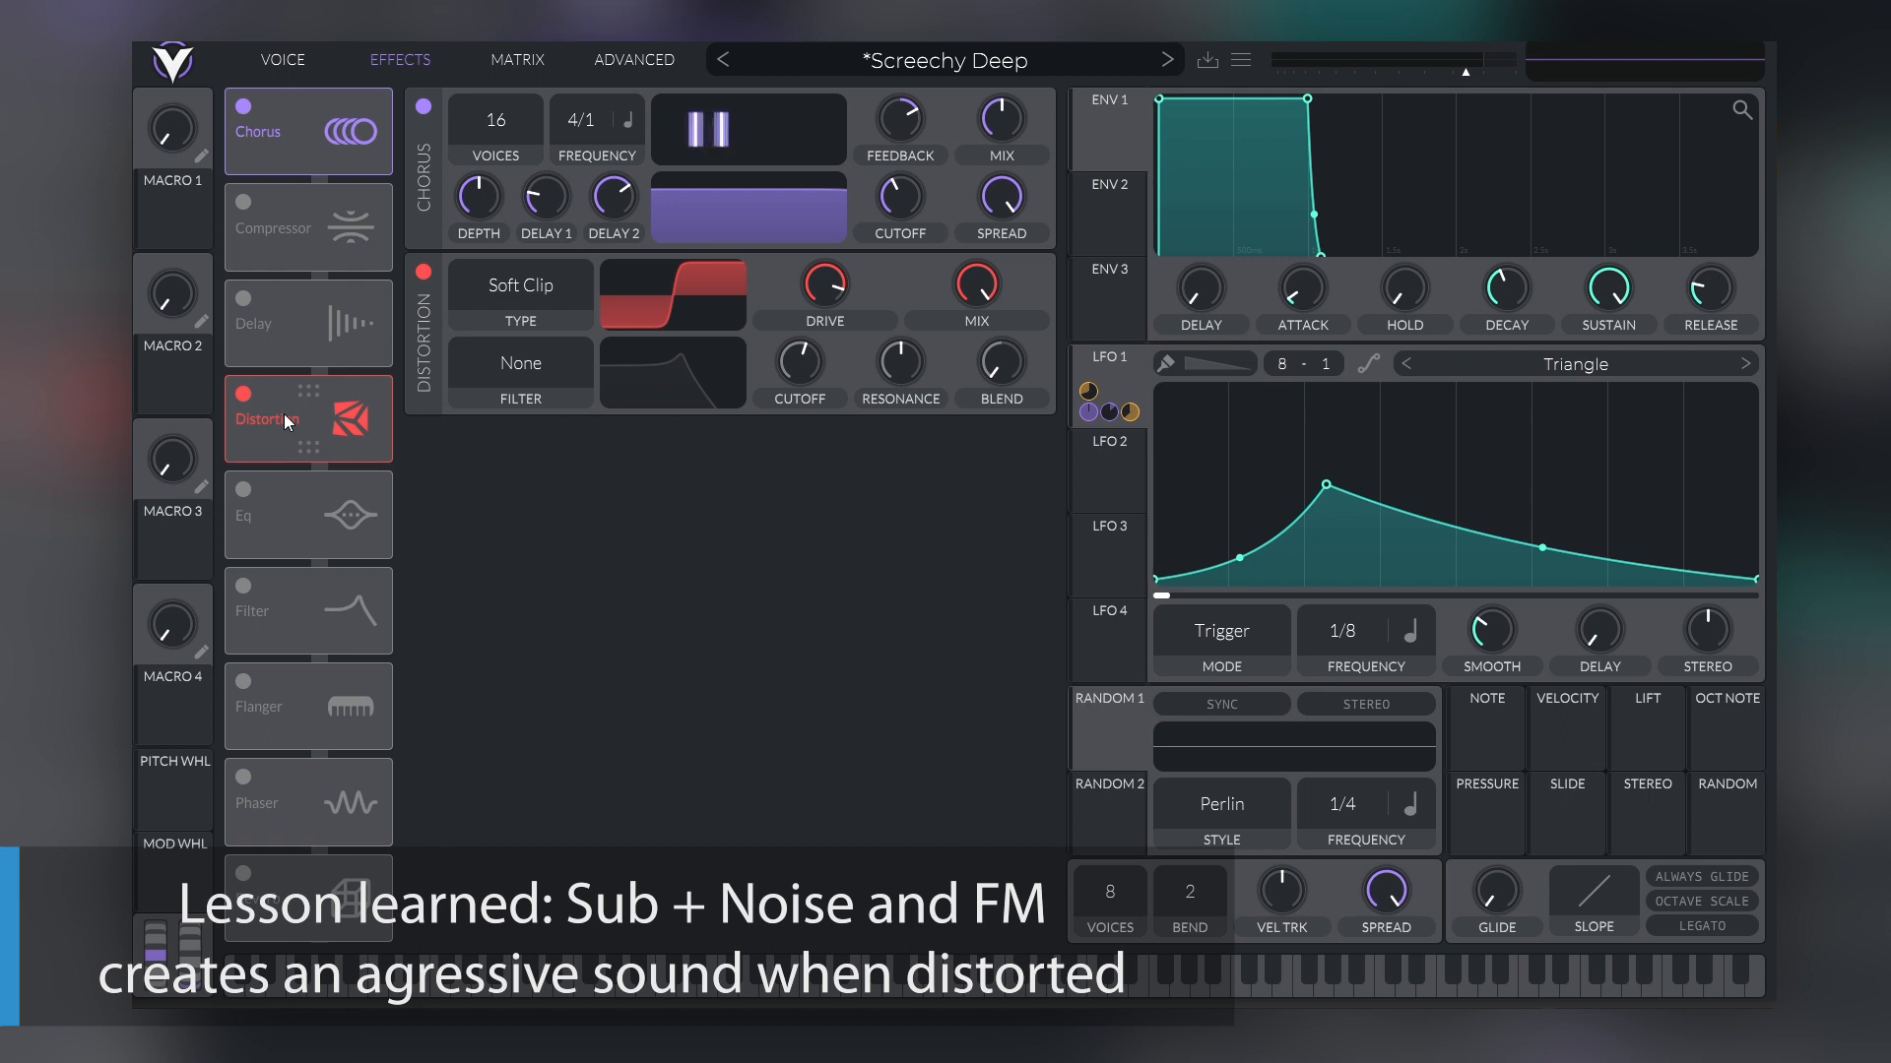
{"action": "left_click", "coordinate": [244, 393]}
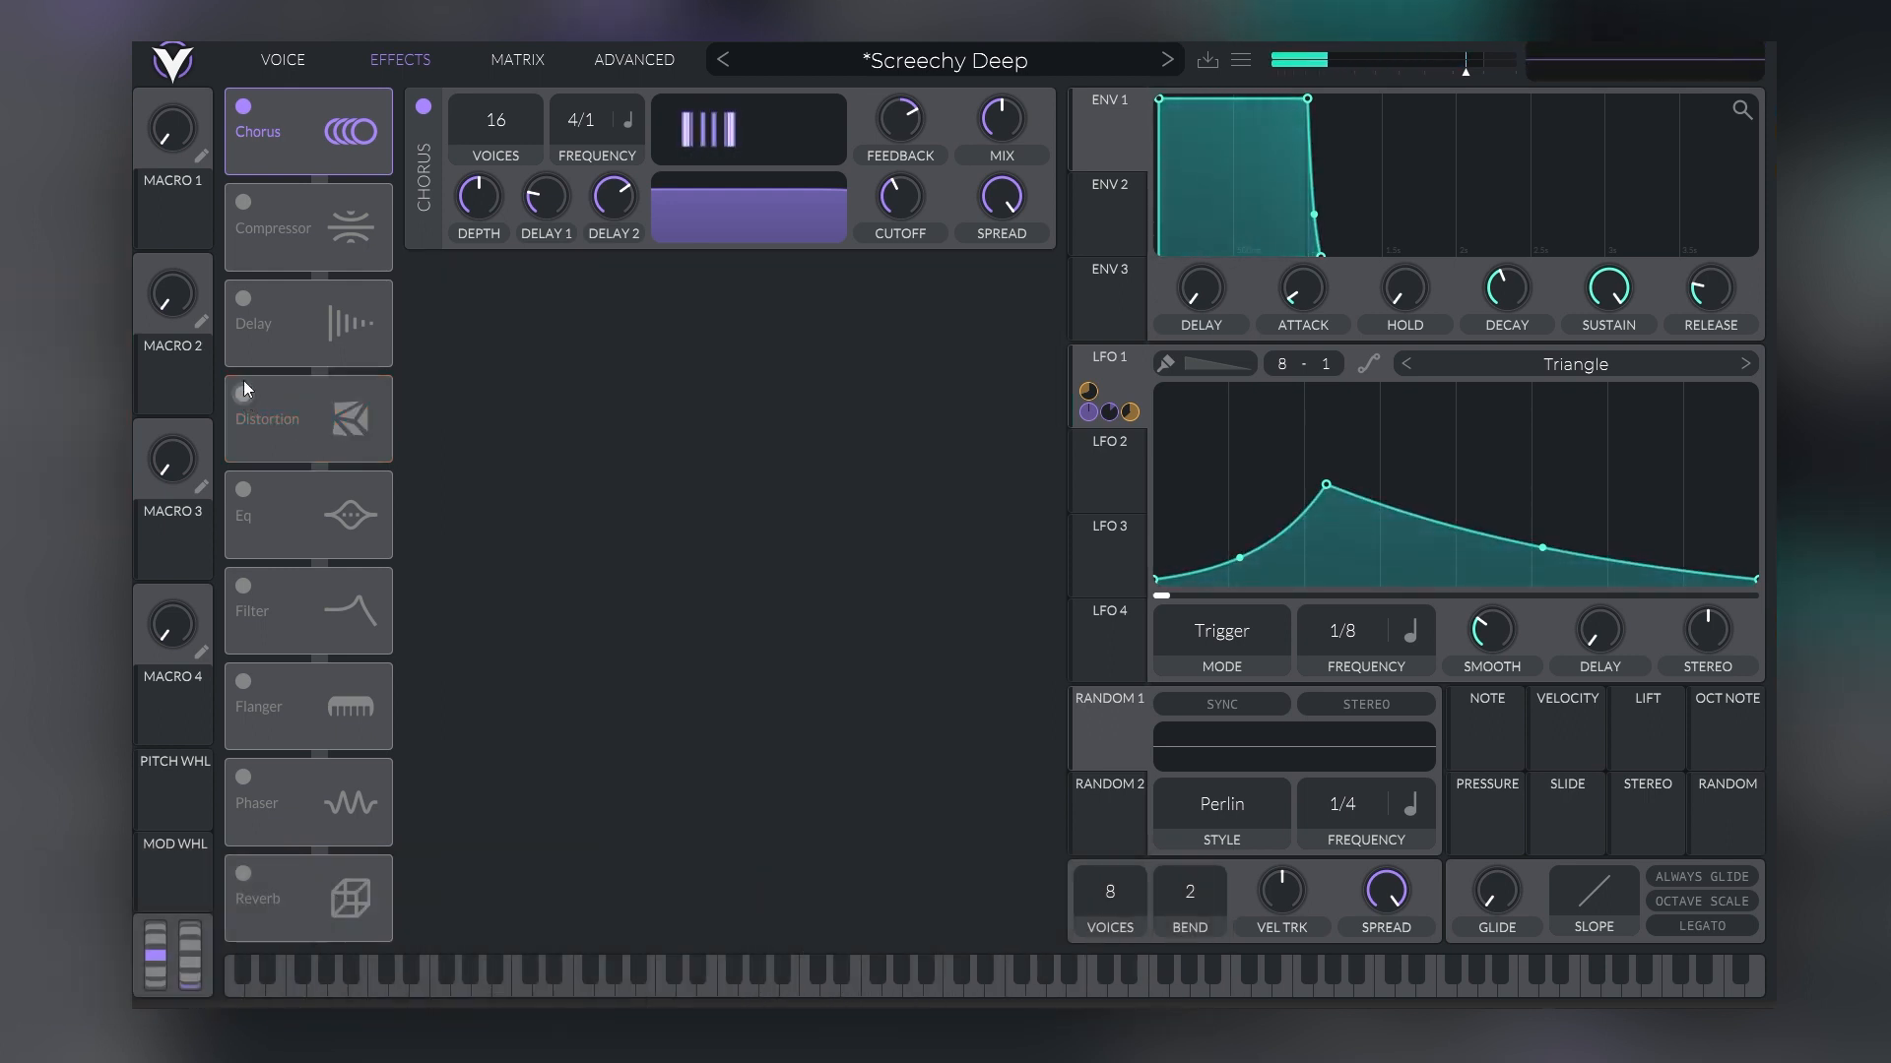
Compare the sound with Chorus off and on, first without Distortion and again with Distortion enabled
{"action": "left_click", "coordinate": [245, 106]}
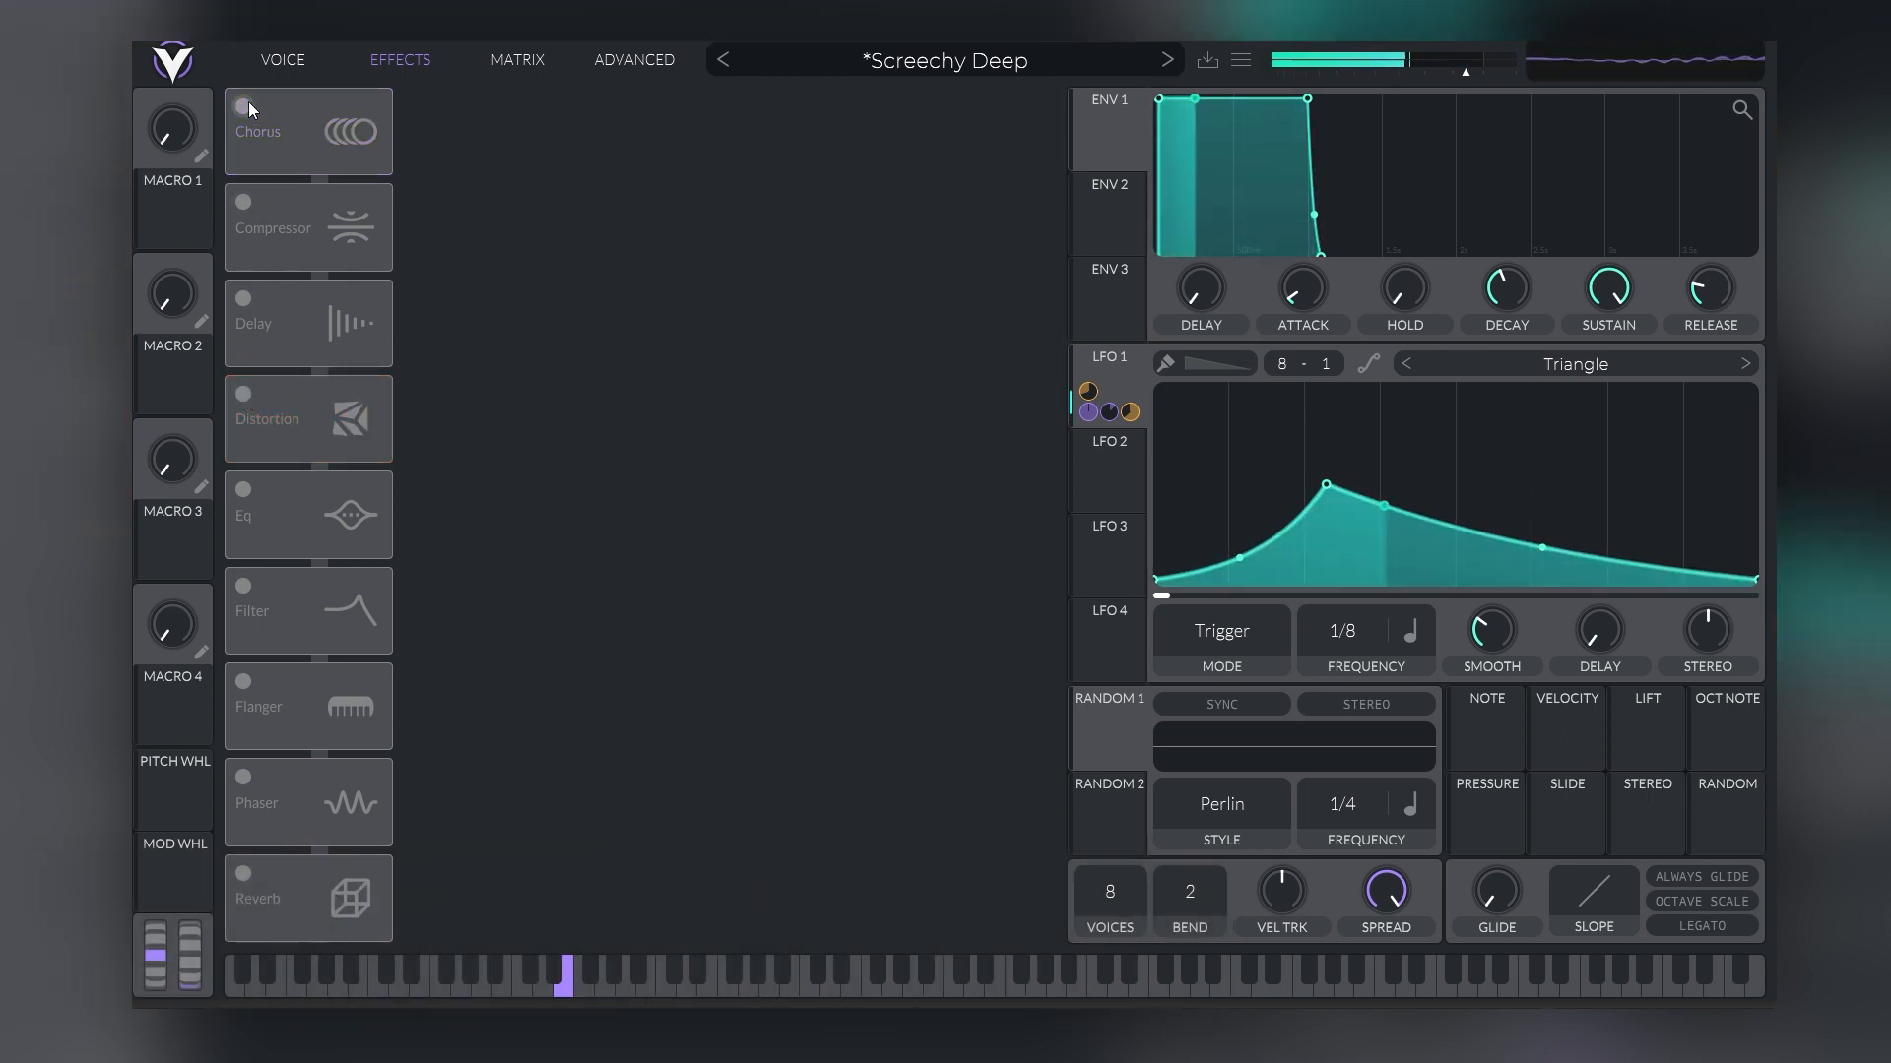
{"action": "left_click", "coordinate": [245, 105]}
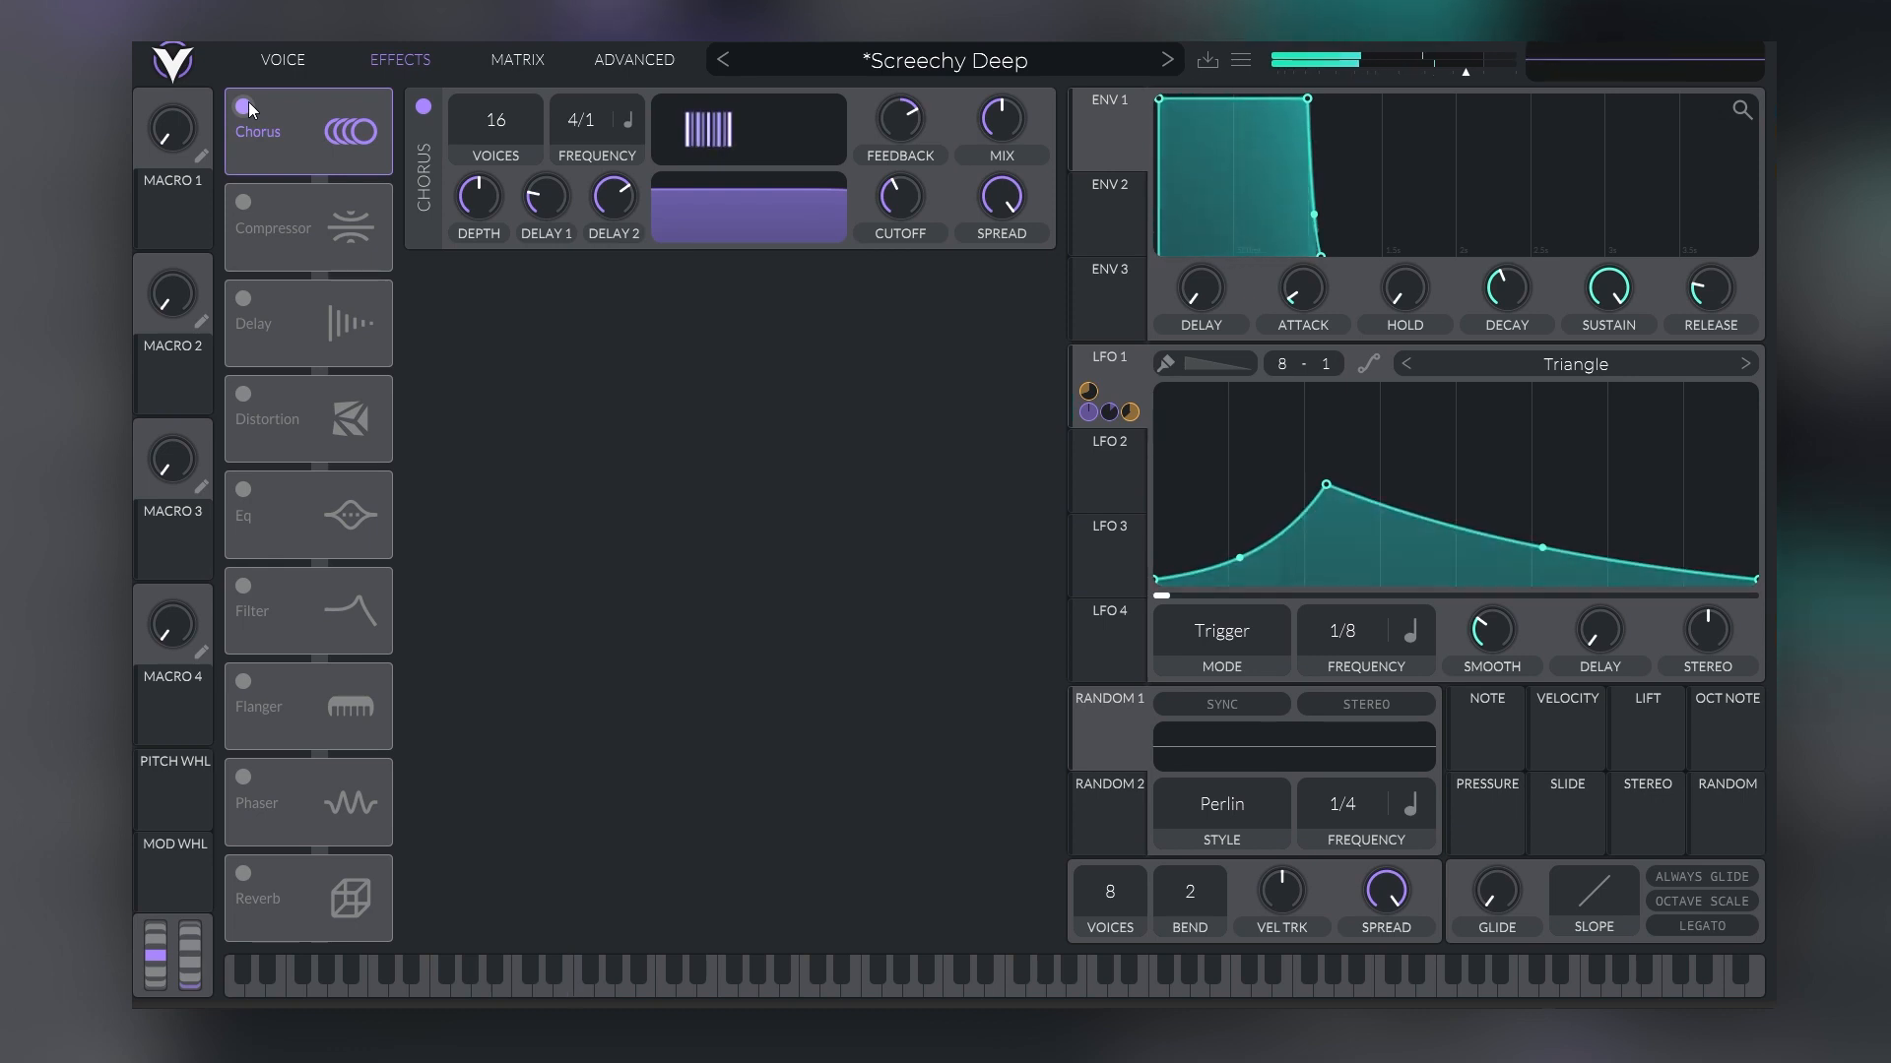
{"action": "left_click", "coordinate": [244, 394]}
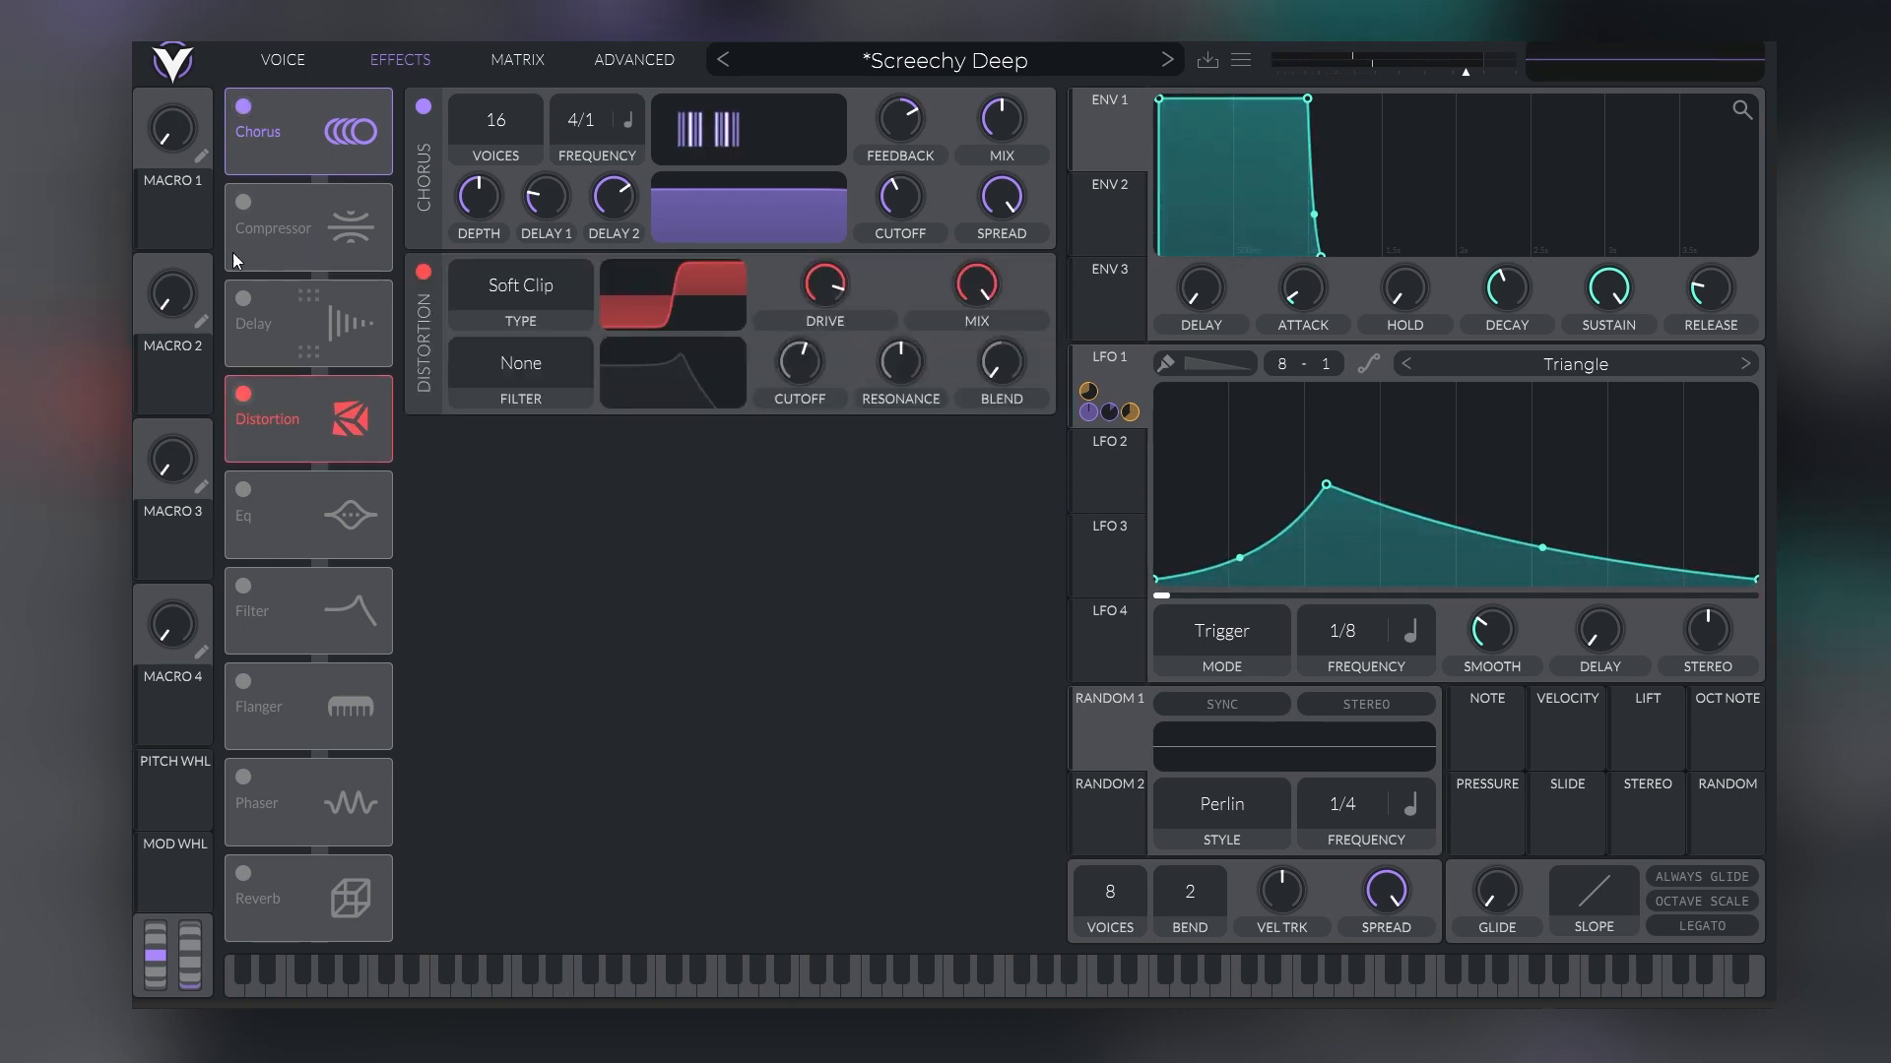
{"action": "left_click", "coordinate": [250, 109]}
{"action": "left_click", "coordinate": [250, 108]}
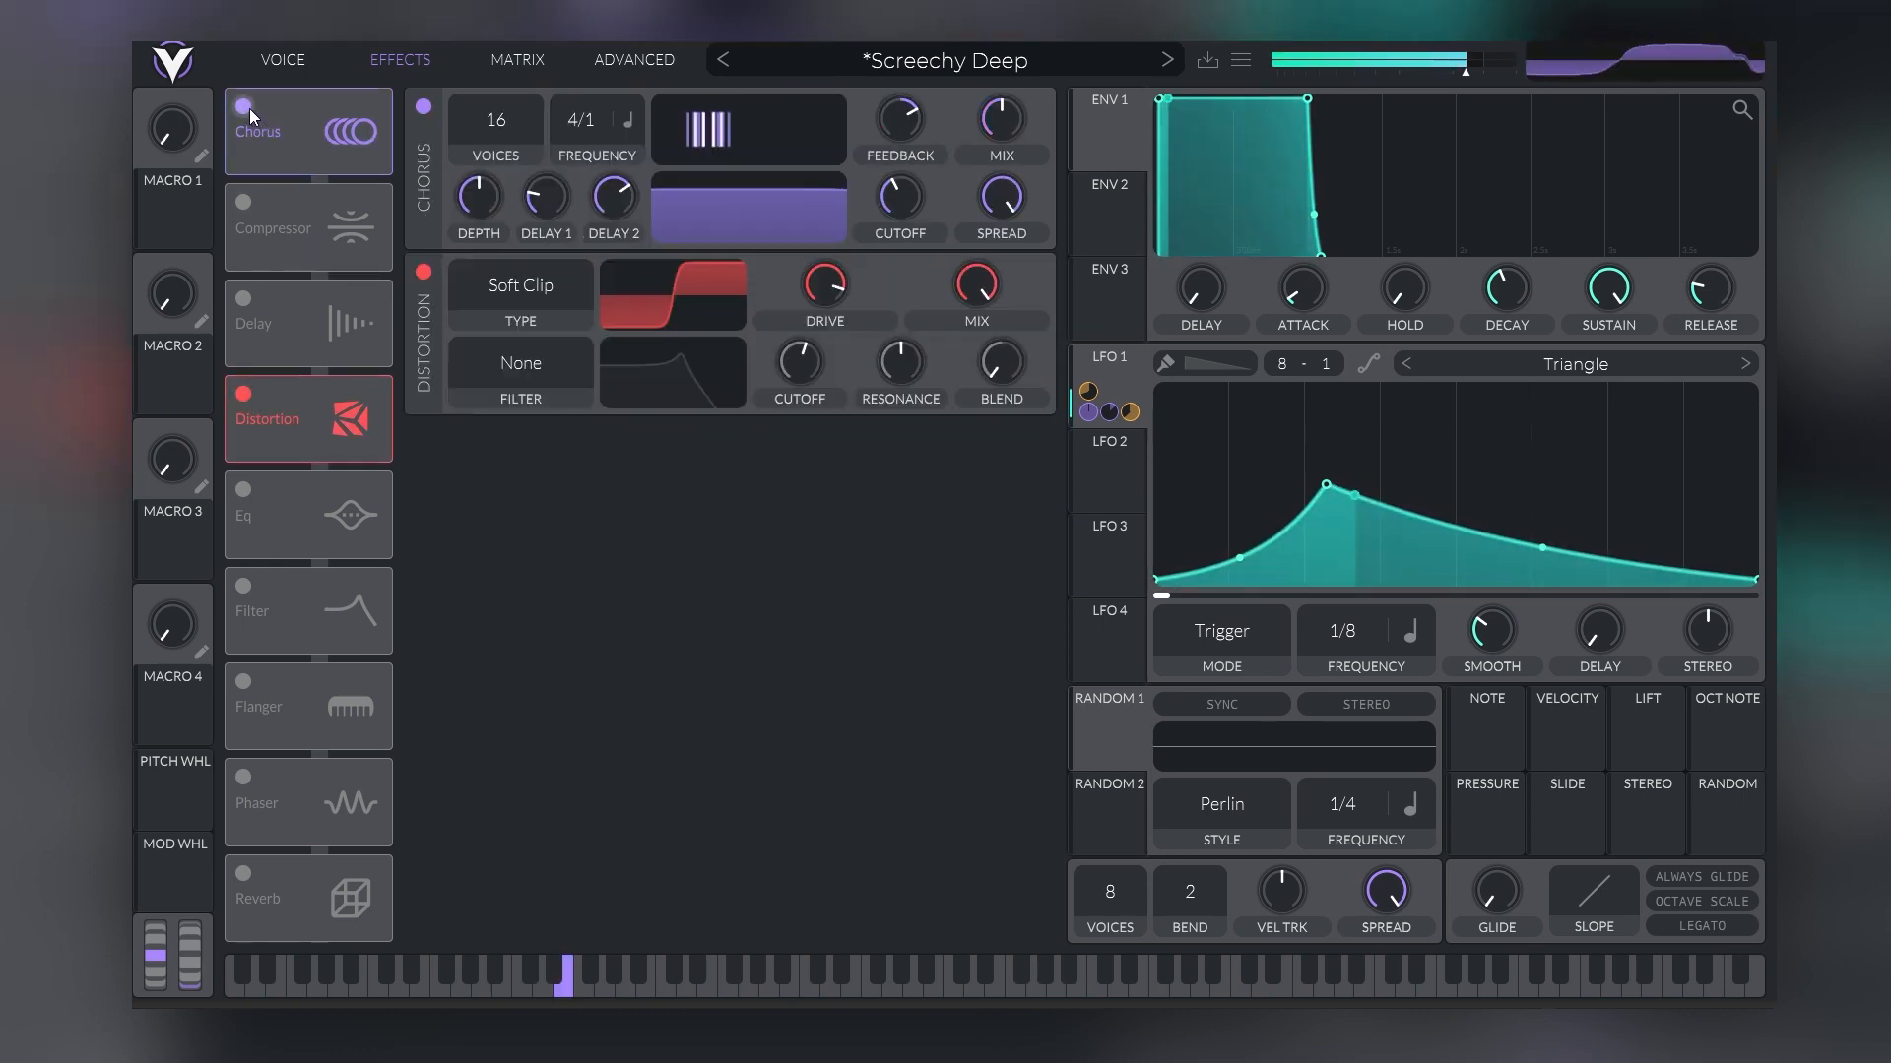
{"action": "left_click", "coordinate": [250, 108]}
{"action": "left_click", "coordinate": [250, 108]}
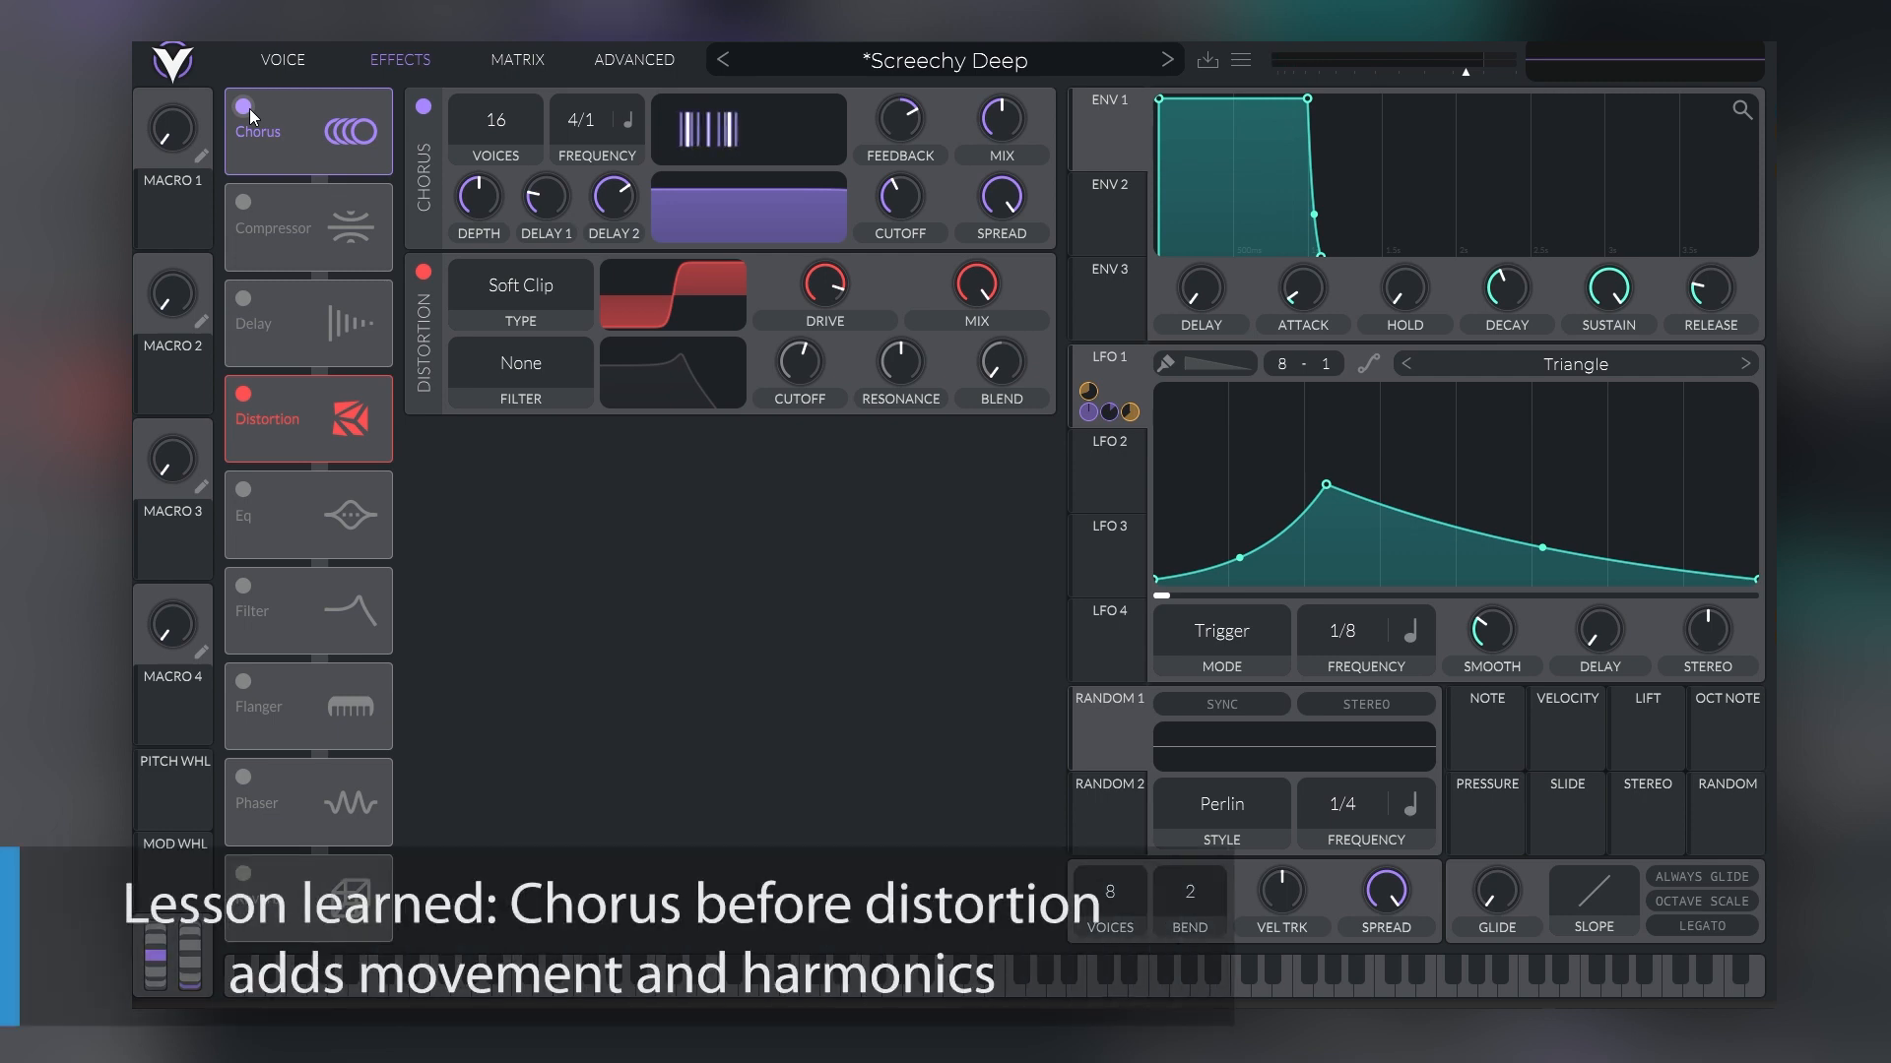
{"action": "left_click", "coordinate": [249, 107]}
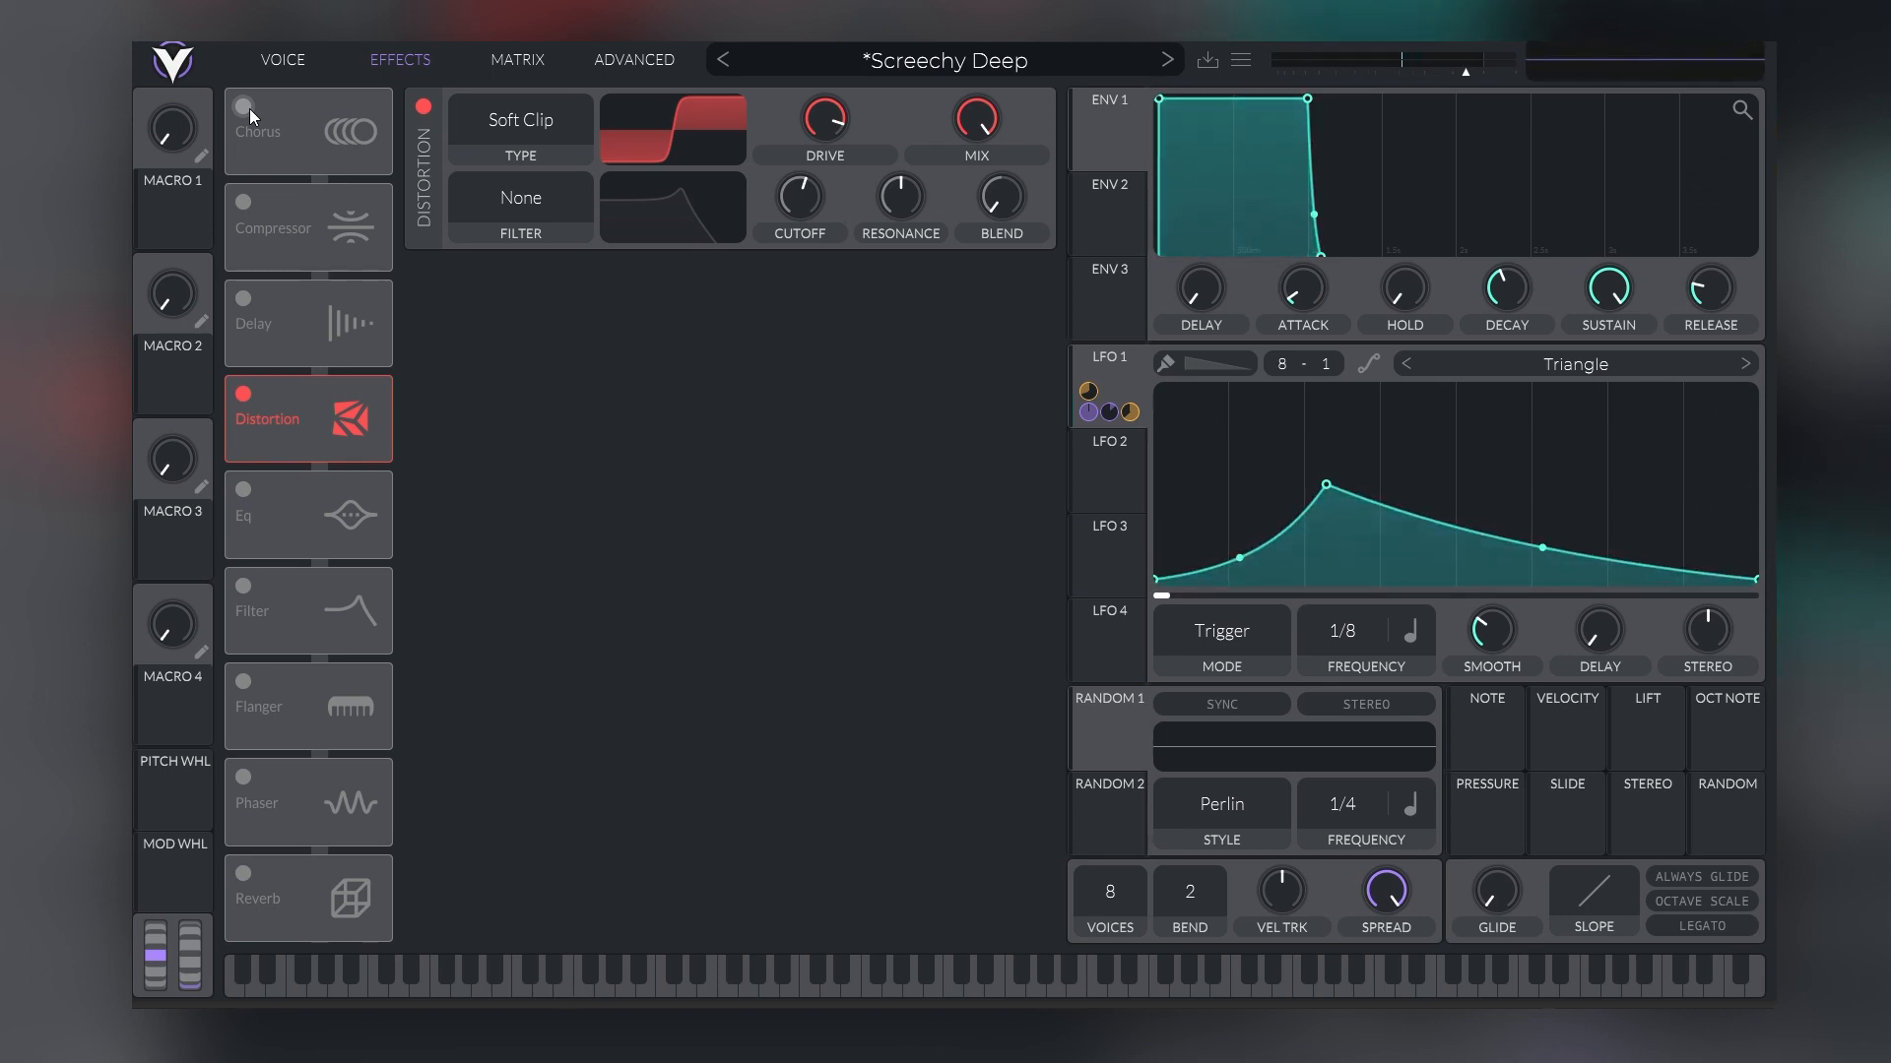
{"action": "left_click", "coordinate": [250, 109]}
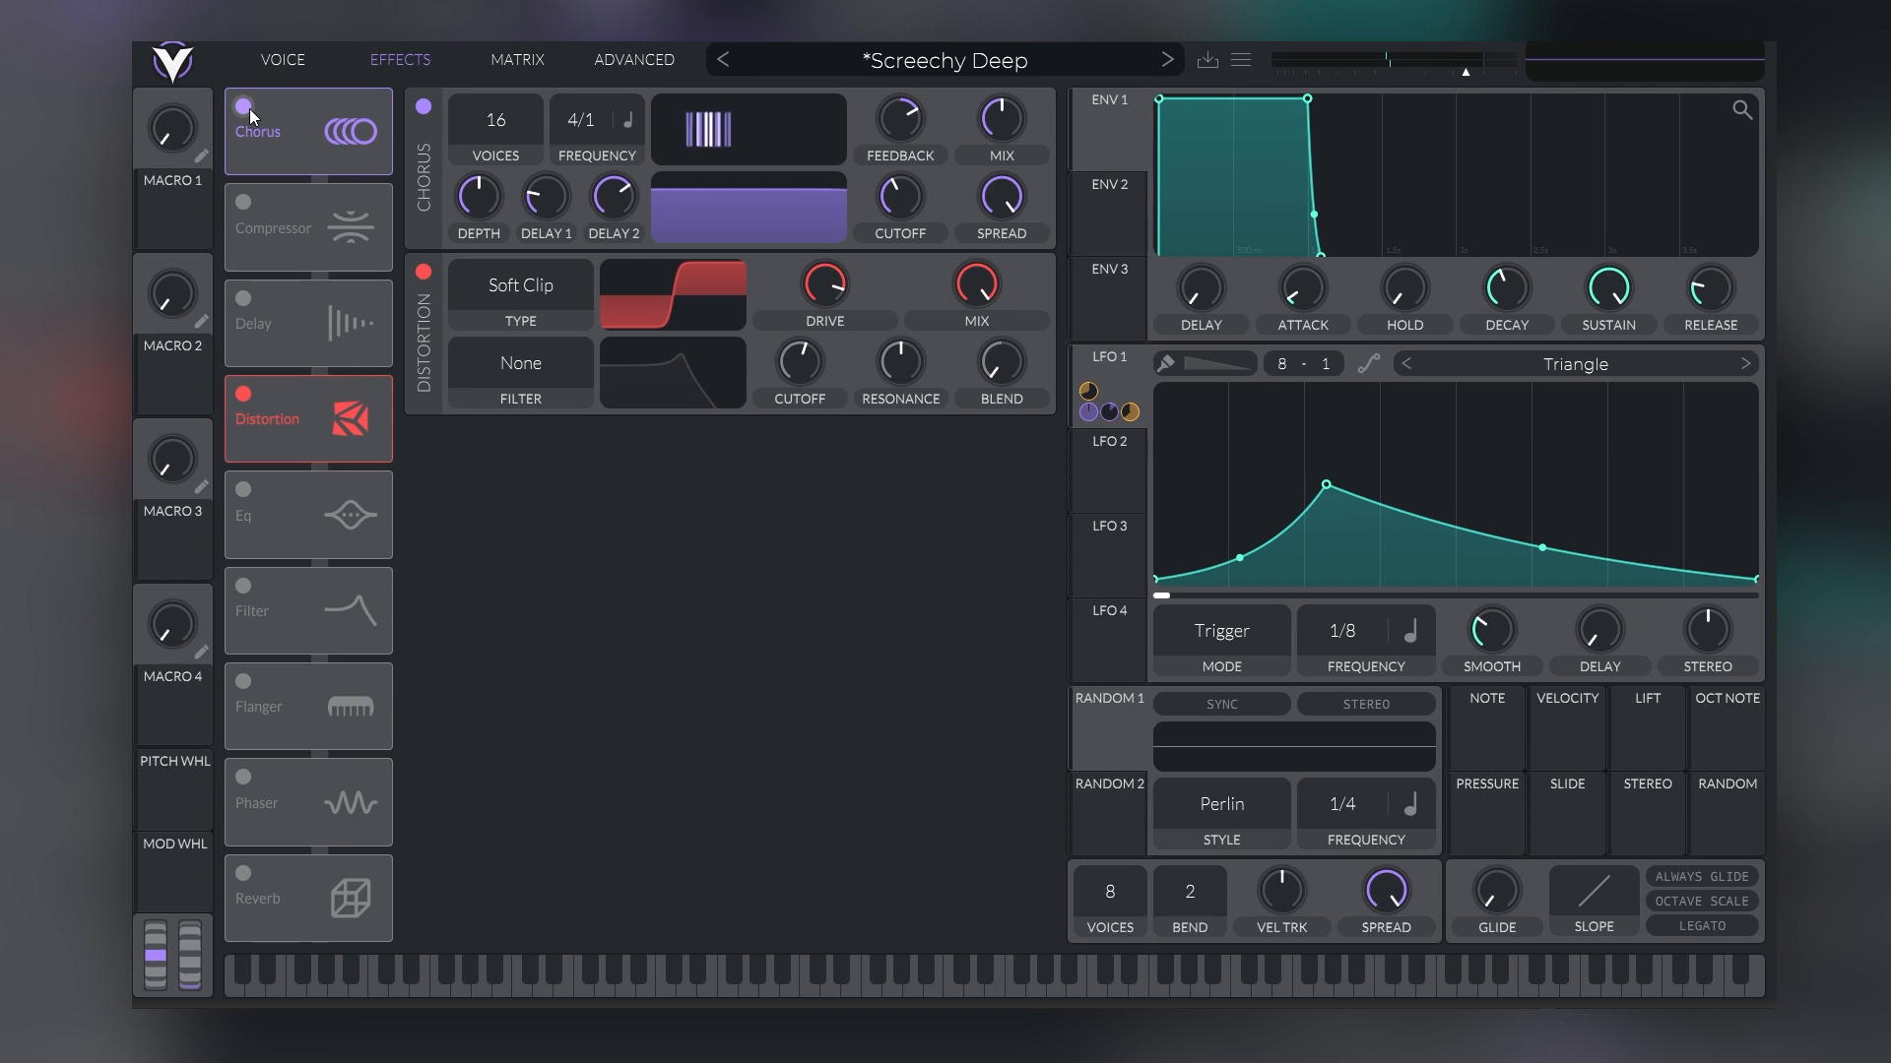
Disable Distortion and Chorus, and compare the dry patch with Filter 2 off and on, leaving Filter 2 off
{"action": "left_click", "coordinate": [244, 396]}
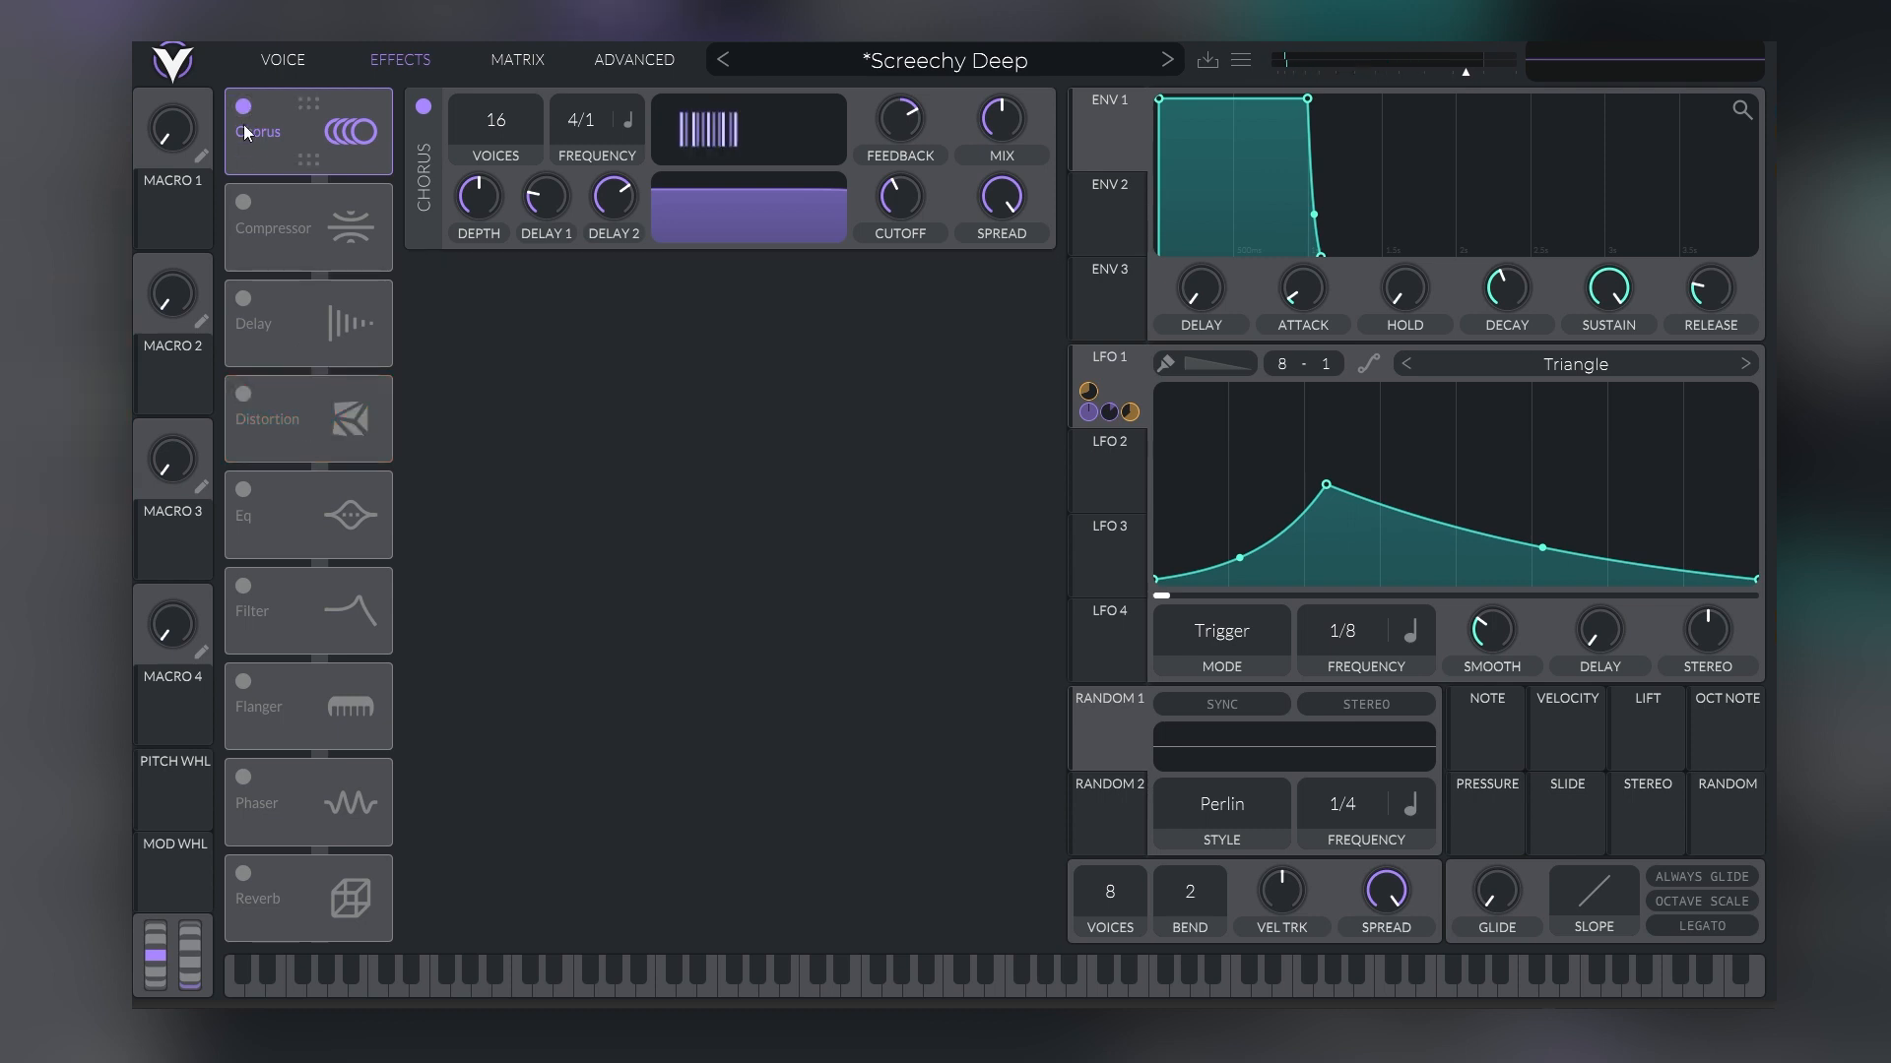
{"action": "left_click", "coordinate": [244, 107]}
{"action": "left_click", "coordinate": [280, 67]}
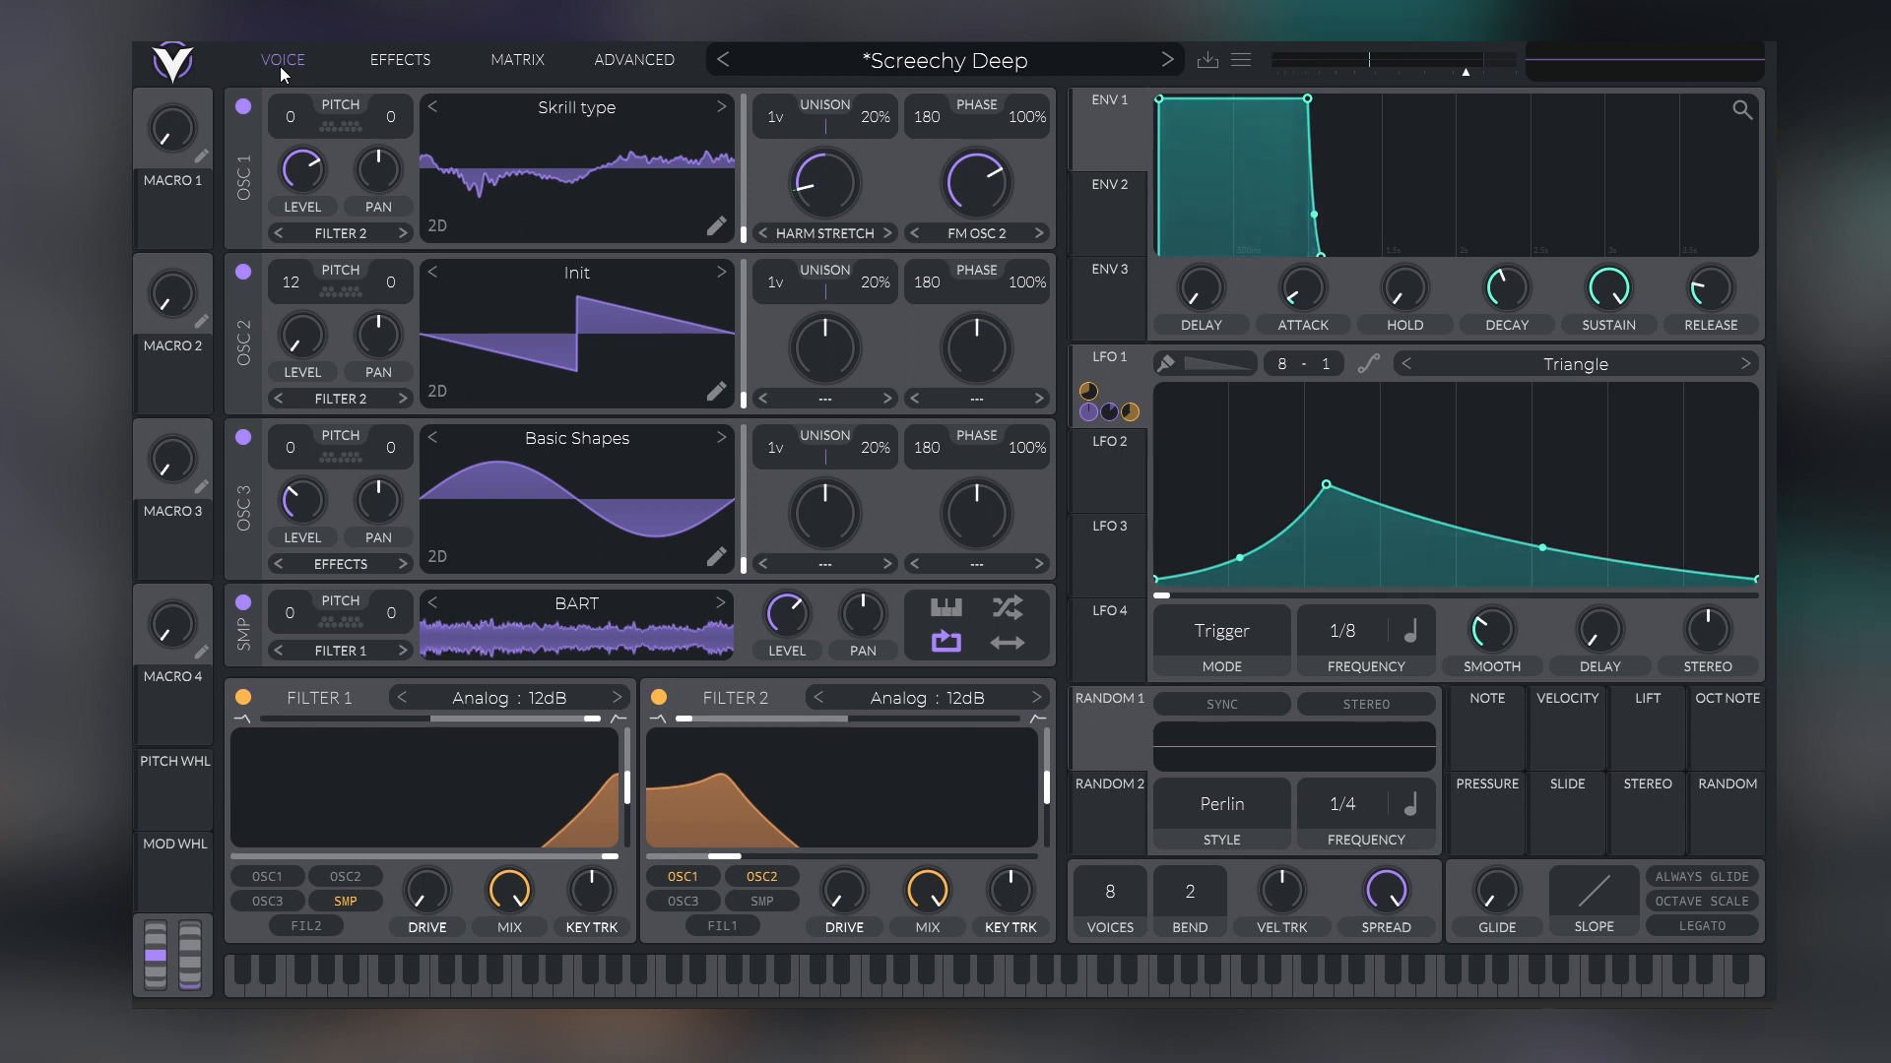
{"action": "left_click", "coordinate": [658, 699]}
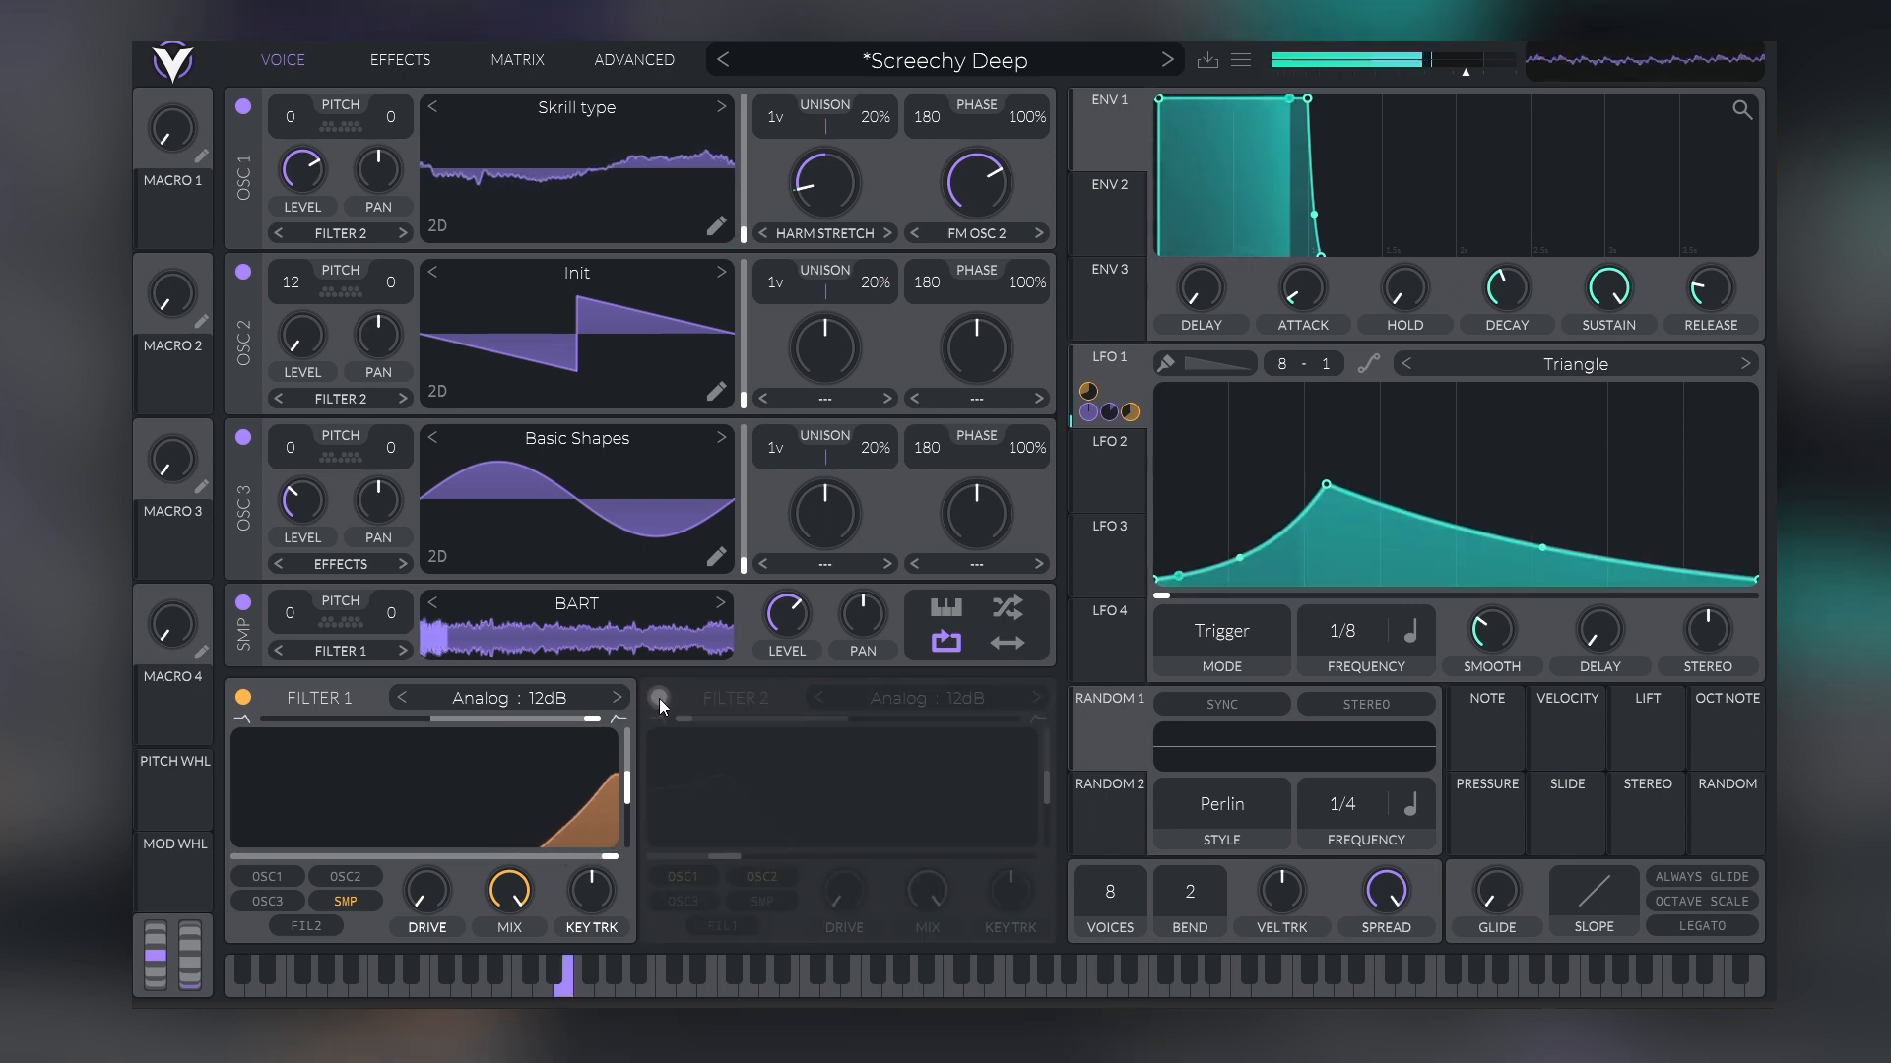
{"action": "left_click", "coordinate": [659, 698]}
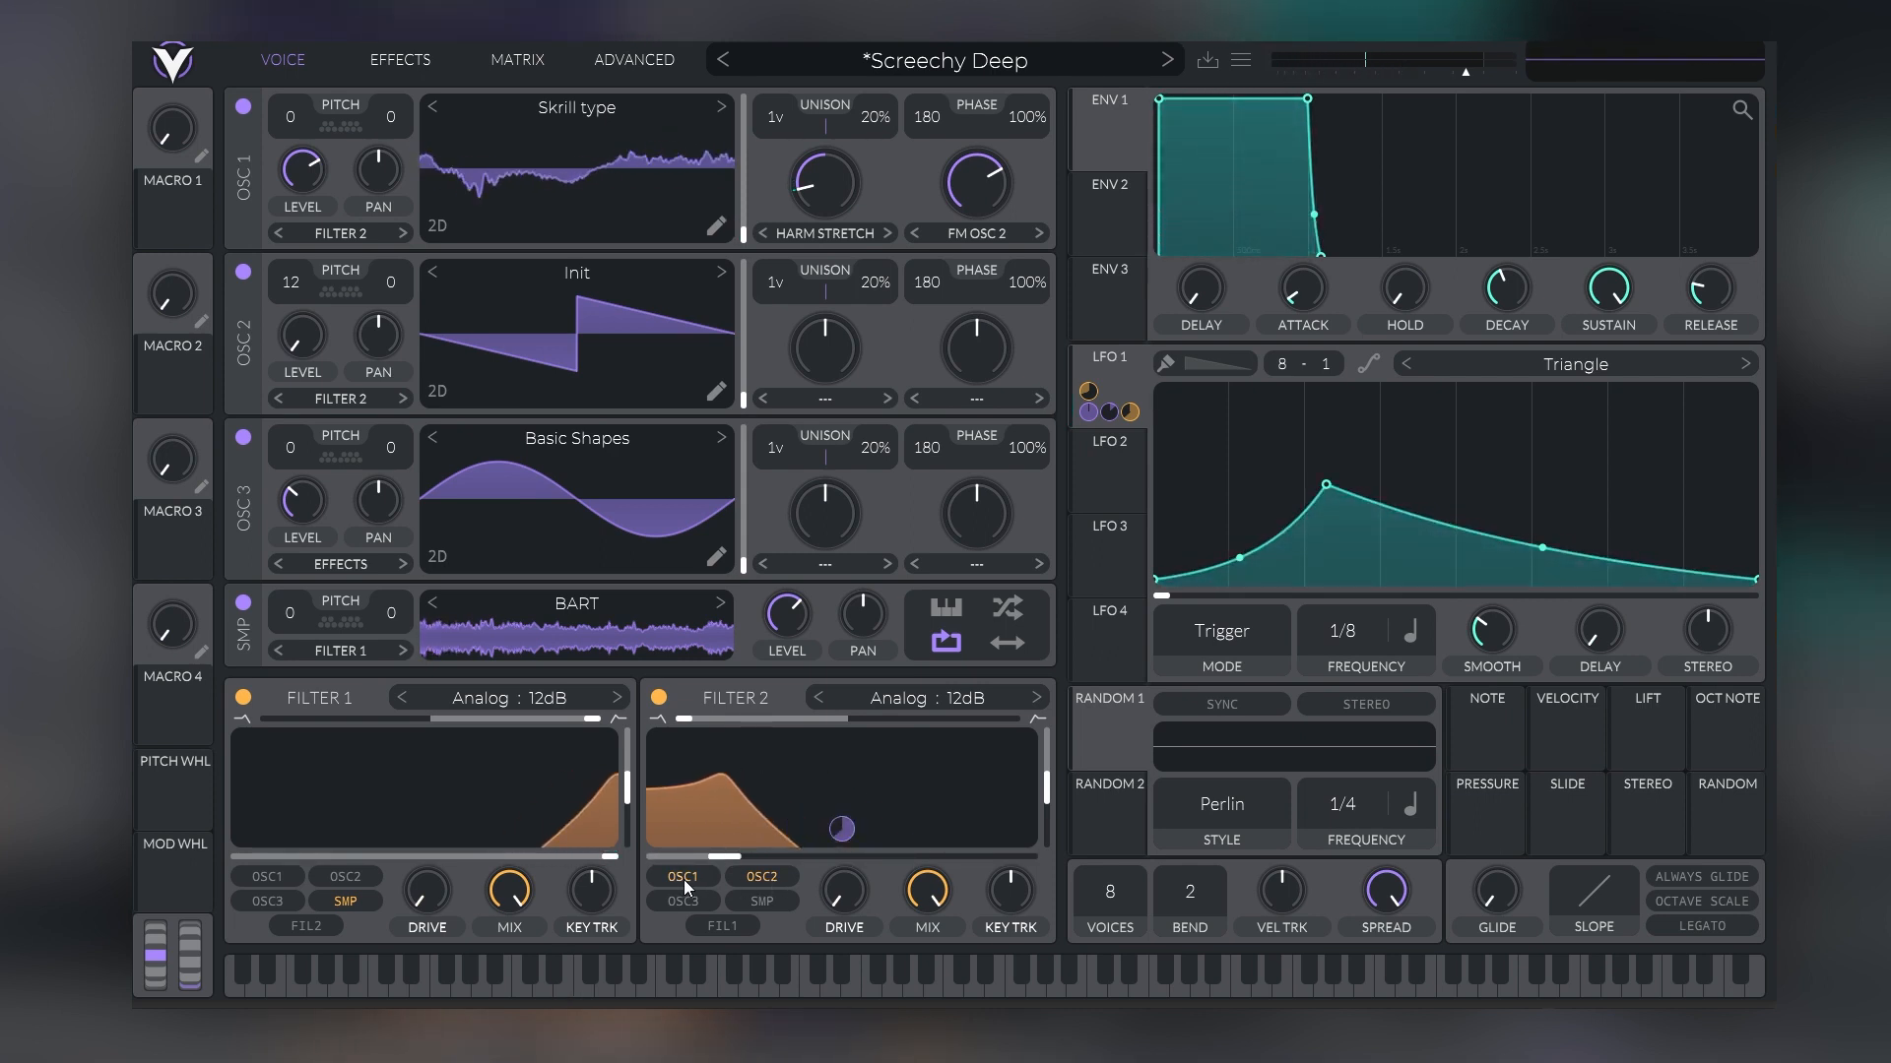
{"action": "left_click", "coordinate": [659, 697]}
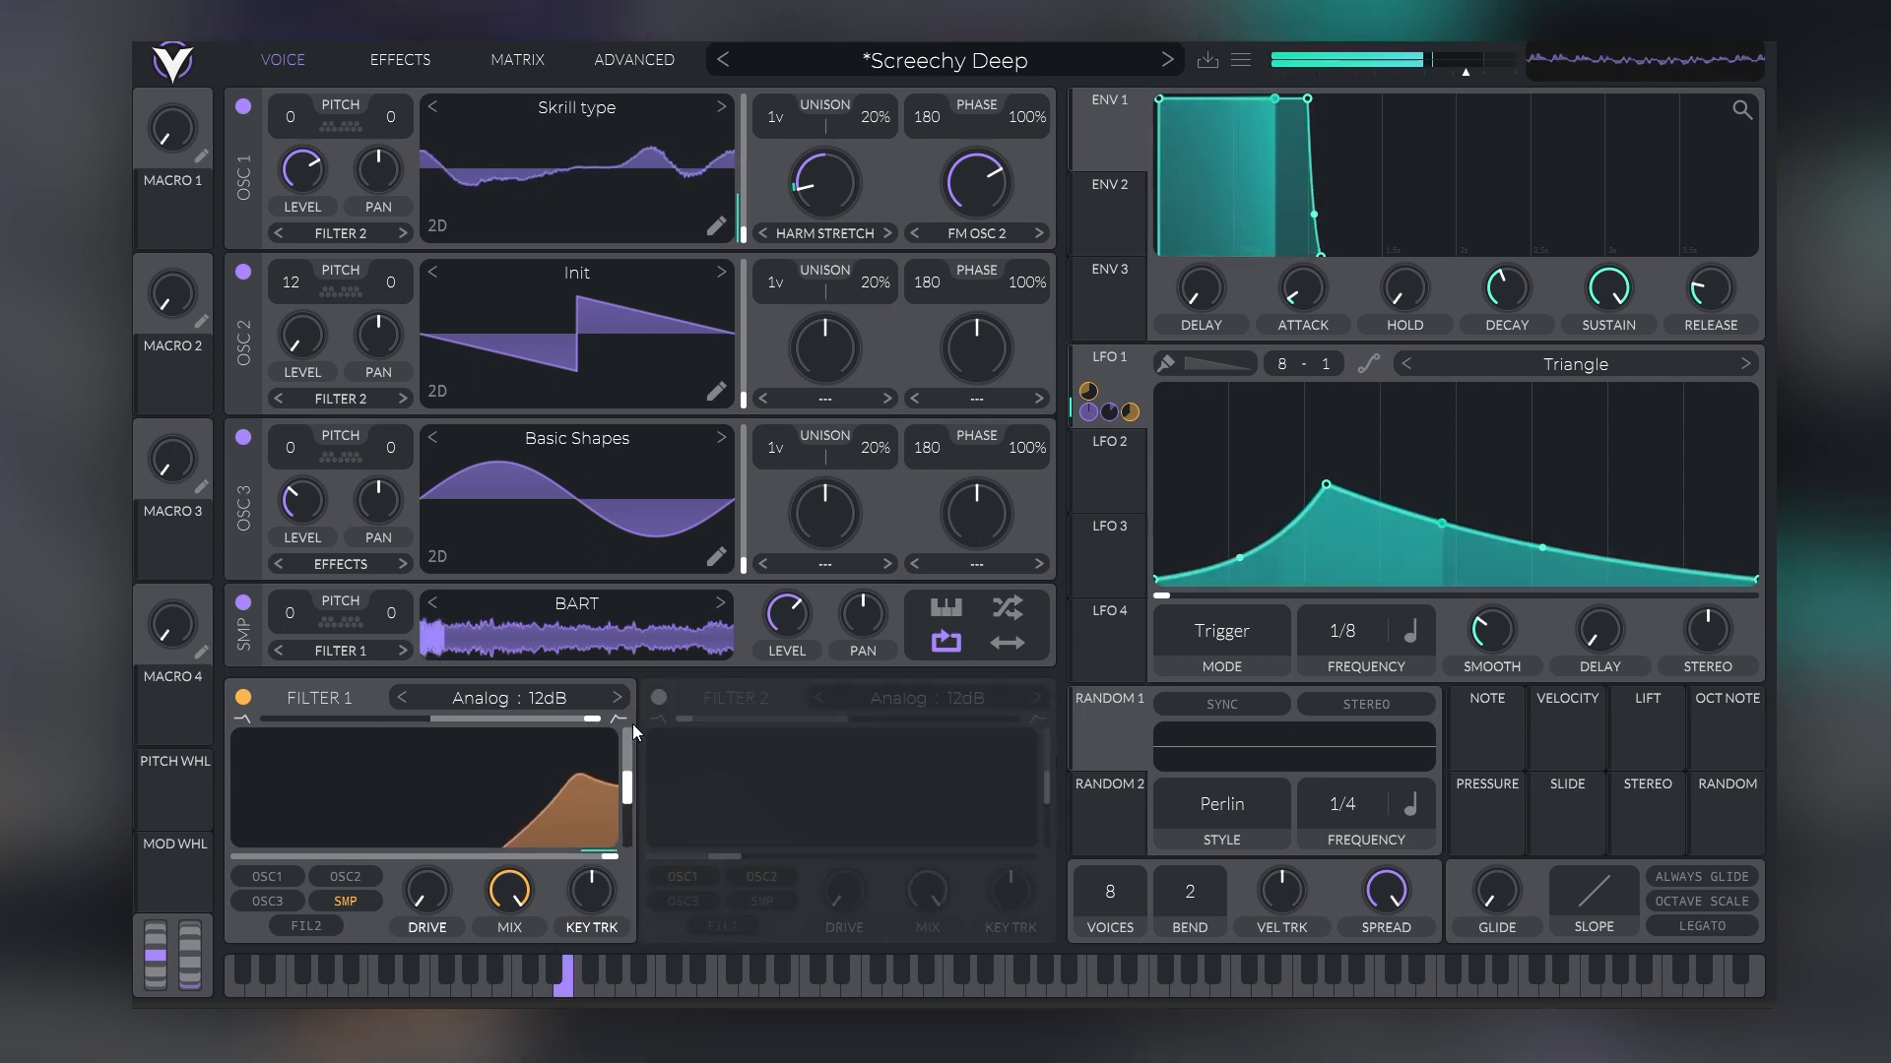
Mute Oscillators 1 and 2 to compare the remaining sound with Filter 1 off and on, and re-enable both oscillators
{"action": "left_click", "coordinate": [243, 272]}
{"action": "left_click", "coordinate": [243, 107]}
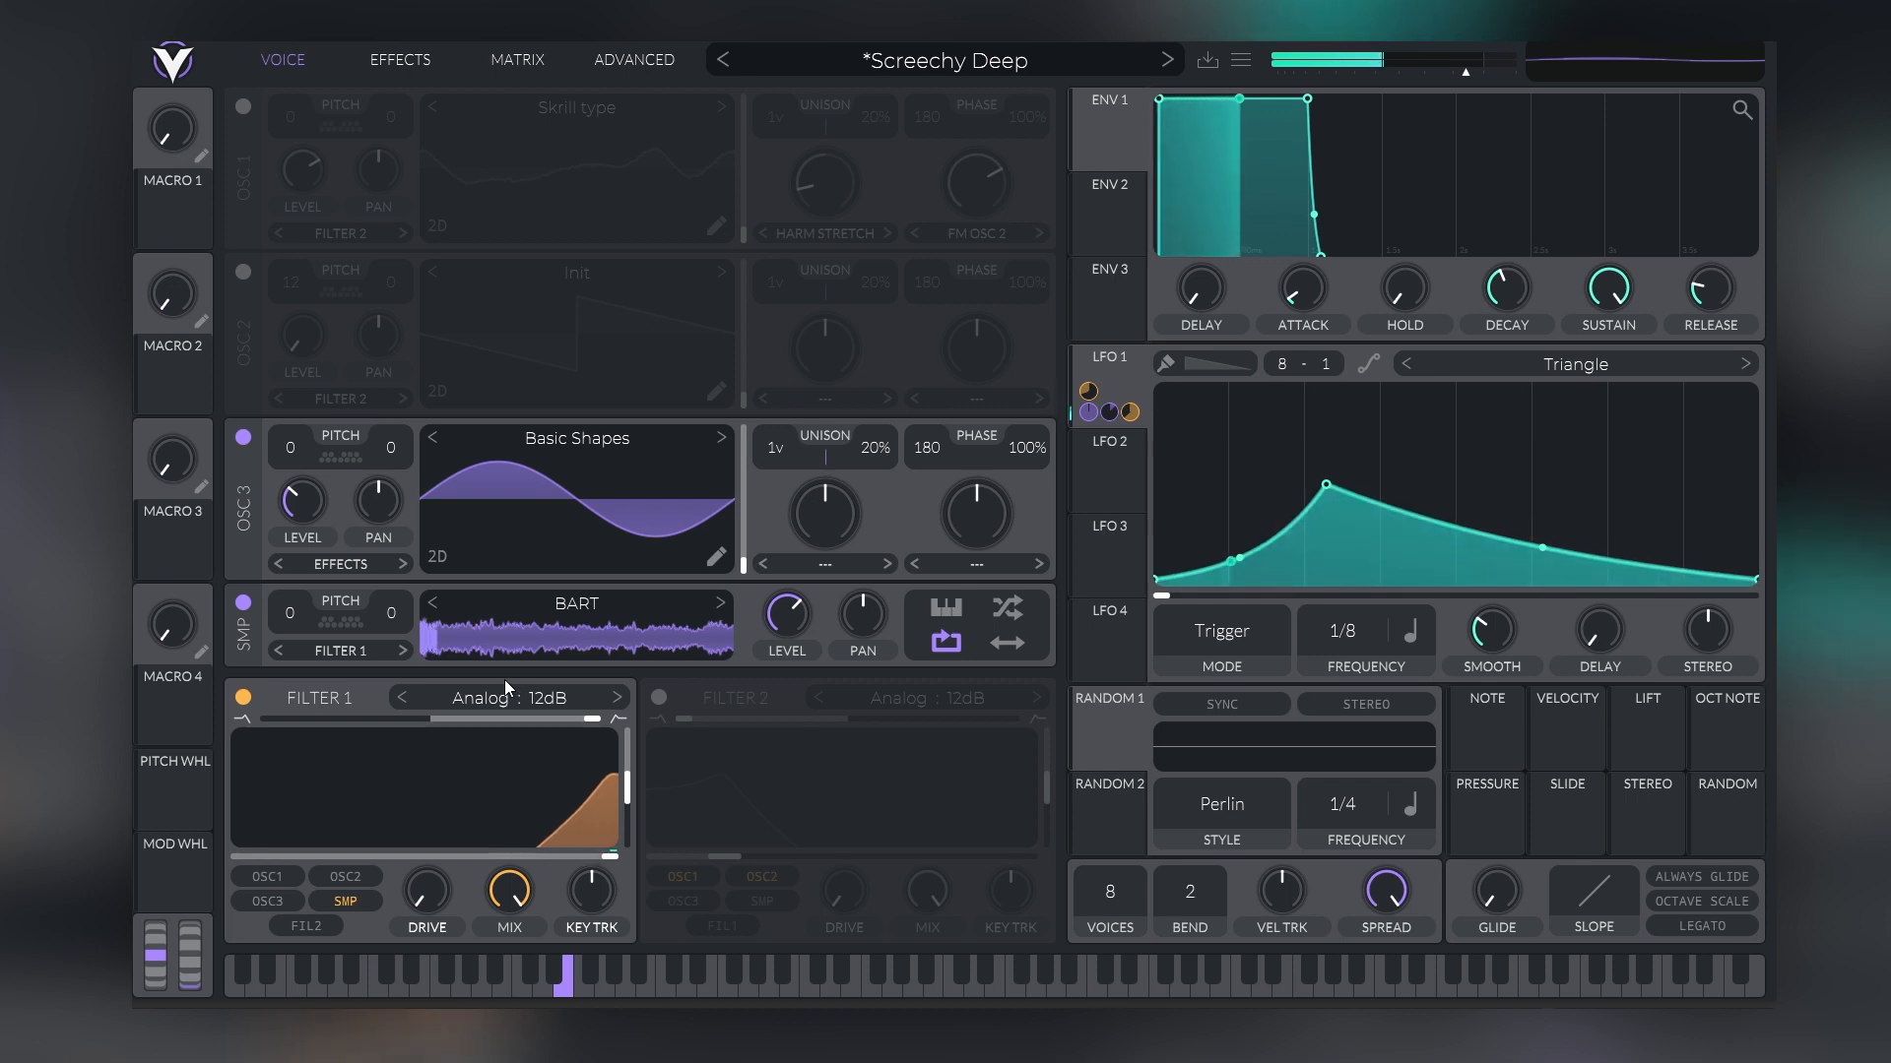
{"action": "left_click", "coordinate": [250, 693]}
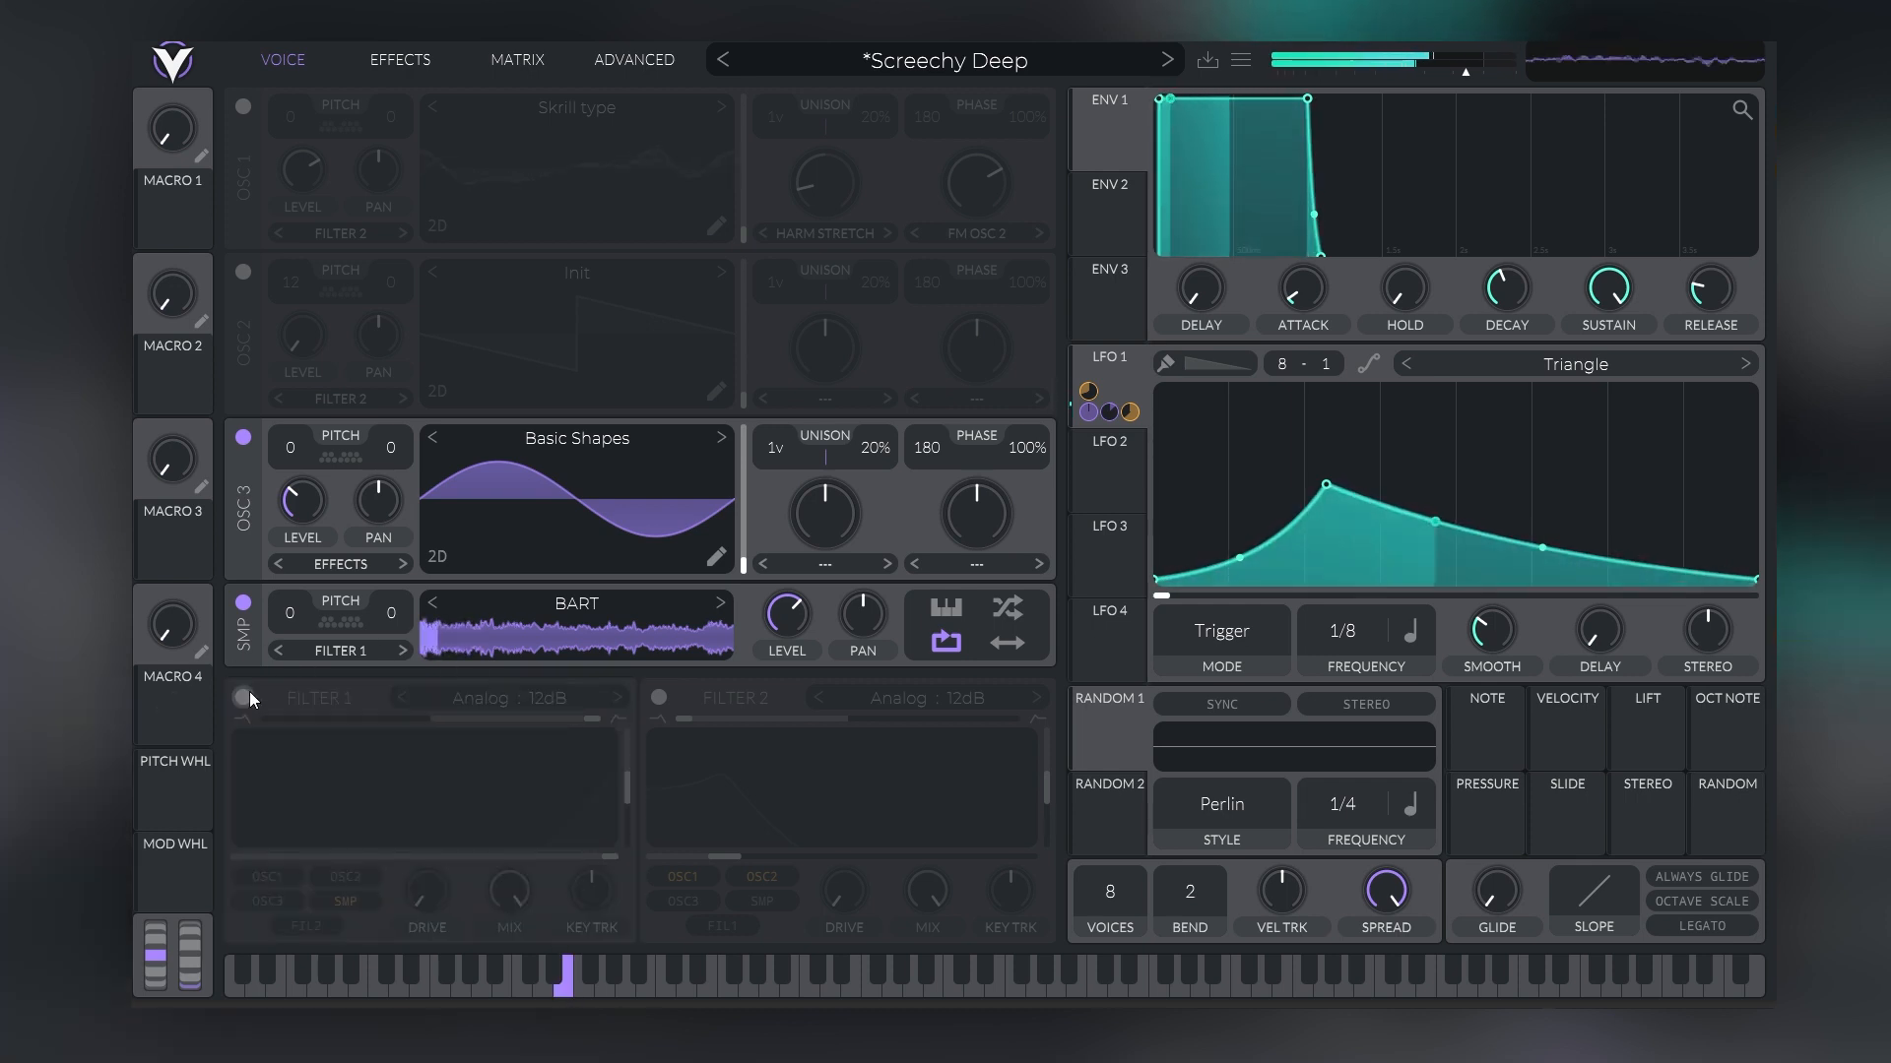
{"action": "left_click", "coordinate": [250, 691]}
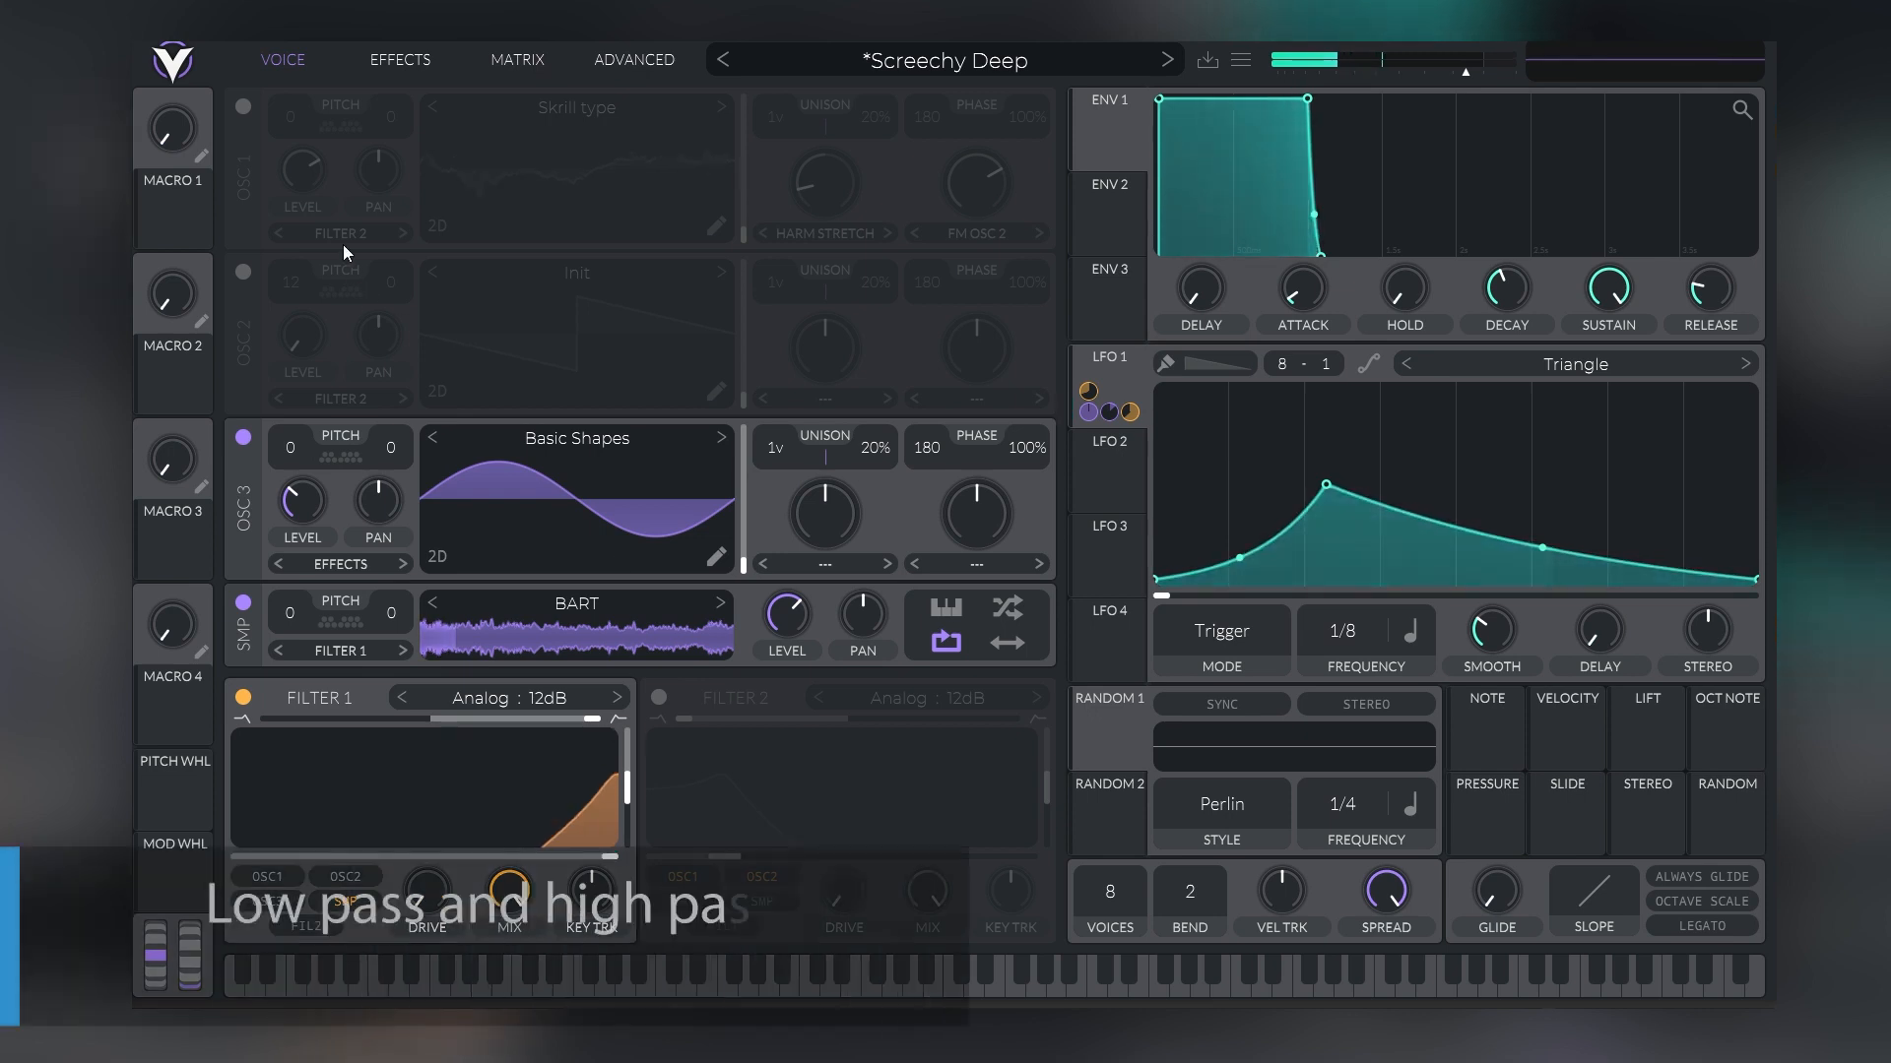
{"action": "left_click", "coordinate": [244, 272]}
{"action": "left_click", "coordinate": [243, 106]}
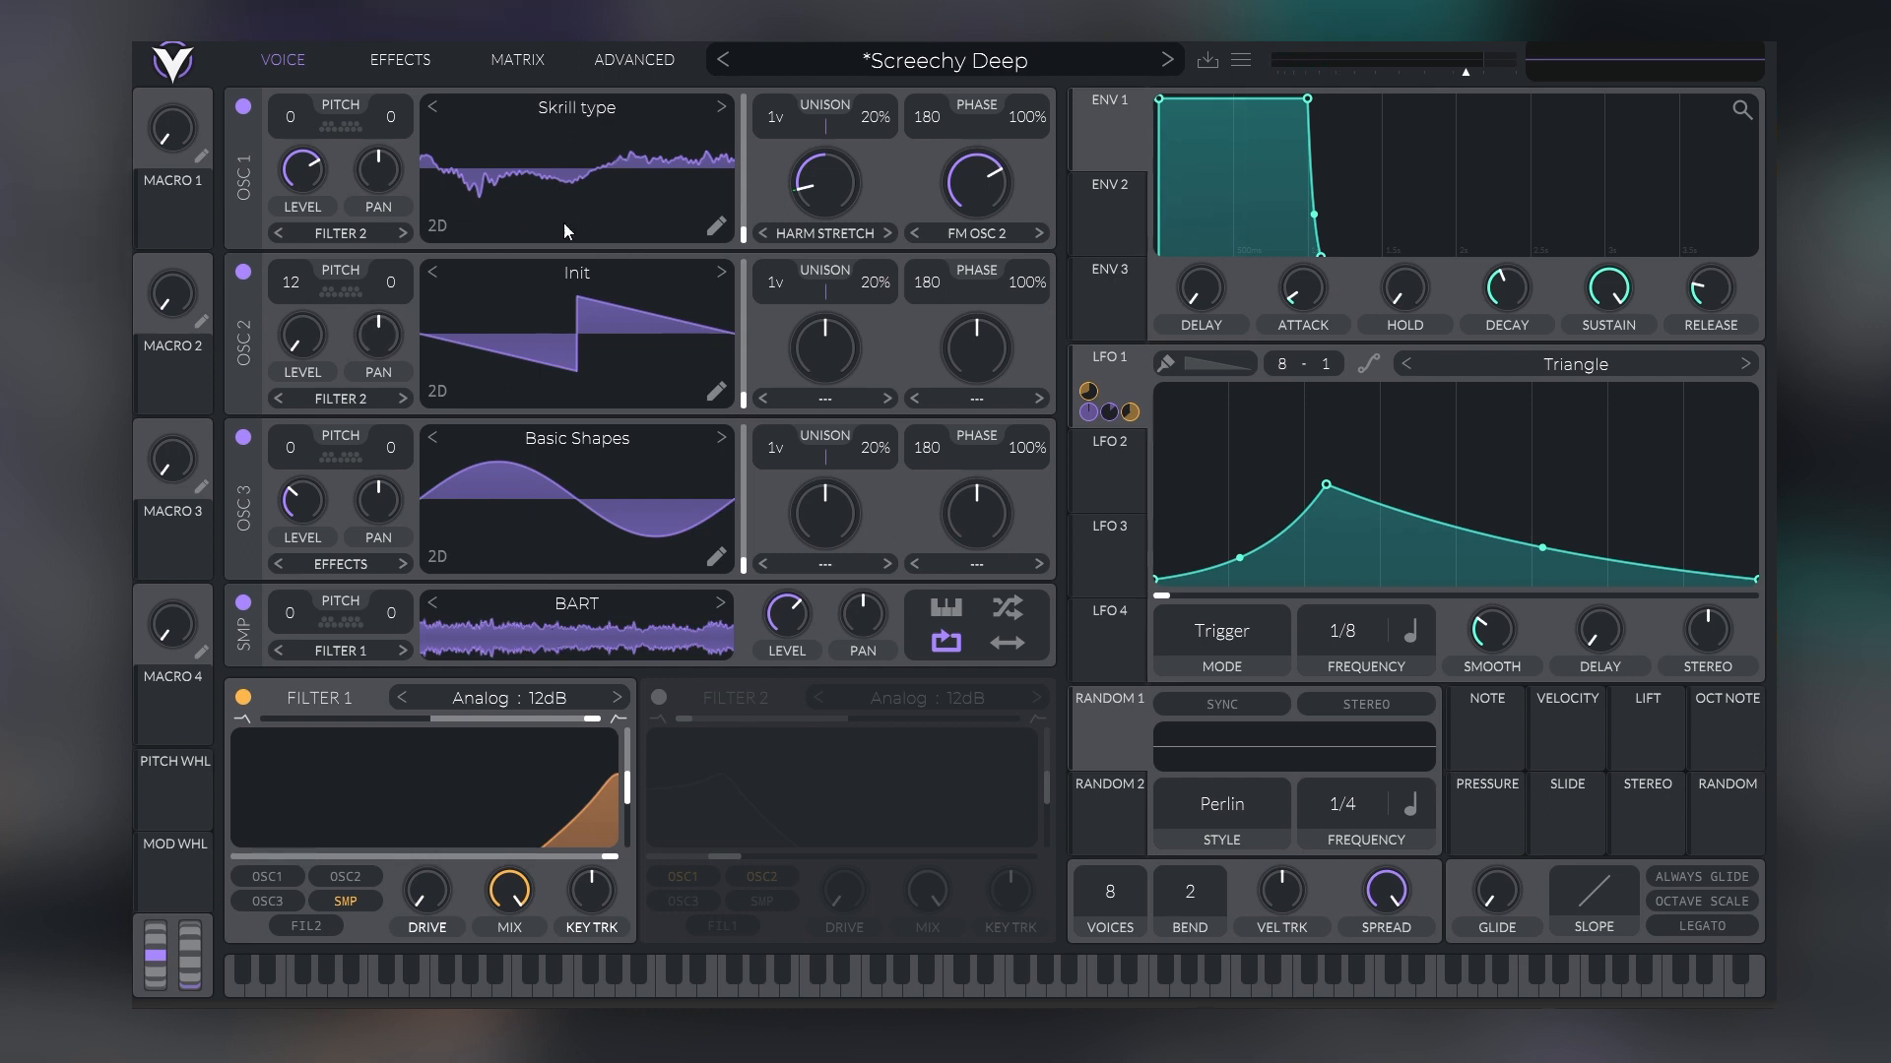
Compare the dry patch with Oscillator 2 off and on to hear its FM effect, leaving Oscillator 2 on
{"action": "left_click", "coordinate": [246, 272]}
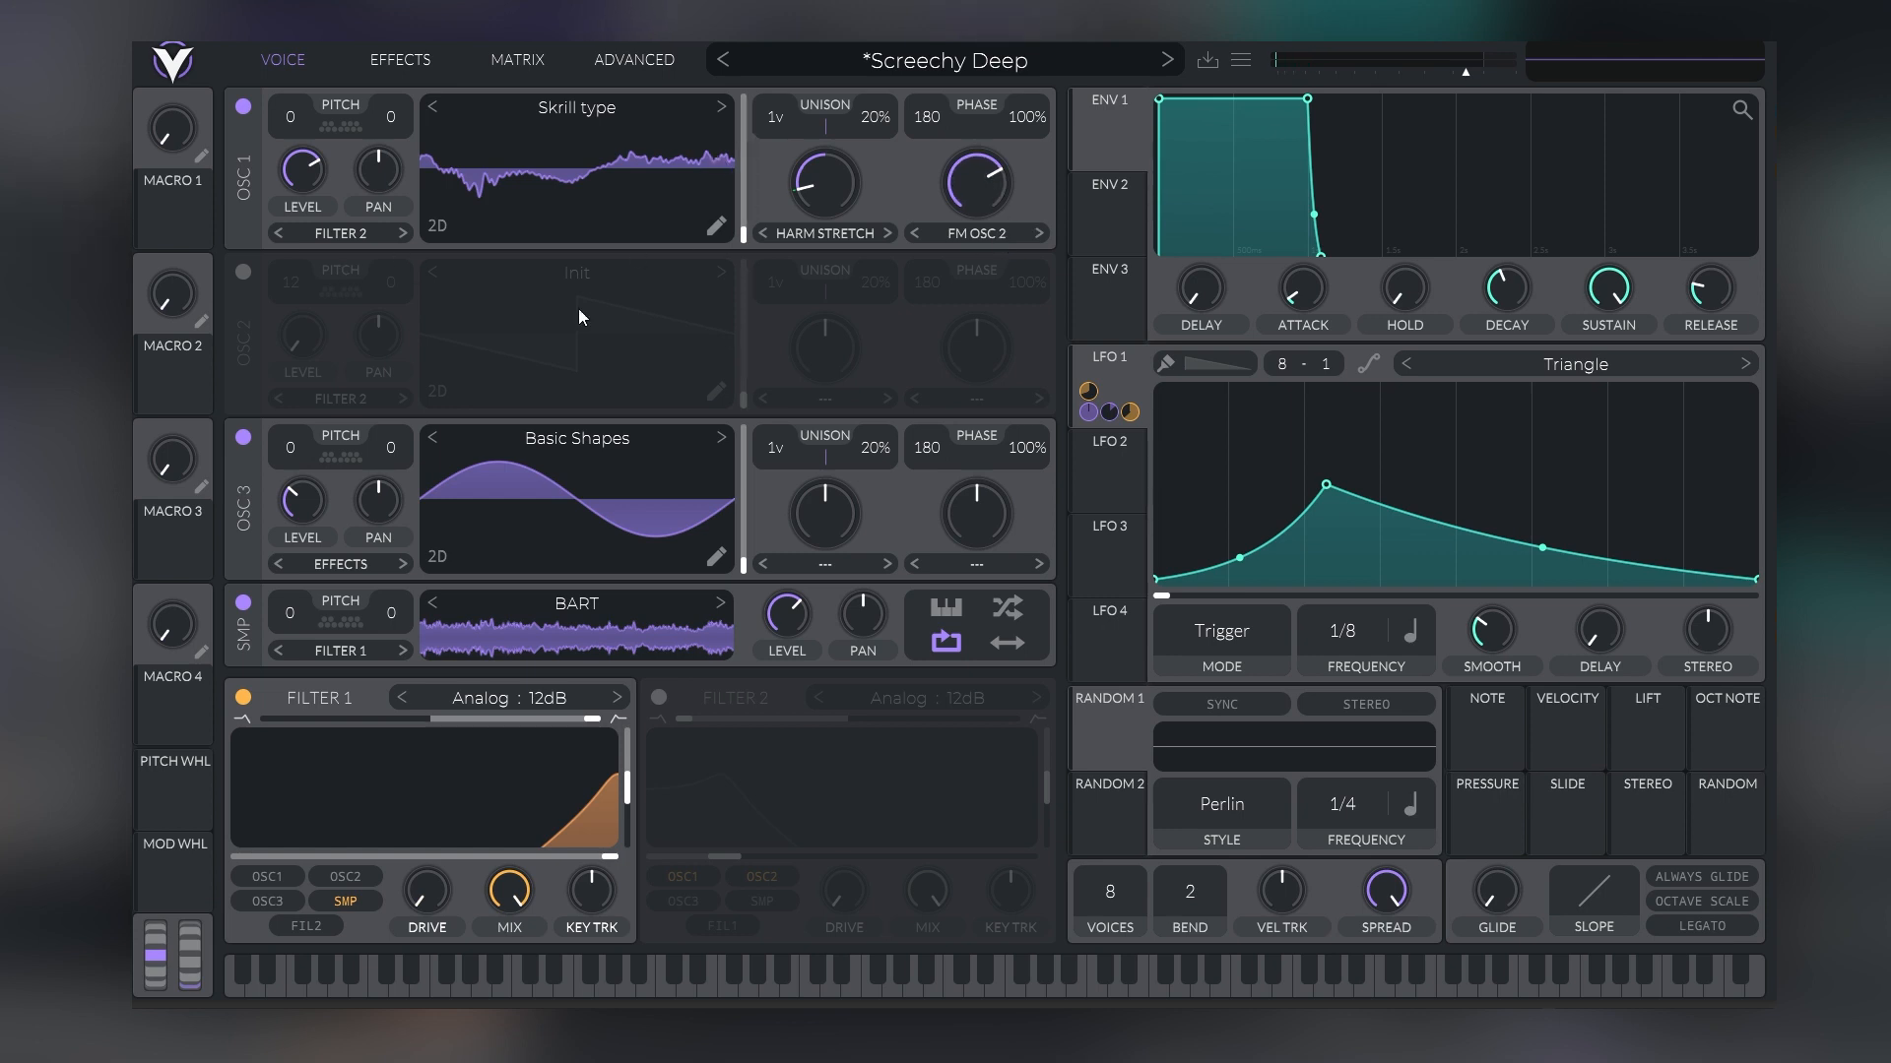
{"action": "left_click", "coordinate": [244, 271]}
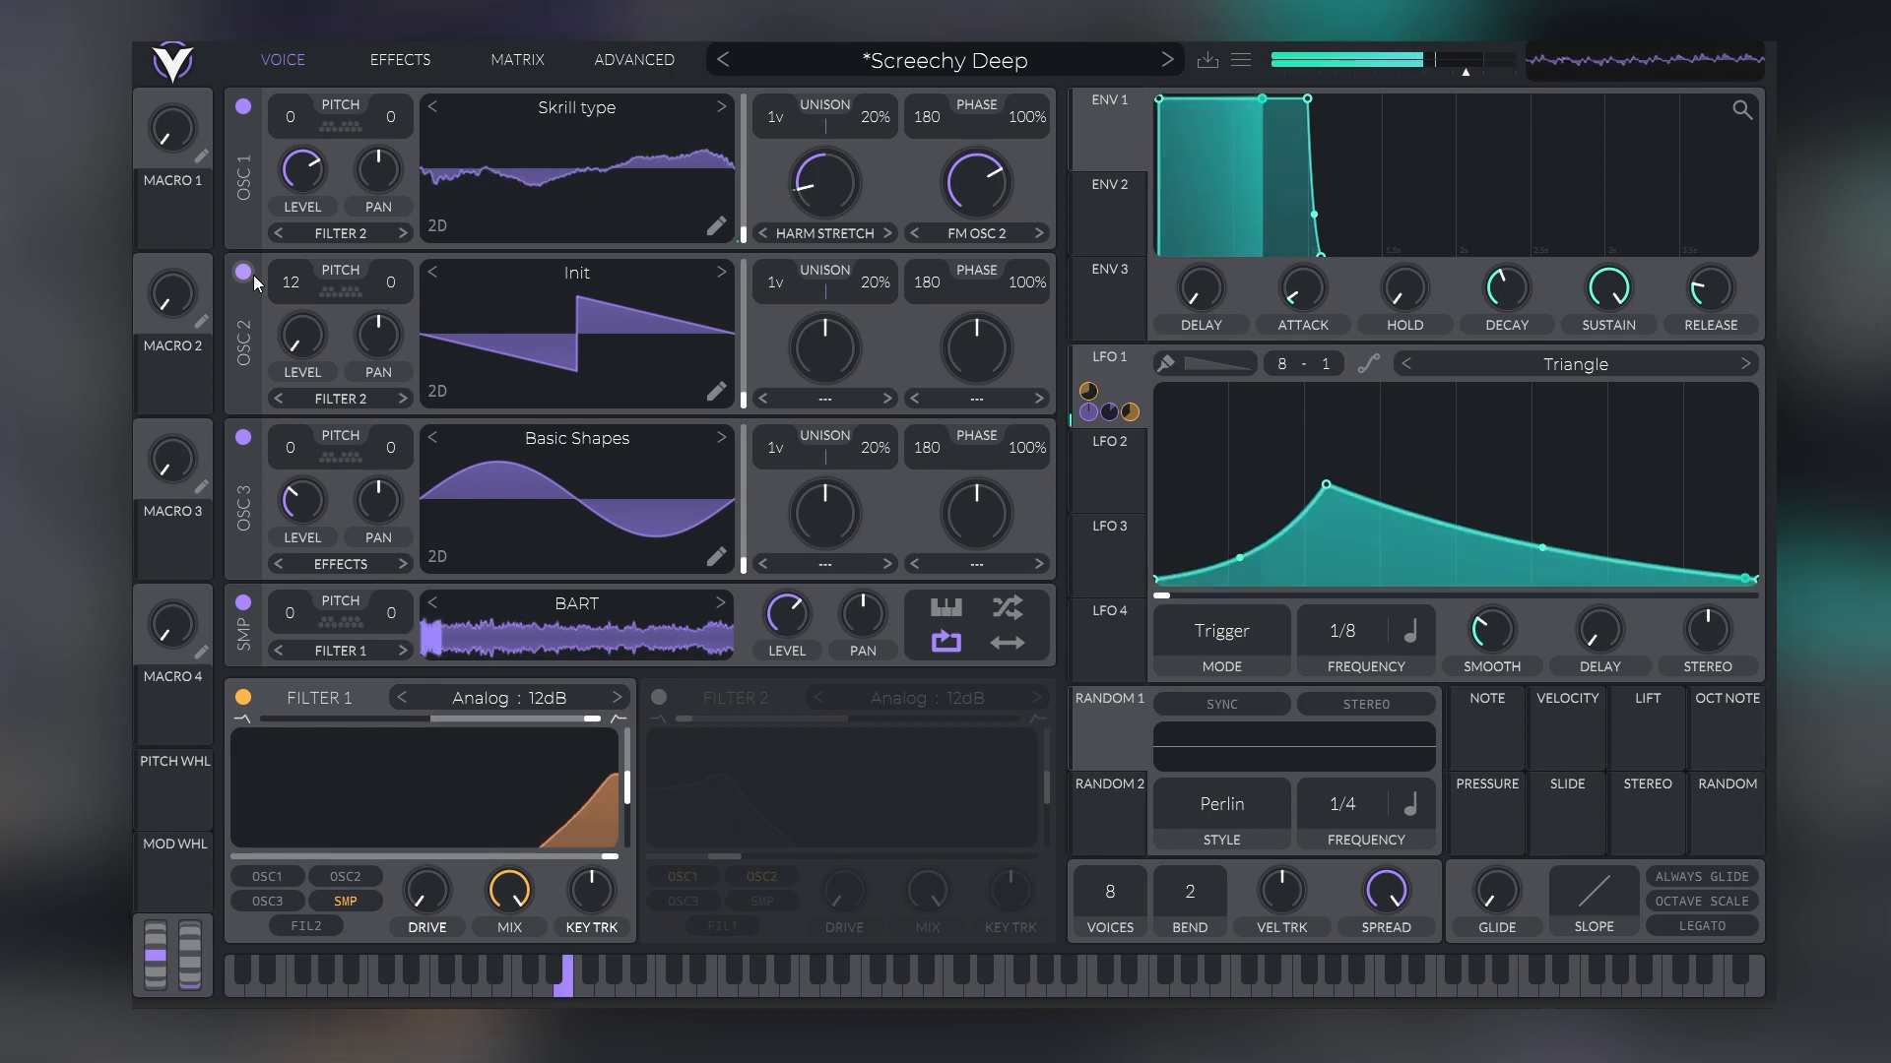
{"action": "left_click", "coordinate": [252, 276]}
{"action": "left_click", "coordinate": [251, 274]}
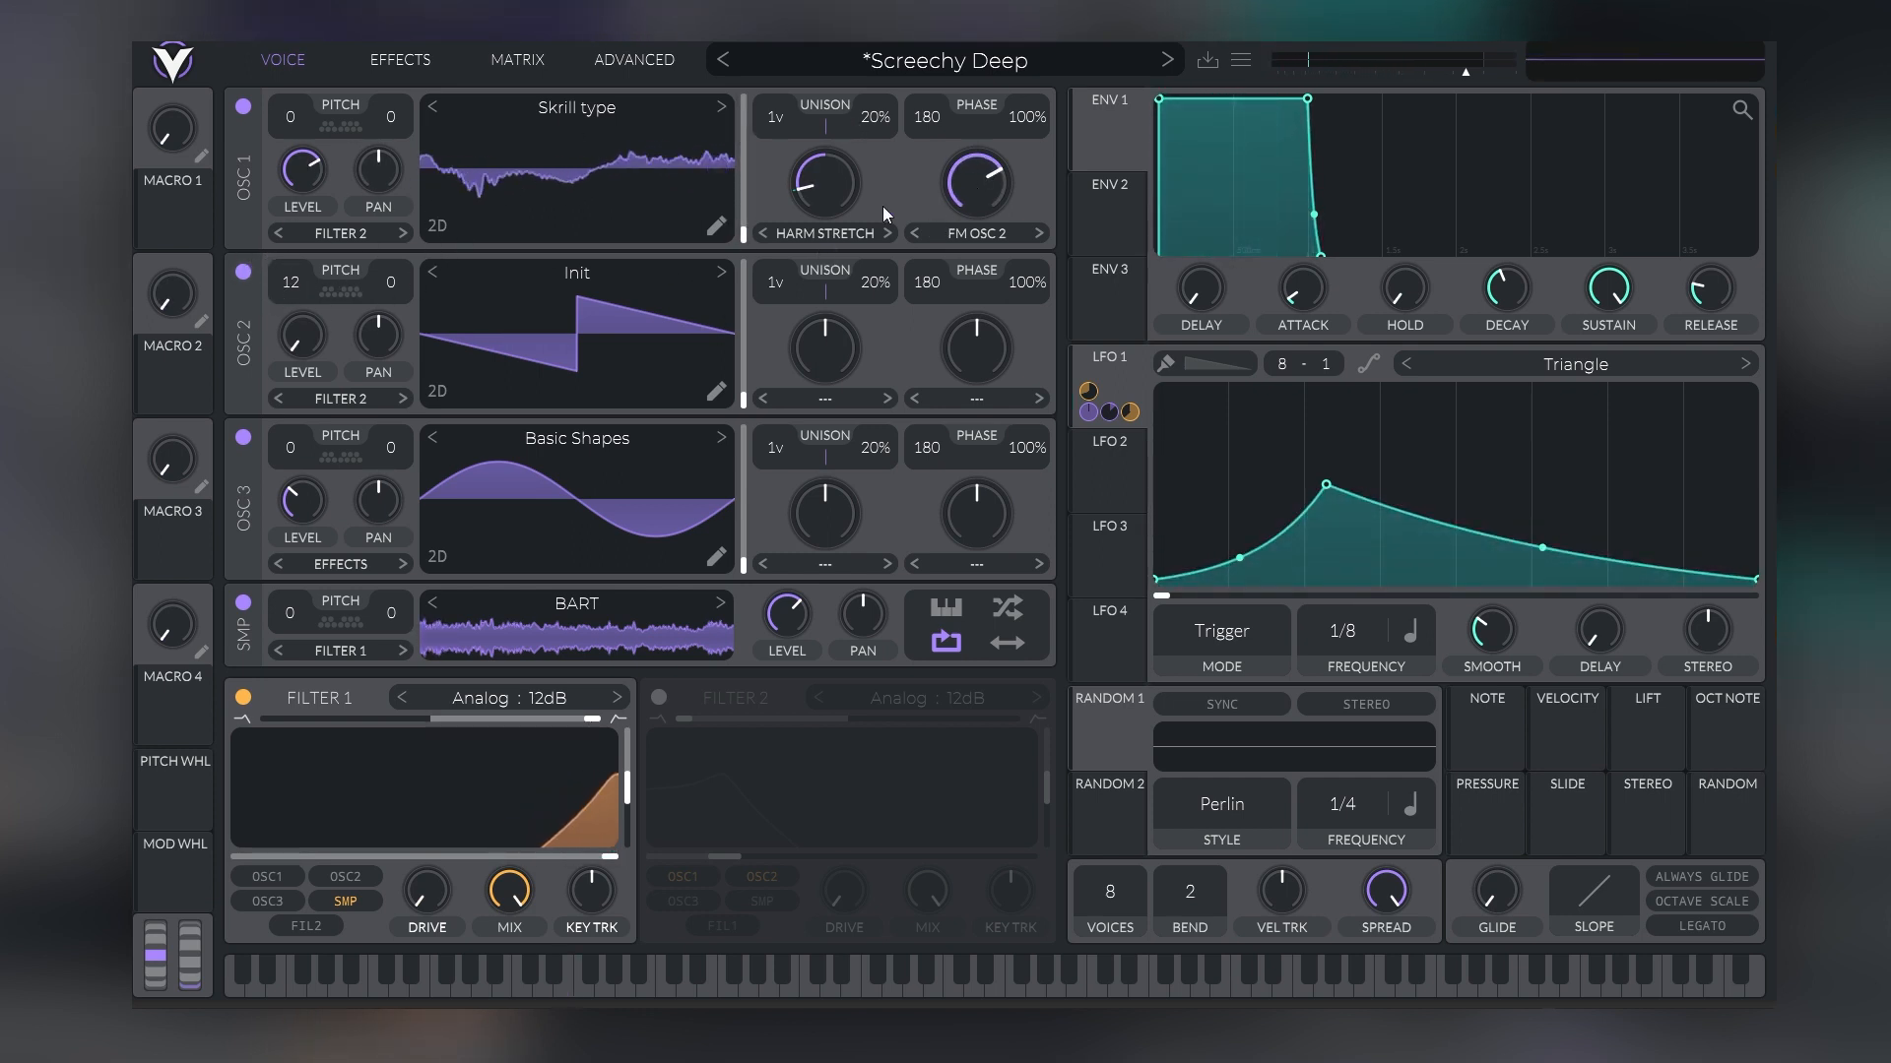
Sweep Oscillator 1's Harm Stretch amount up and back down, and adjust its FM Osc 2 amount
{"action": "mouse_move", "coordinate": [817, 193]}
{"action": "left_mouse_down"}
{"action": "mouse_move", "coordinate": [859, 98]}
{"action": "mouse_move", "coordinate": [830, 219]}
{"action": "mouse_move", "coordinate": [839, 171]}
{"action": "mouse_move", "coordinate": [830, 199]}
{"action": "left_mouse_up"}
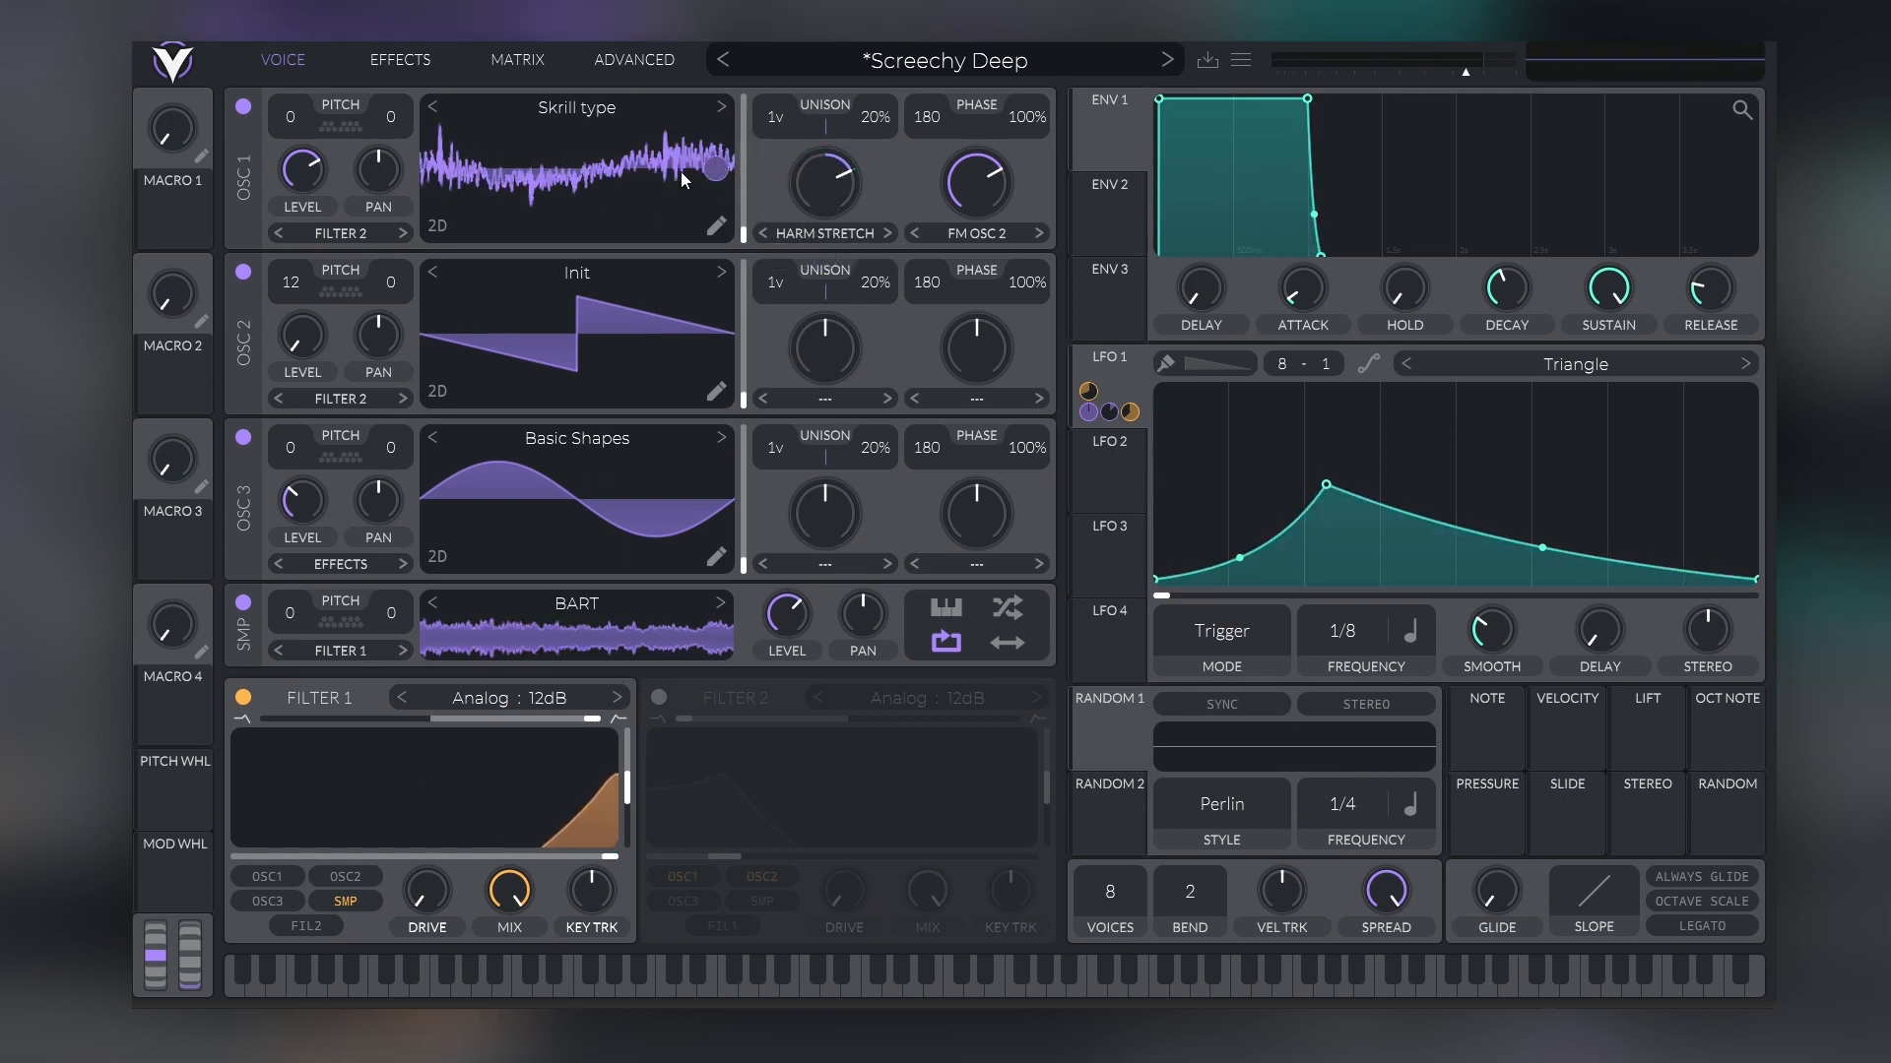
{"action": "left_click_drag", "start_coordinate": [825, 183], "coordinate": [776, 252]}
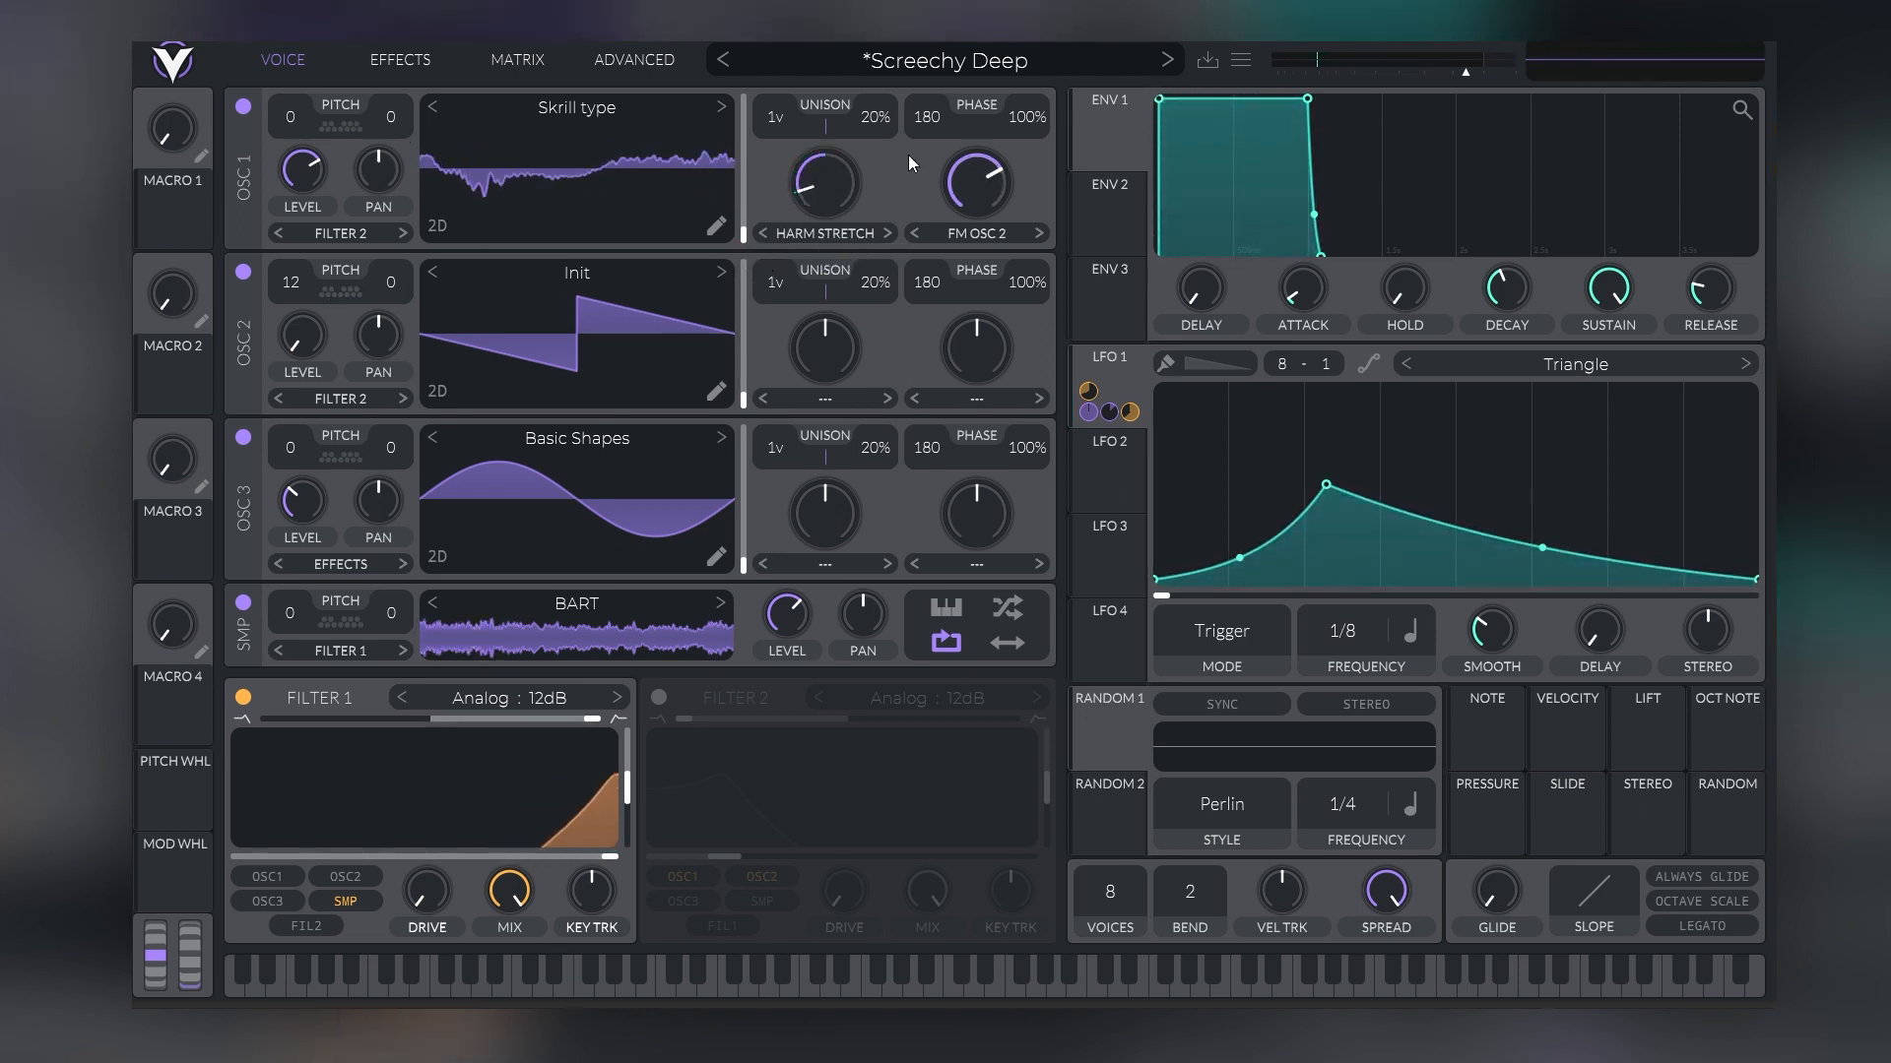
{"action": "mouse_move", "coordinate": [974, 180]}
{"action": "left_mouse_down"}
{"action": "mouse_move", "coordinate": [948, 256]}
{"action": "mouse_move", "coordinate": [982, 175]}
{"action": "mouse_move", "coordinate": [978, 191]}
{"action": "left_mouse_up"}
Re-enable Filter 2 and turn on the Reverb, Distortion and Chorus effects
{"action": "left_click", "coordinate": [660, 699]}
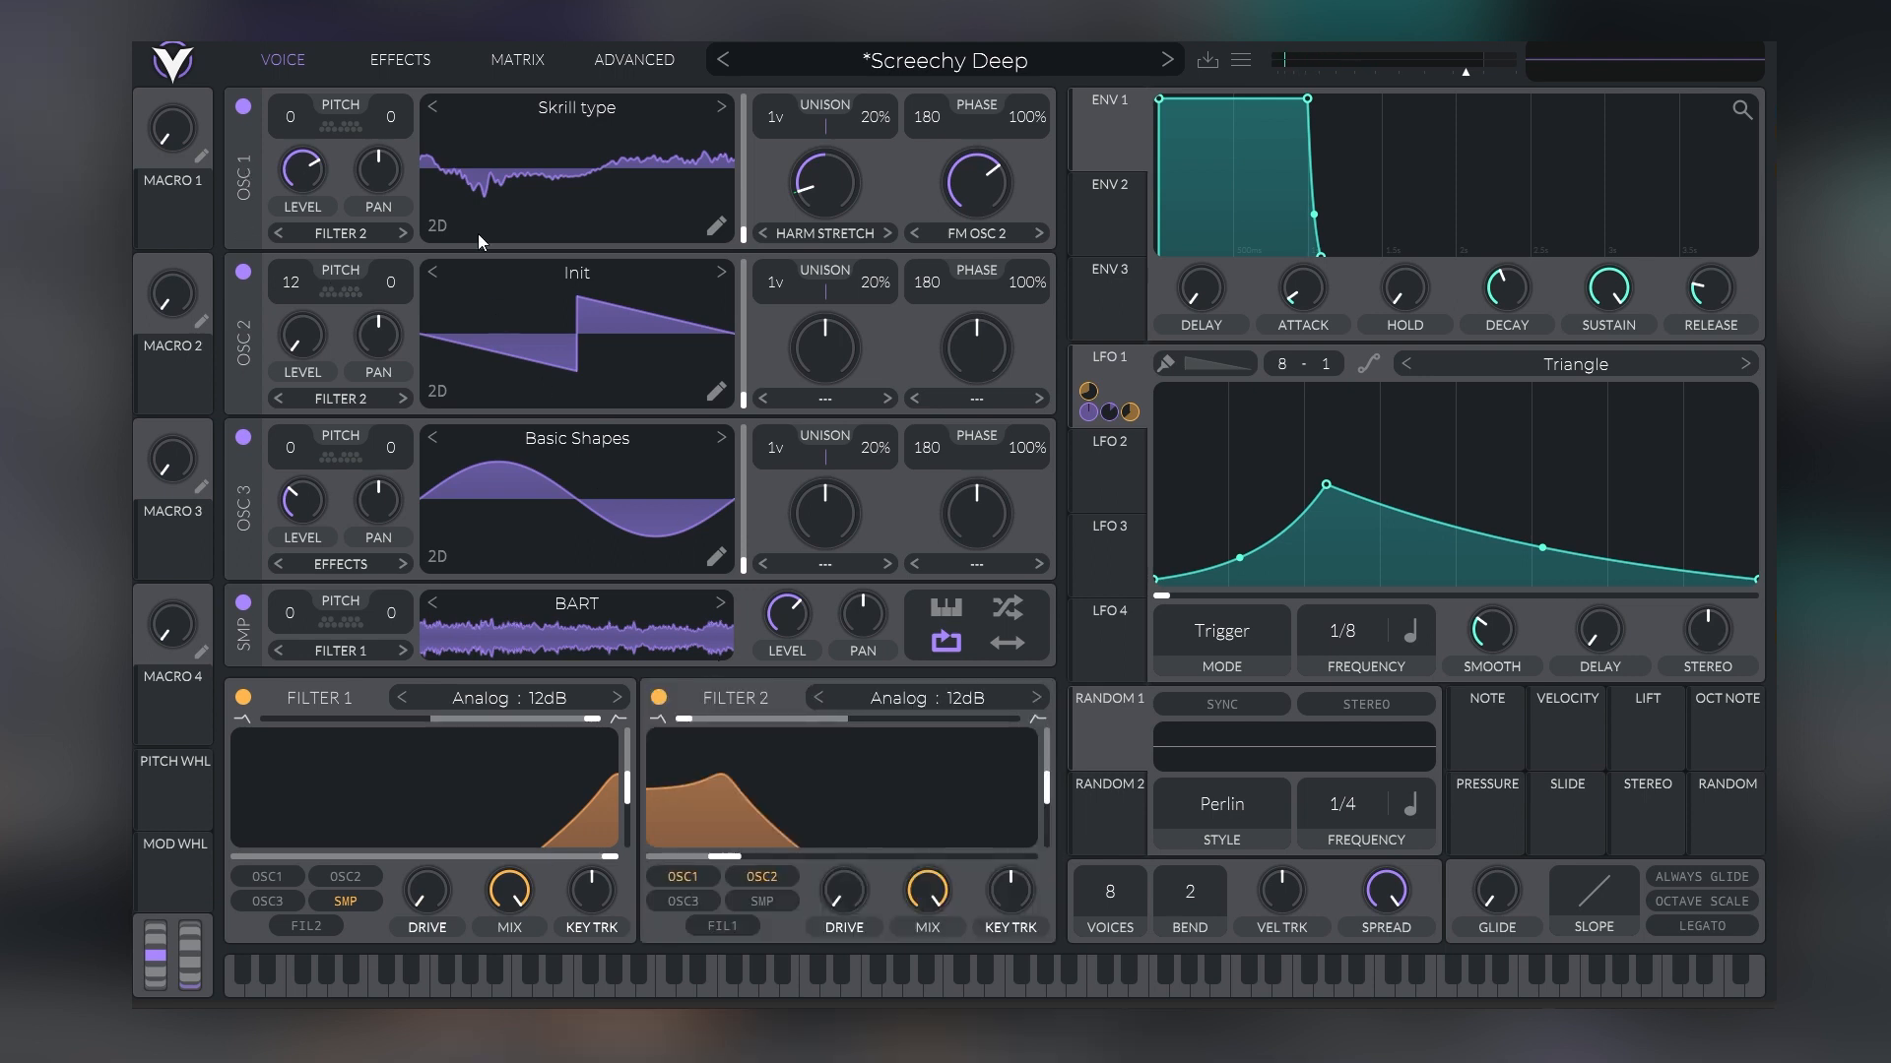
{"action": "left_click", "coordinate": [421, 59]}
{"action": "left_click", "coordinate": [244, 871]}
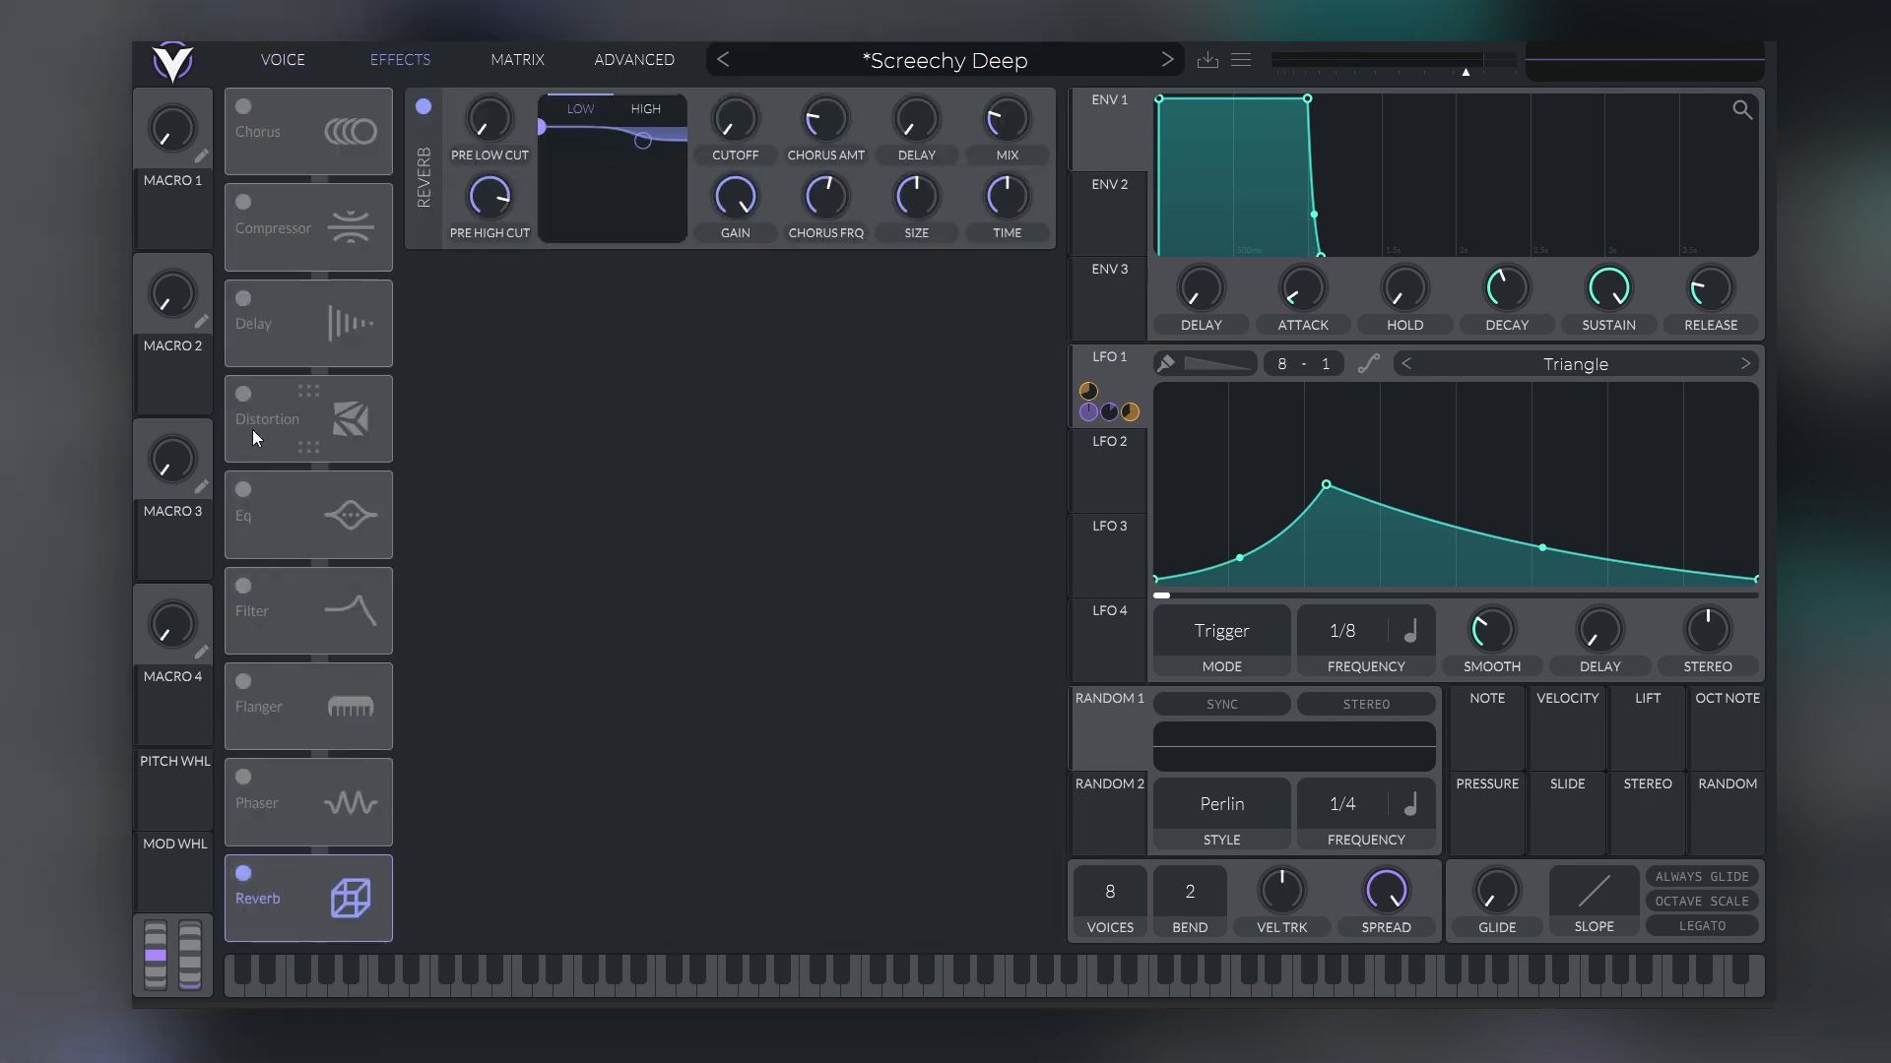
{"action": "left_click", "coordinate": [244, 394]}
{"action": "left_click", "coordinate": [243, 106]}
{"action": "left_click", "coordinate": [266, 59]}
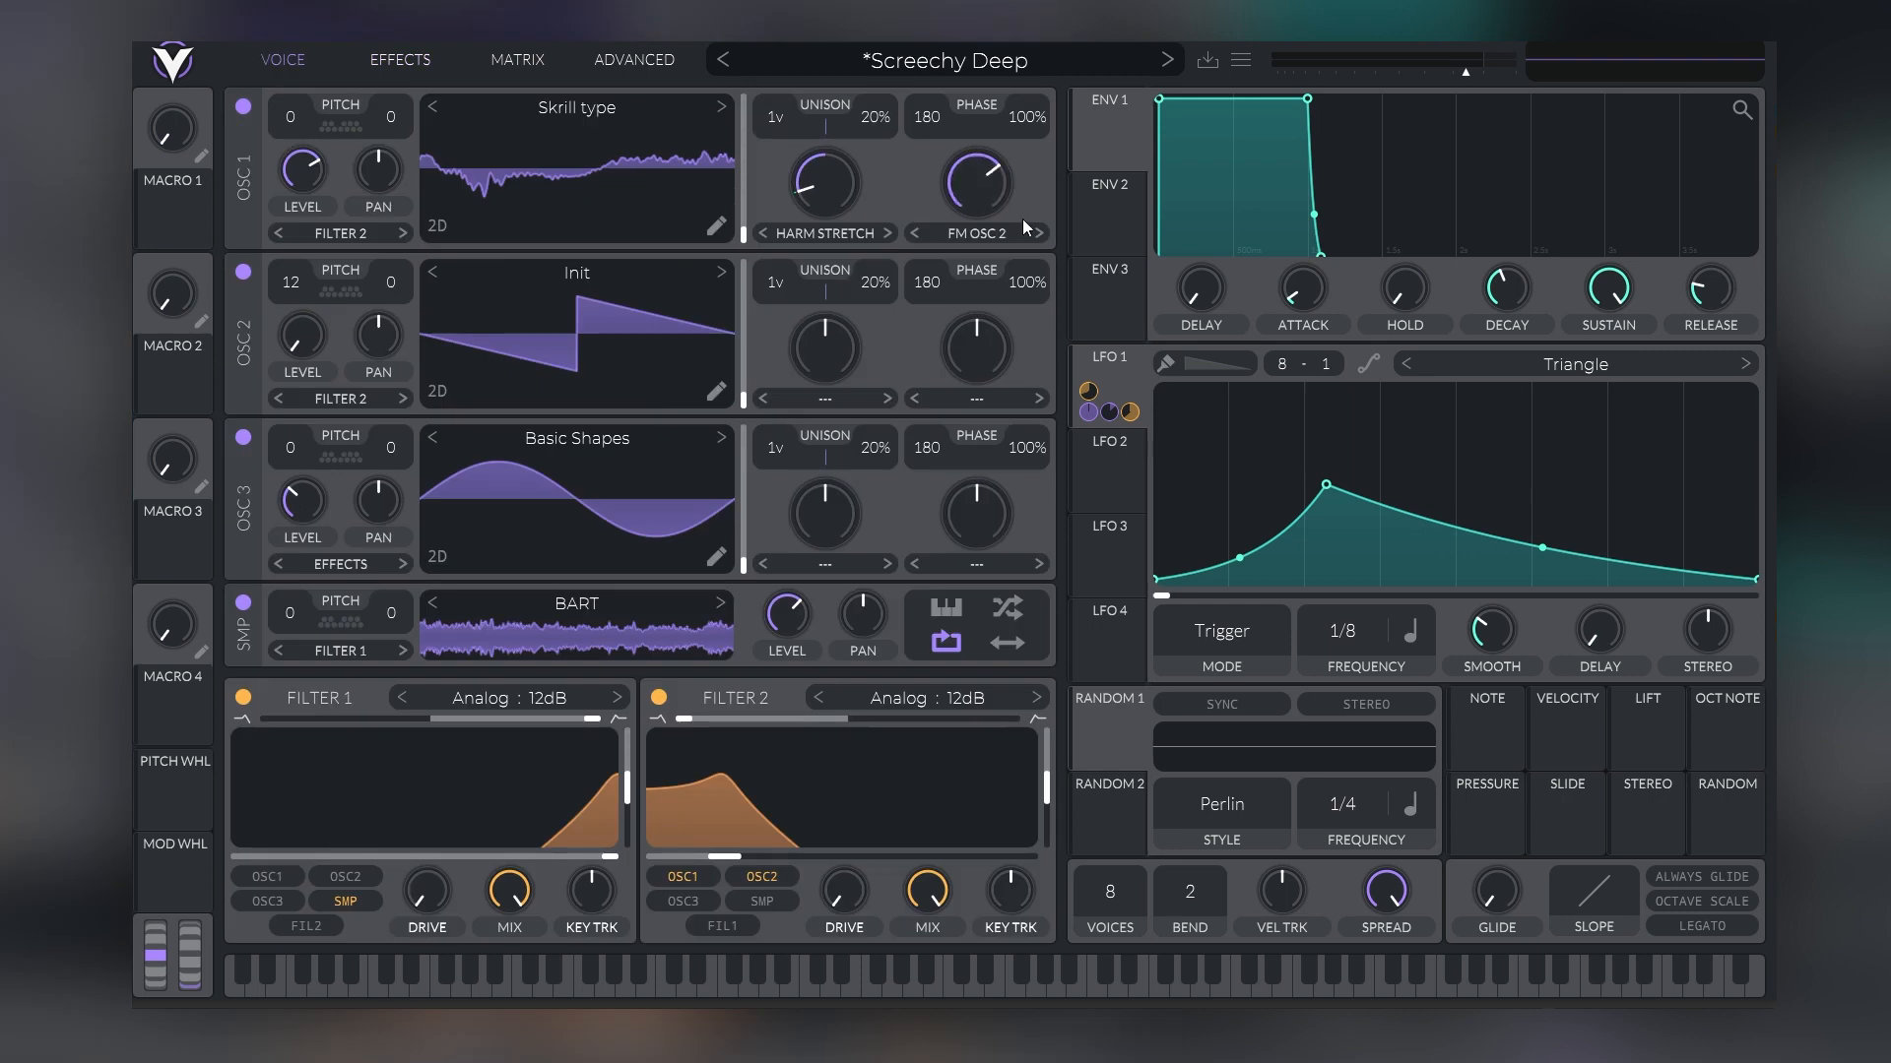
Raise Oscillator 1's FM Osc 2 and Harm Stretch amounts slightly, and audition Oscillator 2's transpose, leaving it at 12
{"action": "mouse_move", "coordinate": [991, 175]}
{"action": "left_mouse_down"}
{"action": "mouse_move", "coordinate": [979, 214]}
{"action": "mouse_move", "coordinate": [995, 189]}
{"action": "left_mouse_up"}
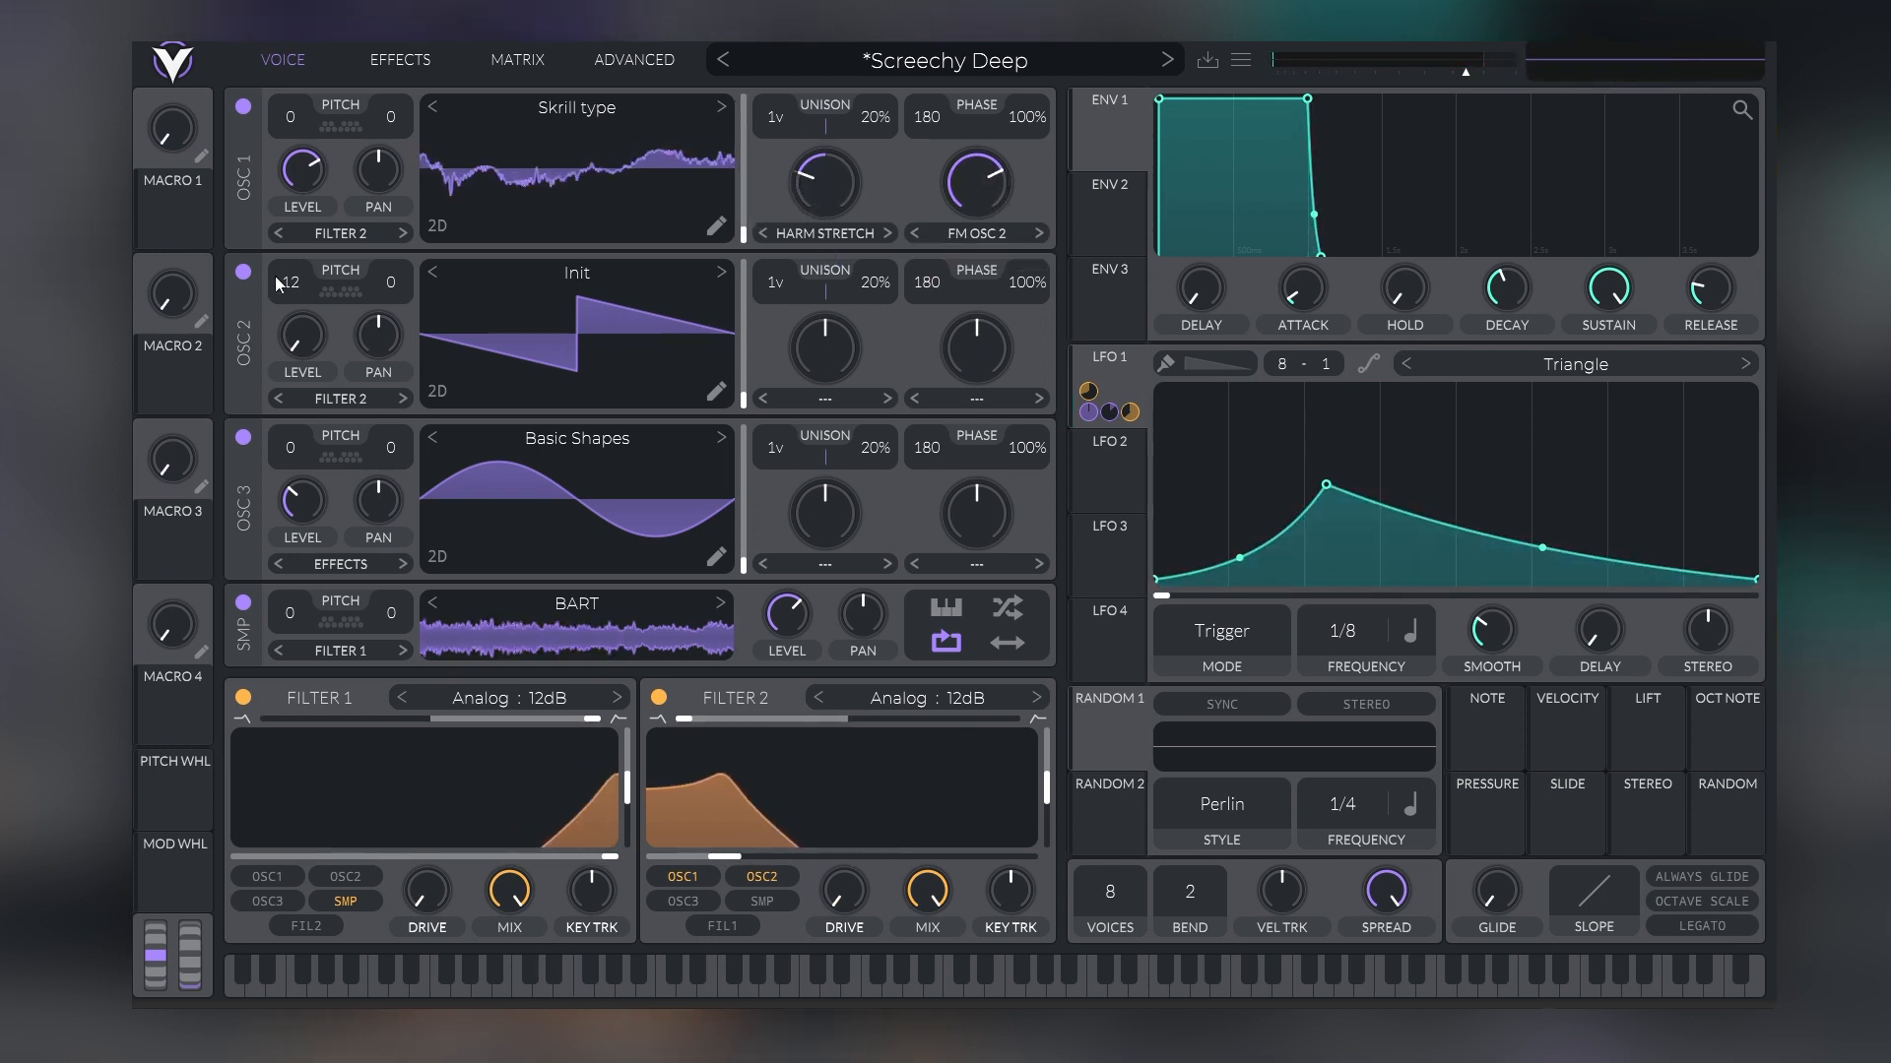
{"action": "mouse_move", "coordinate": [293, 285]}
{"action": "left_mouse_down"}
{"action": "mouse_move", "coordinate": [327, 210]}
{"action": "mouse_move", "coordinate": [305, 341]}
{"action": "mouse_move", "coordinate": [306, 311]}
{"action": "left_mouse_up"}
Review the Chorus, Distortion and Reverb chain, and compare the full patch with Filter 2 off and on
{"action": "left_click", "coordinate": [414, 65]}
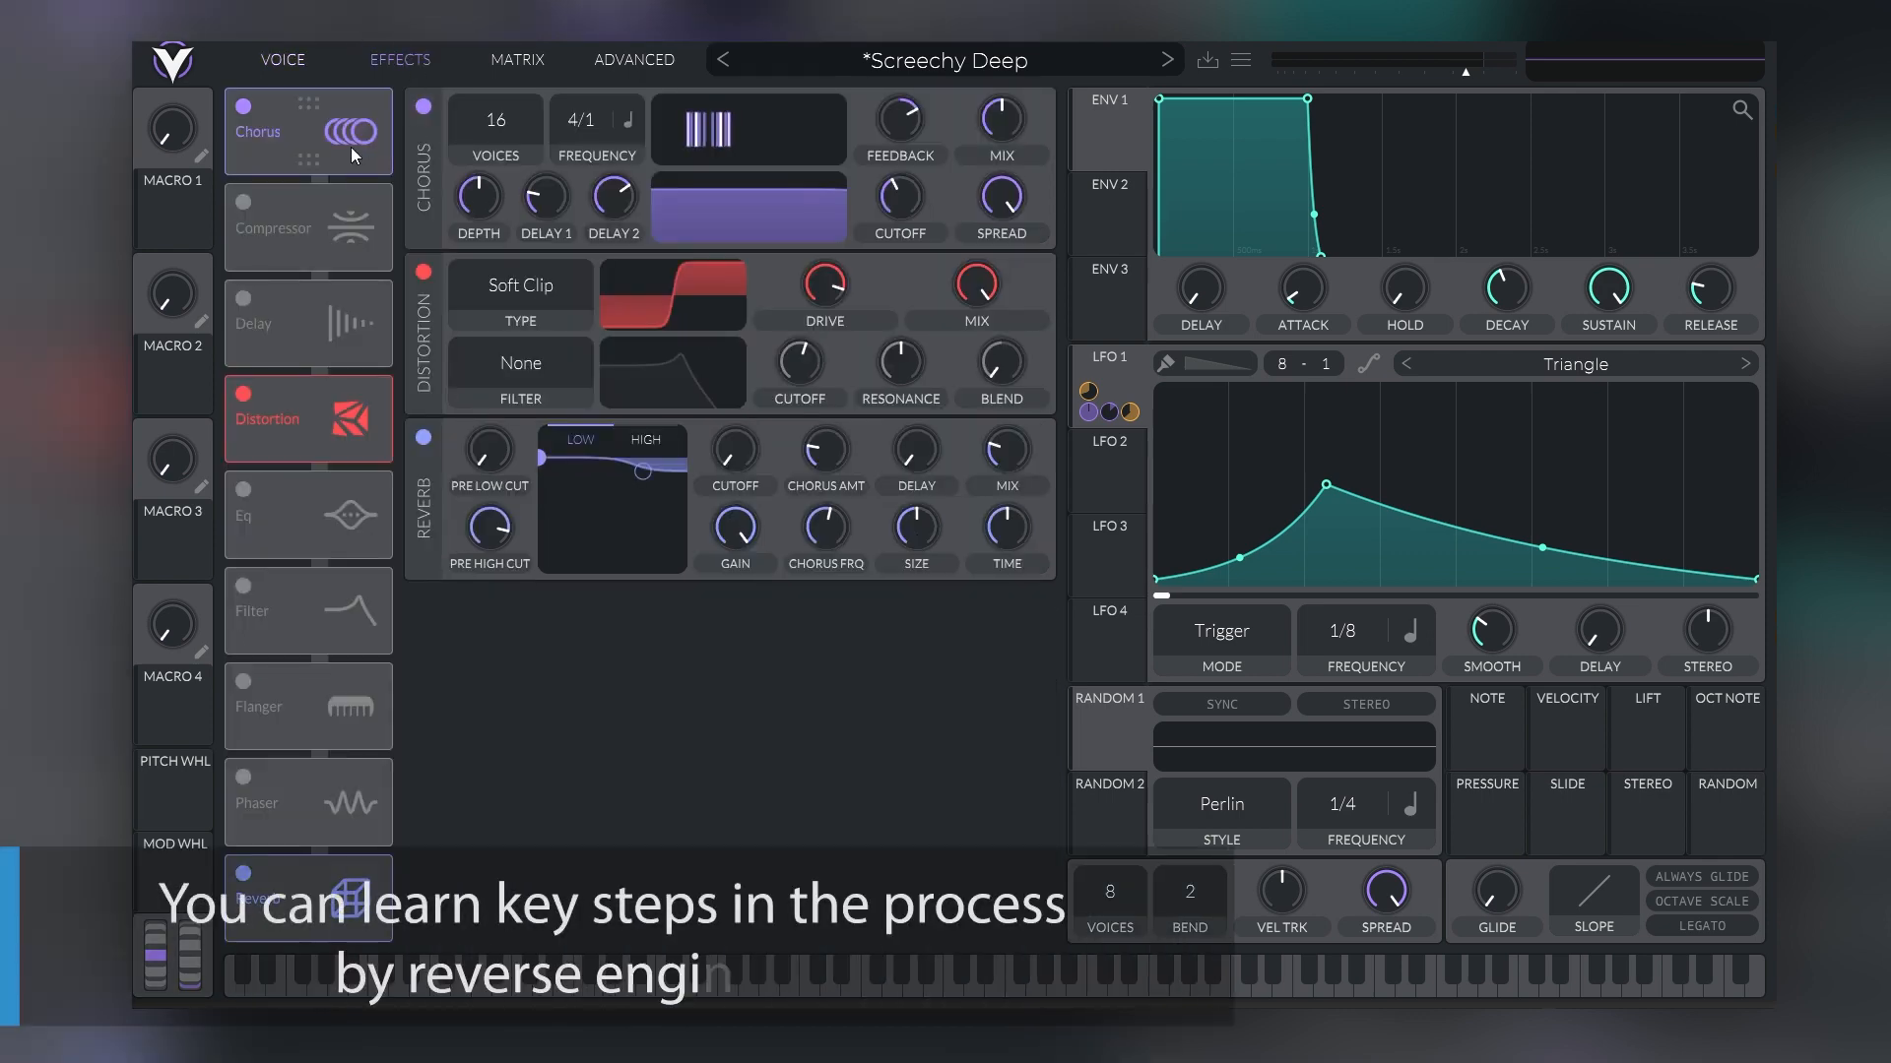
{"action": "left_click", "coordinate": [295, 63]}
{"action": "left_click", "coordinate": [388, 59]}
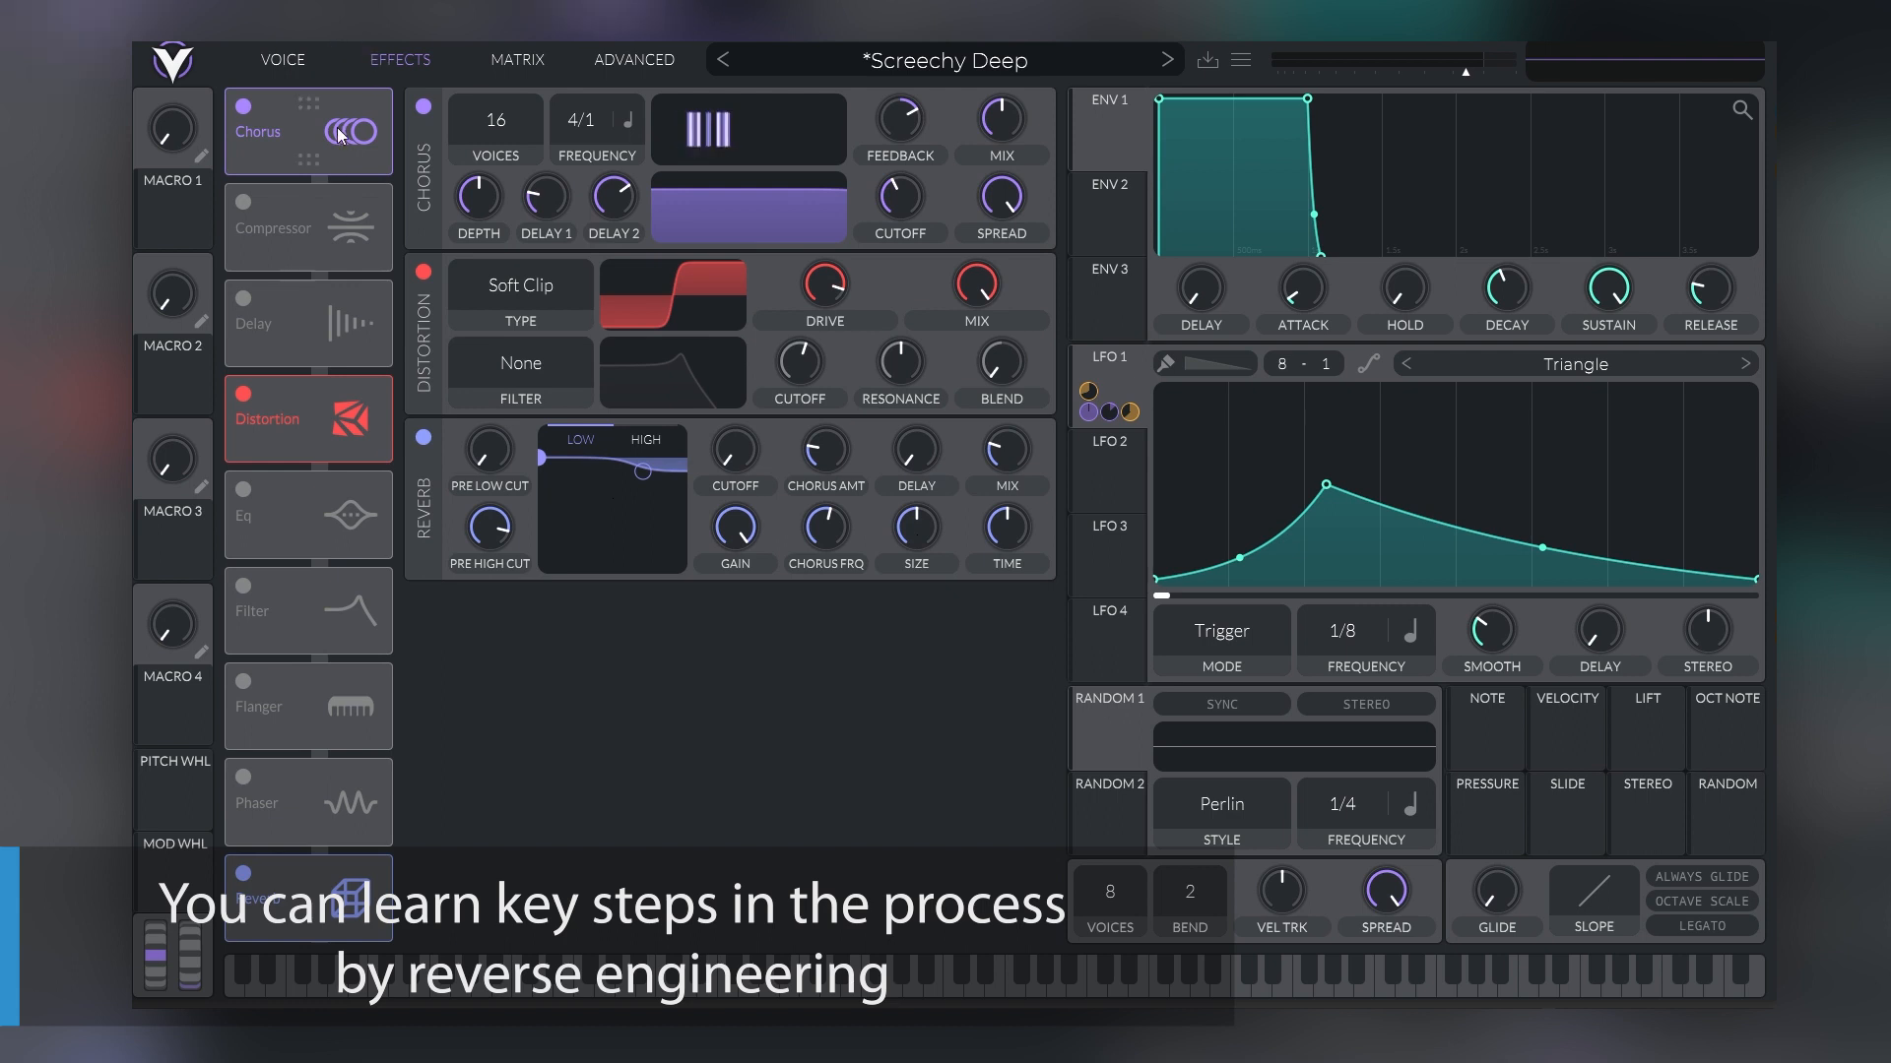
{"action": "left_click", "coordinate": [295, 61]}
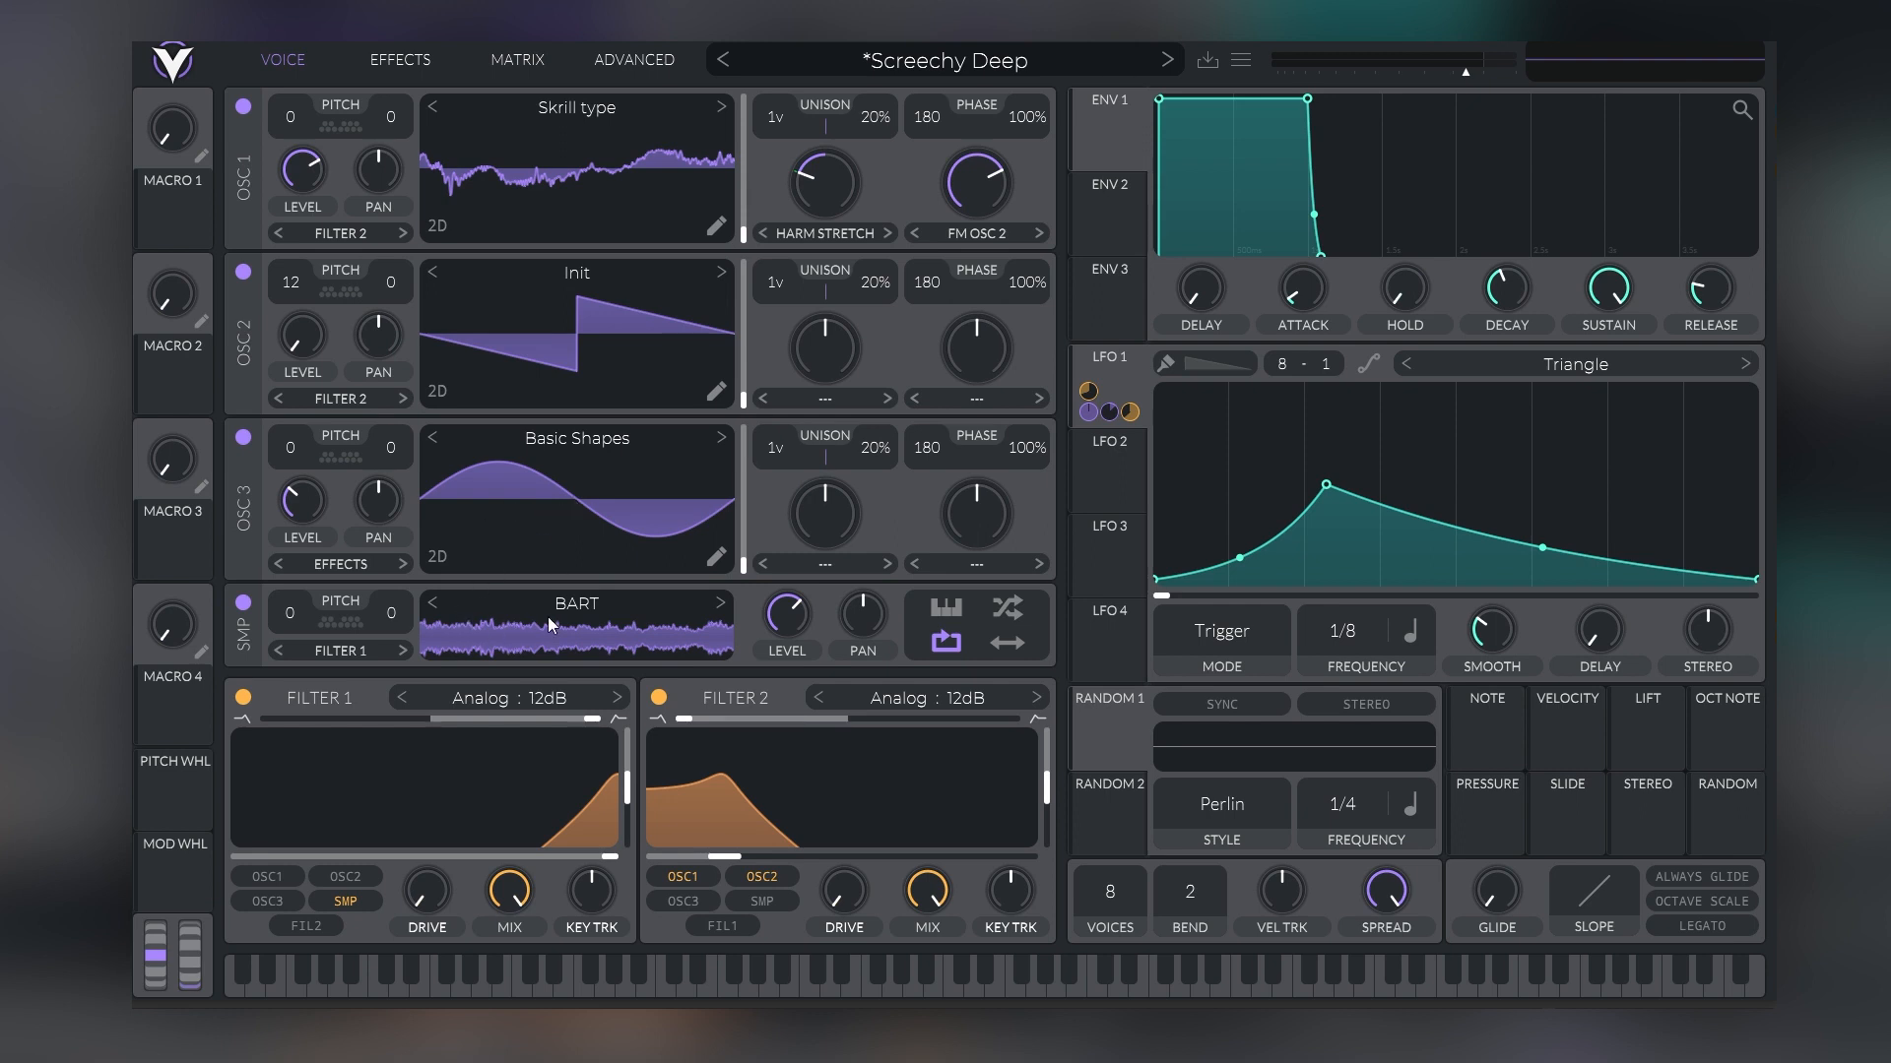
{"action": "left_click", "coordinate": [660, 697]}
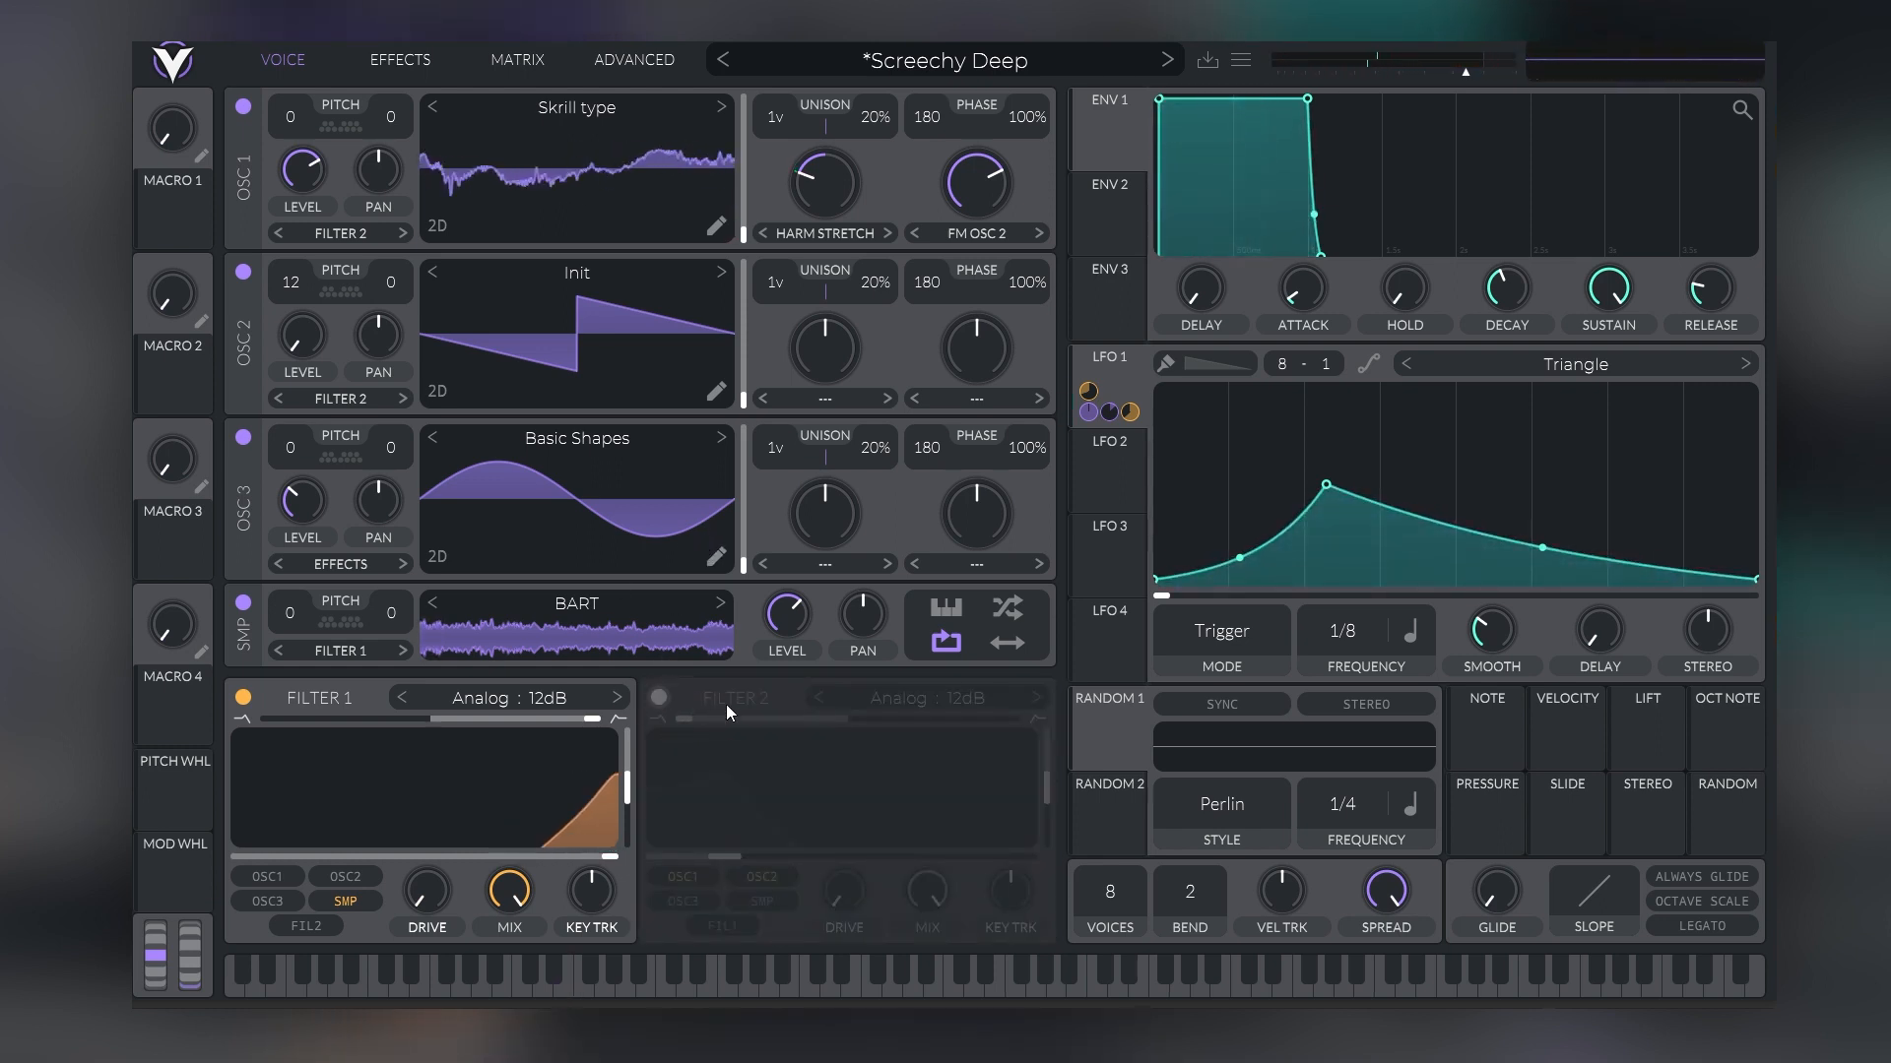
{"action": "left_click", "coordinate": [659, 697]}
Remove the LFO 1 modulation from Filter 2's cutoff and nudge the cutoff up slightly
{"action": "mouse_move", "coordinate": [844, 833]}
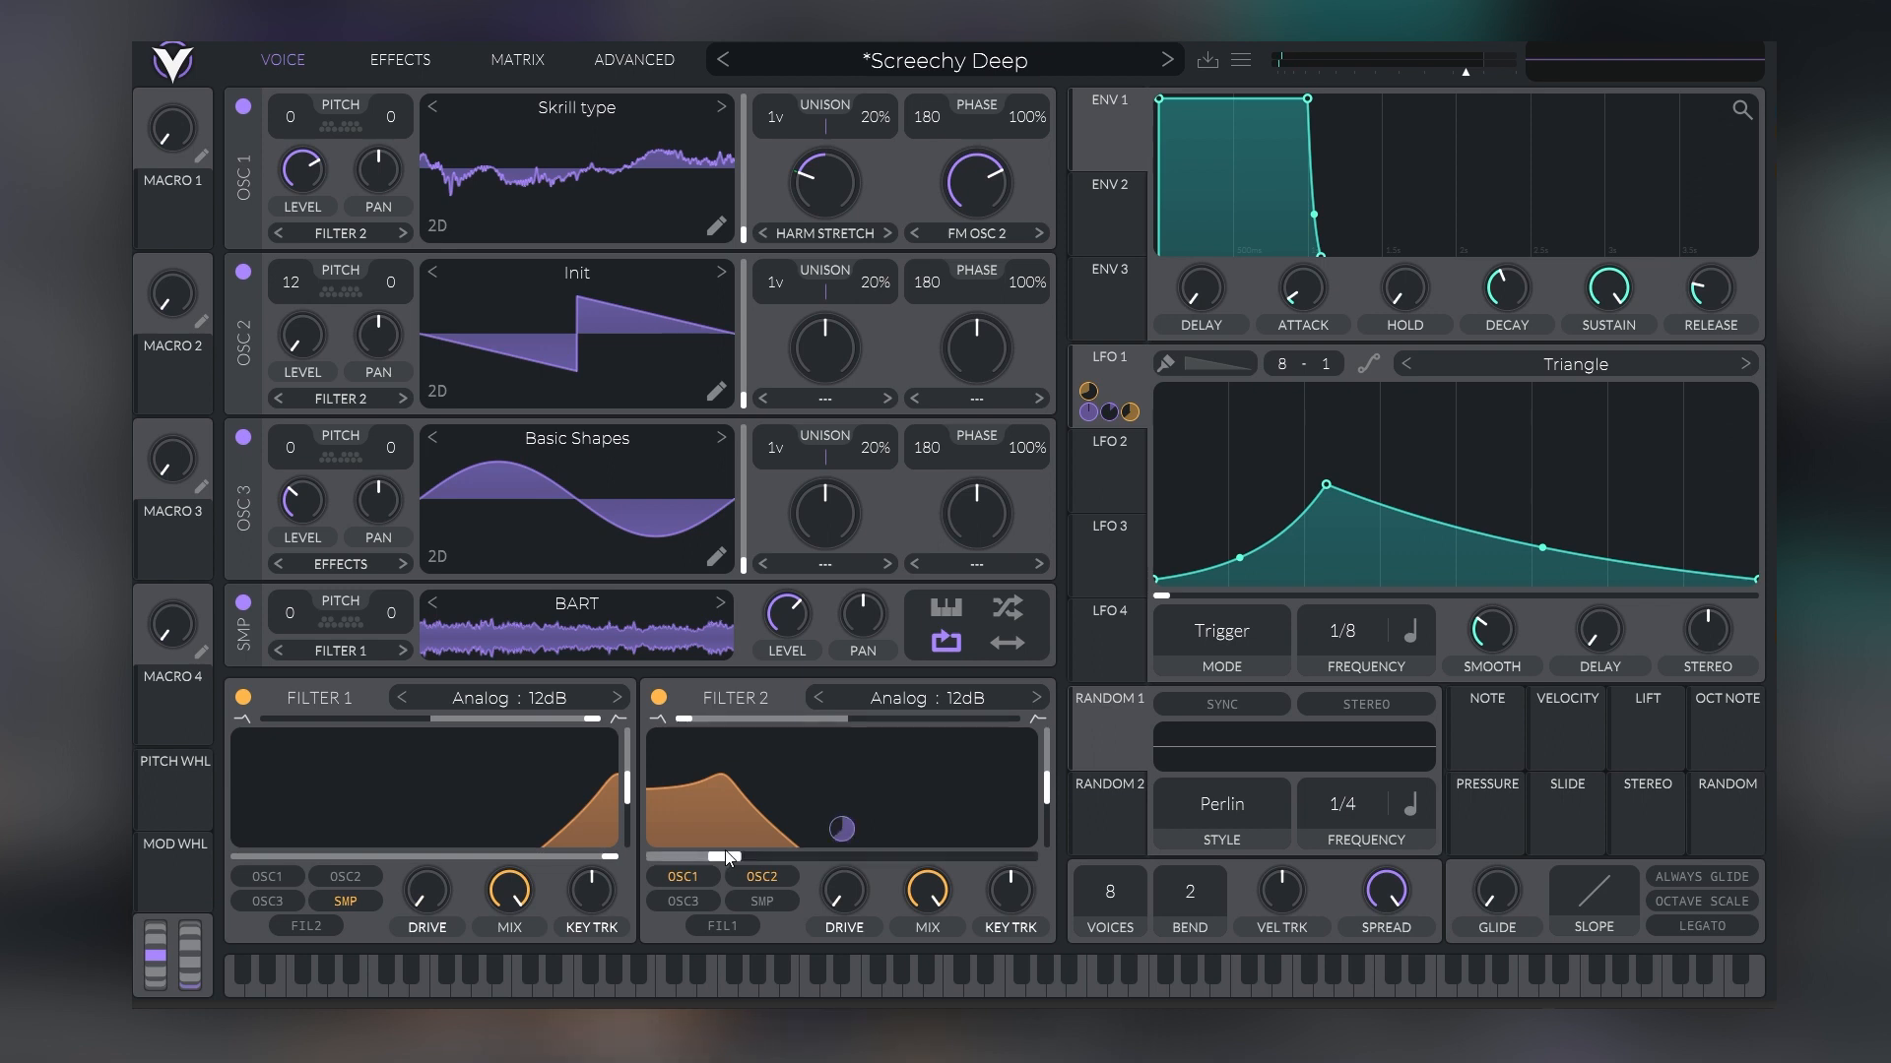
{"action": "double_click", "coordinate": [839, 832]}
{"action": "mouse_move", "coordinate": [736, 859]}
{"action": "left_mouse_down"}
{"action": "mouse_move", "coordinate": [828, 857]}
{"action": "mouse_move", "coordinate": [715, 853]}
{"action": "mouse_move", "coordinate": [896, 855]}
{"action": "mouse_move", "coordinate": [745, 863]}
{"action": "mouse_move", "coordinate": [782, 845]}
{"action": "mouse_move", "coordinate": [740, 847]}
{"action": "left_mouse_up"}
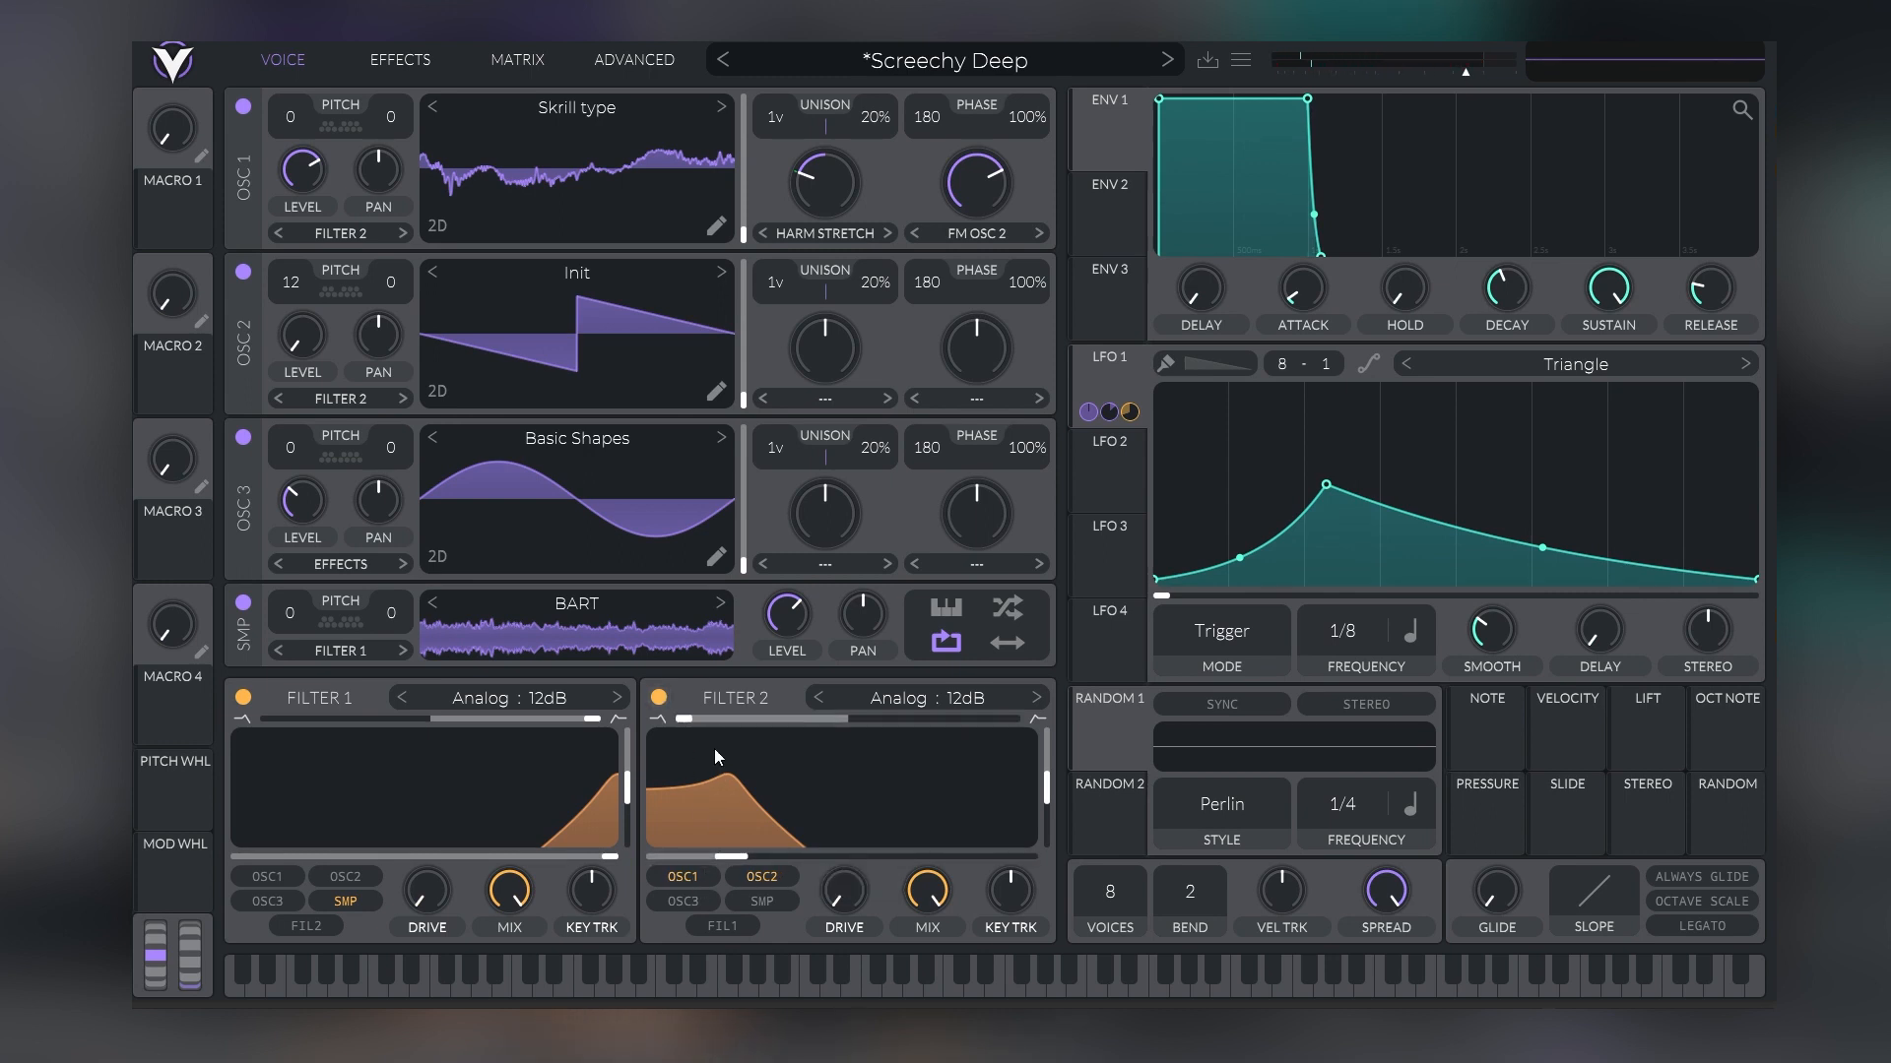
Mute Filter 1, the sampler and Oscillator 3 to compare Filter 2 off, on and at a higher cutoff, and re-enable the muted sections
{"action": "left_click", "coordinate": [244, 697]}
{"action": "left_click", "coordinate": [244, 602]}
{"action": "left_click", "coordinate": [243, 437]}
{"action": "left_click", "coordinate": [659, 699]}
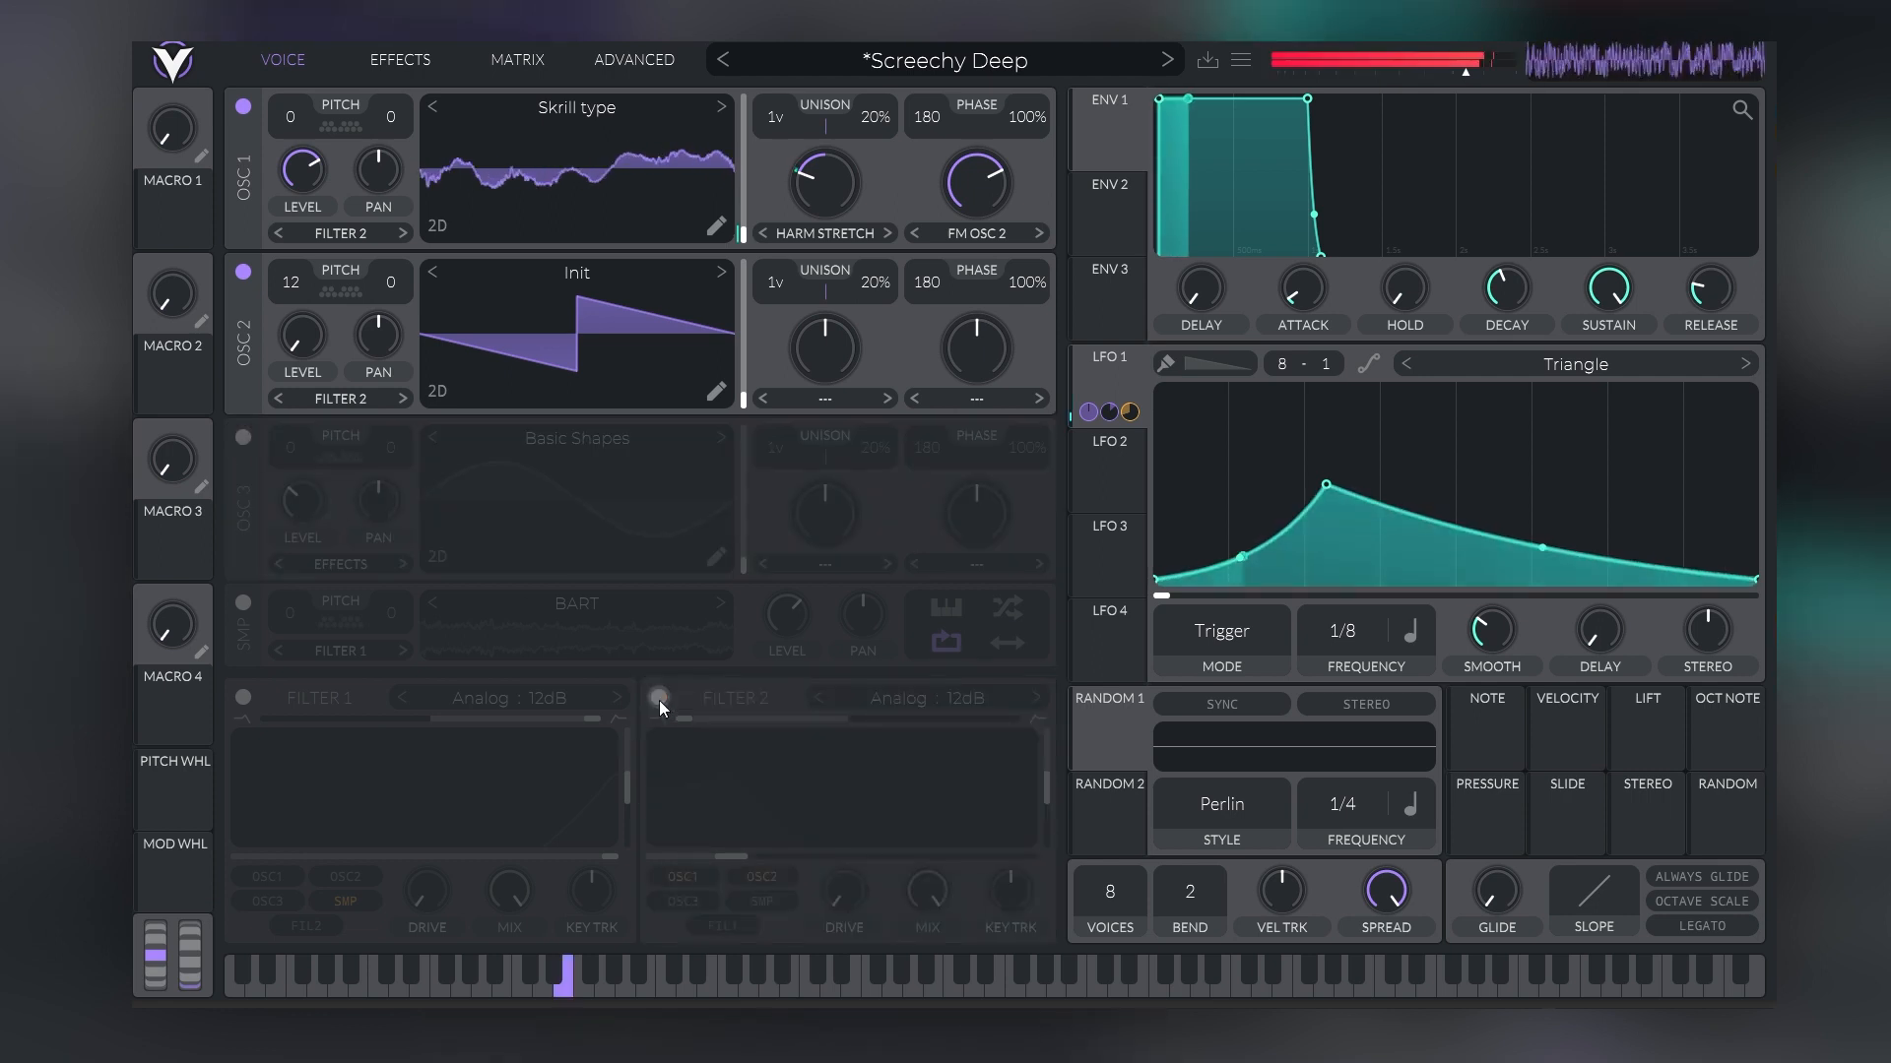
{"action": "left_click", "coordinate": [659, 699]}
{"action": "left_click_drag", "start_coordinate": [749, 860], "coordinate": [825, 857]}
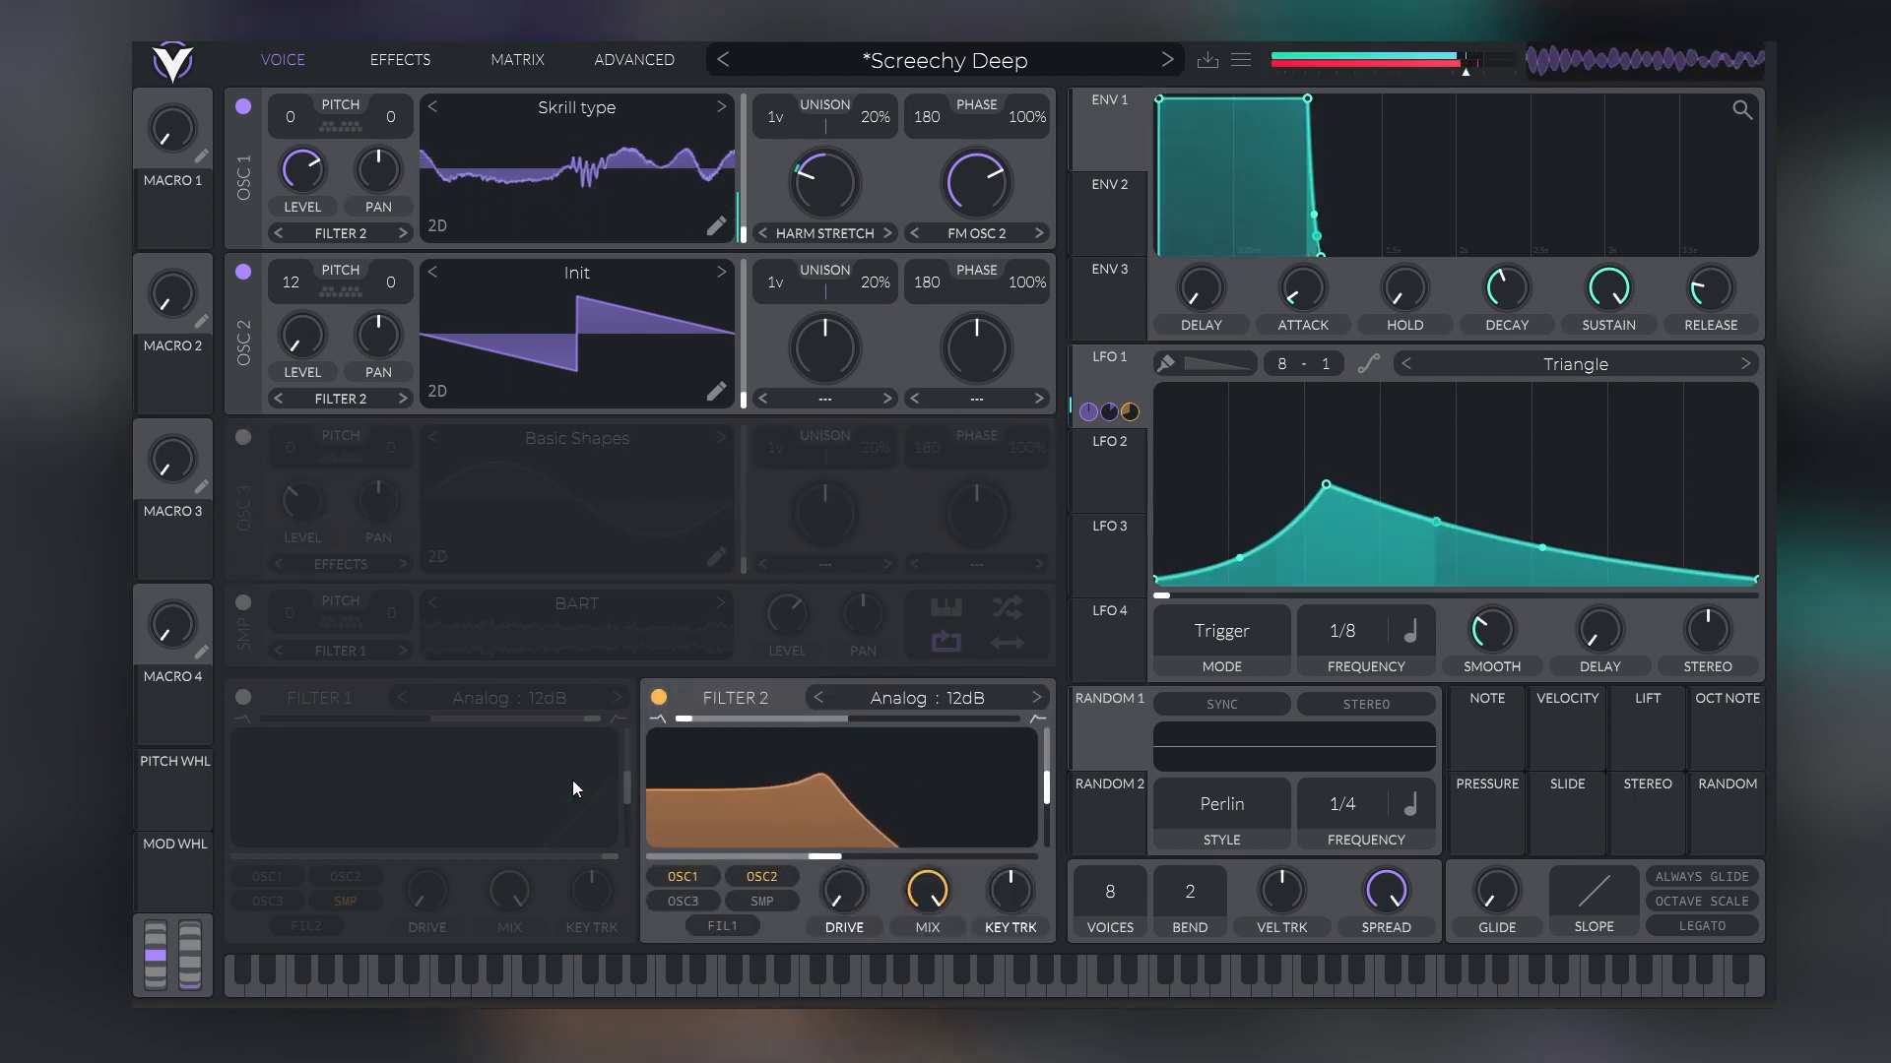
{"action": "left_click", "coordinate": [243, 695]}
{"action": "left_click", "coordinate": [242, 437]}
{"action": "left_click", "coordinate": [243, 603]}
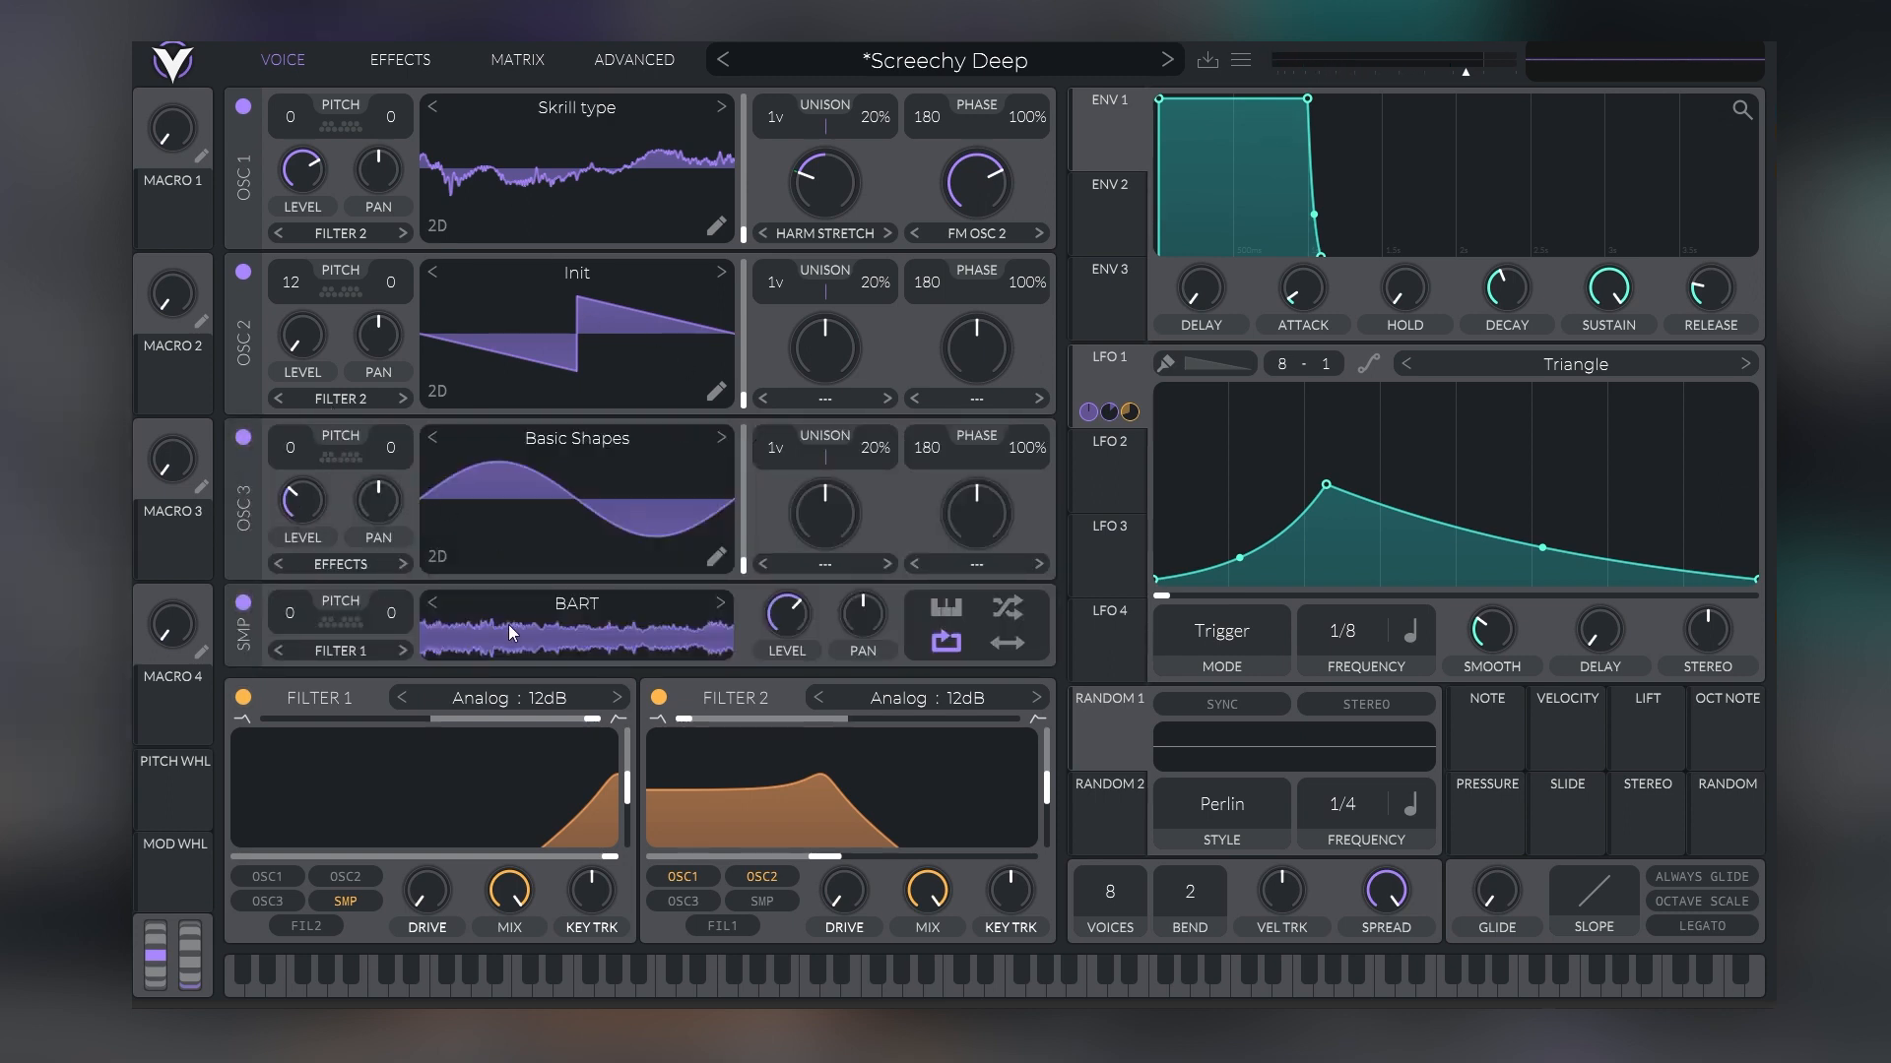
Lower Filter 2's cutoff with LFO 1 reassigned to modulate it, and look over the effects chain
{"action": "left_click_drag", "start_coordinate": [832, 860], "coordinate": [737, 854]}
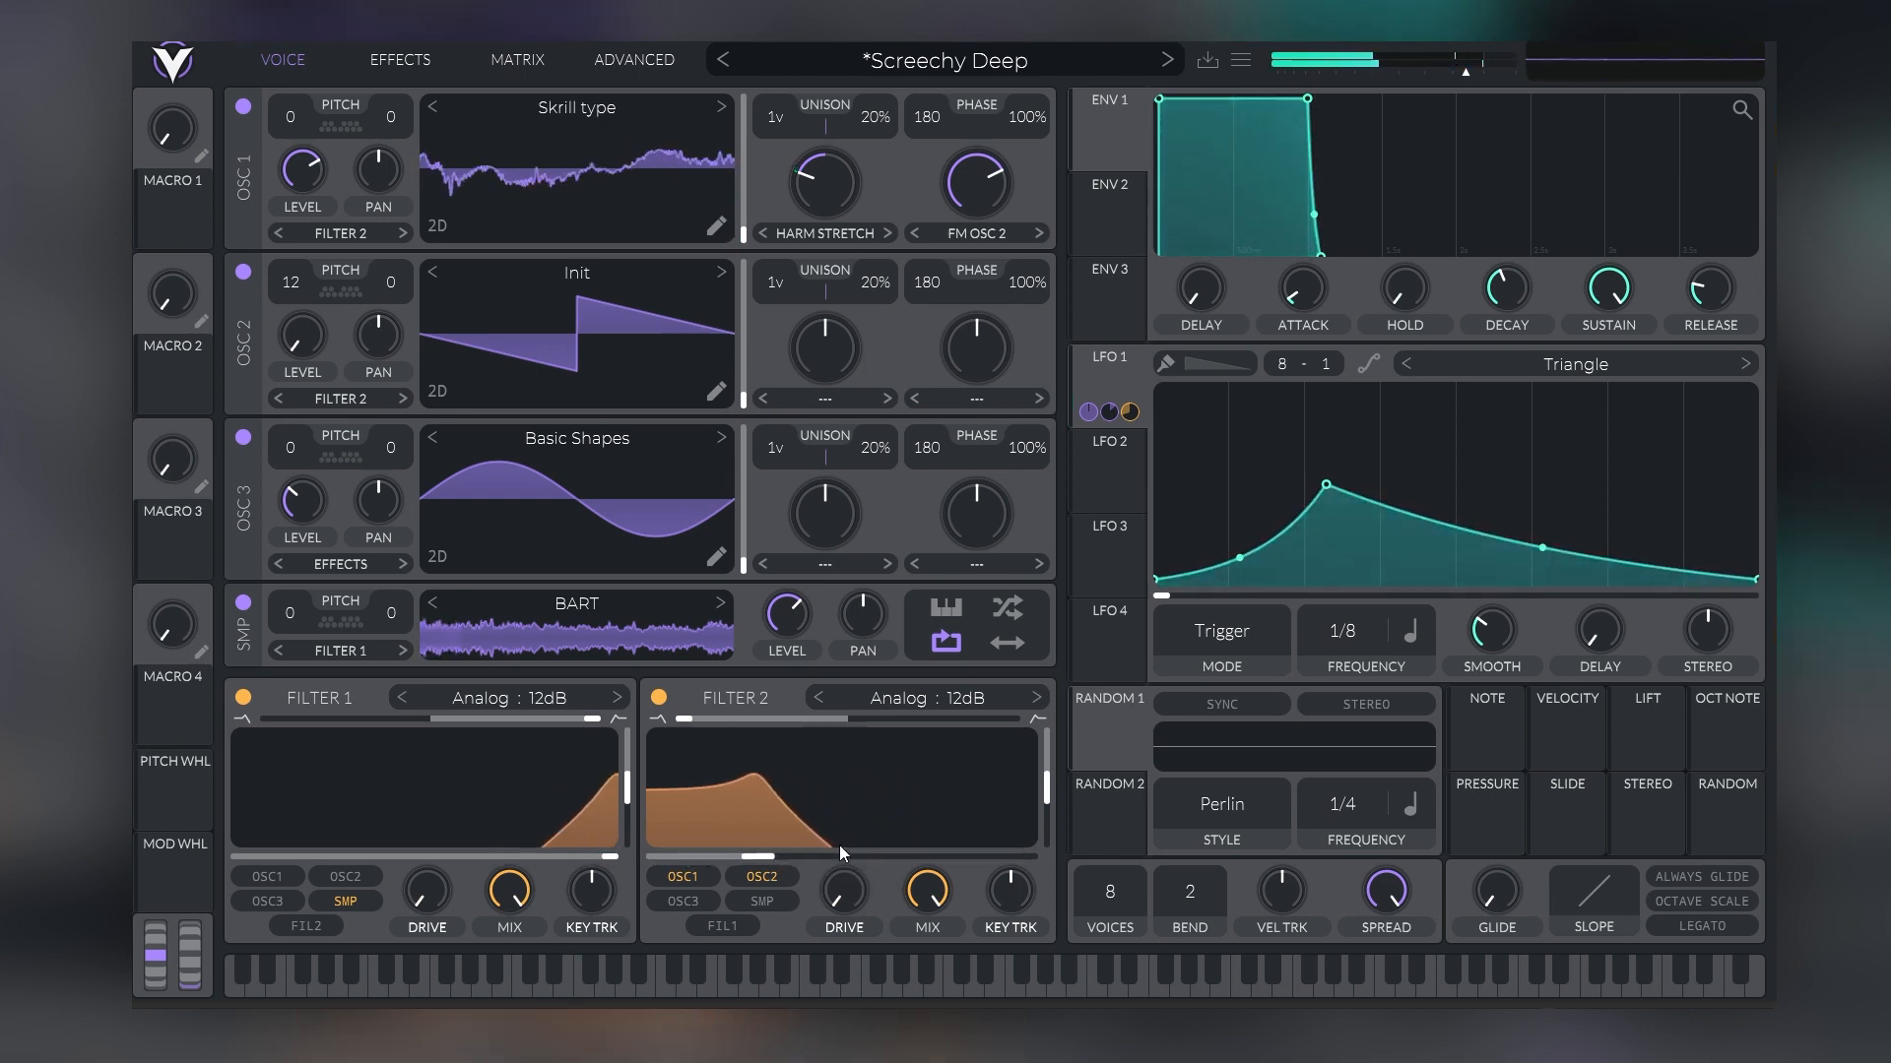
{"action": "left_click_drag", "start_coordinate": [1101, 378], "coordinate": [731, 860]}
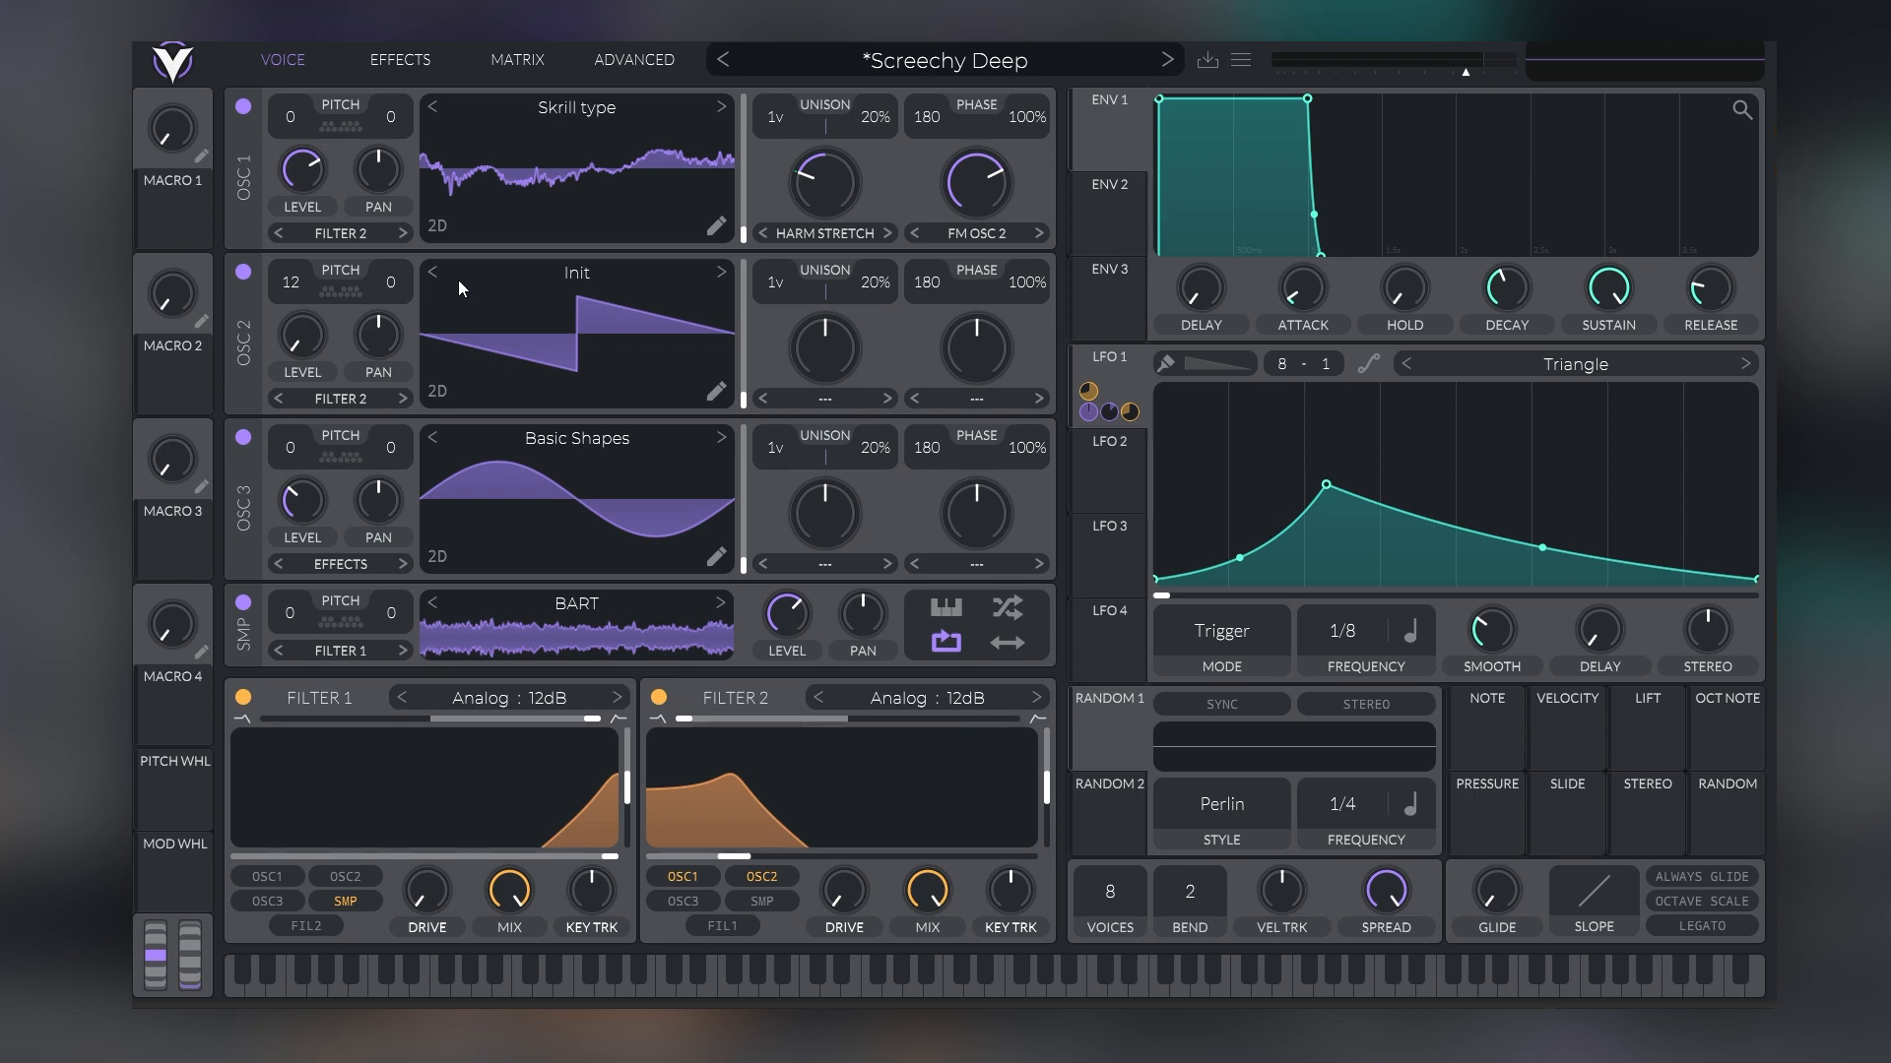
{"action": "left_click", "coordinate": [400, 59]}
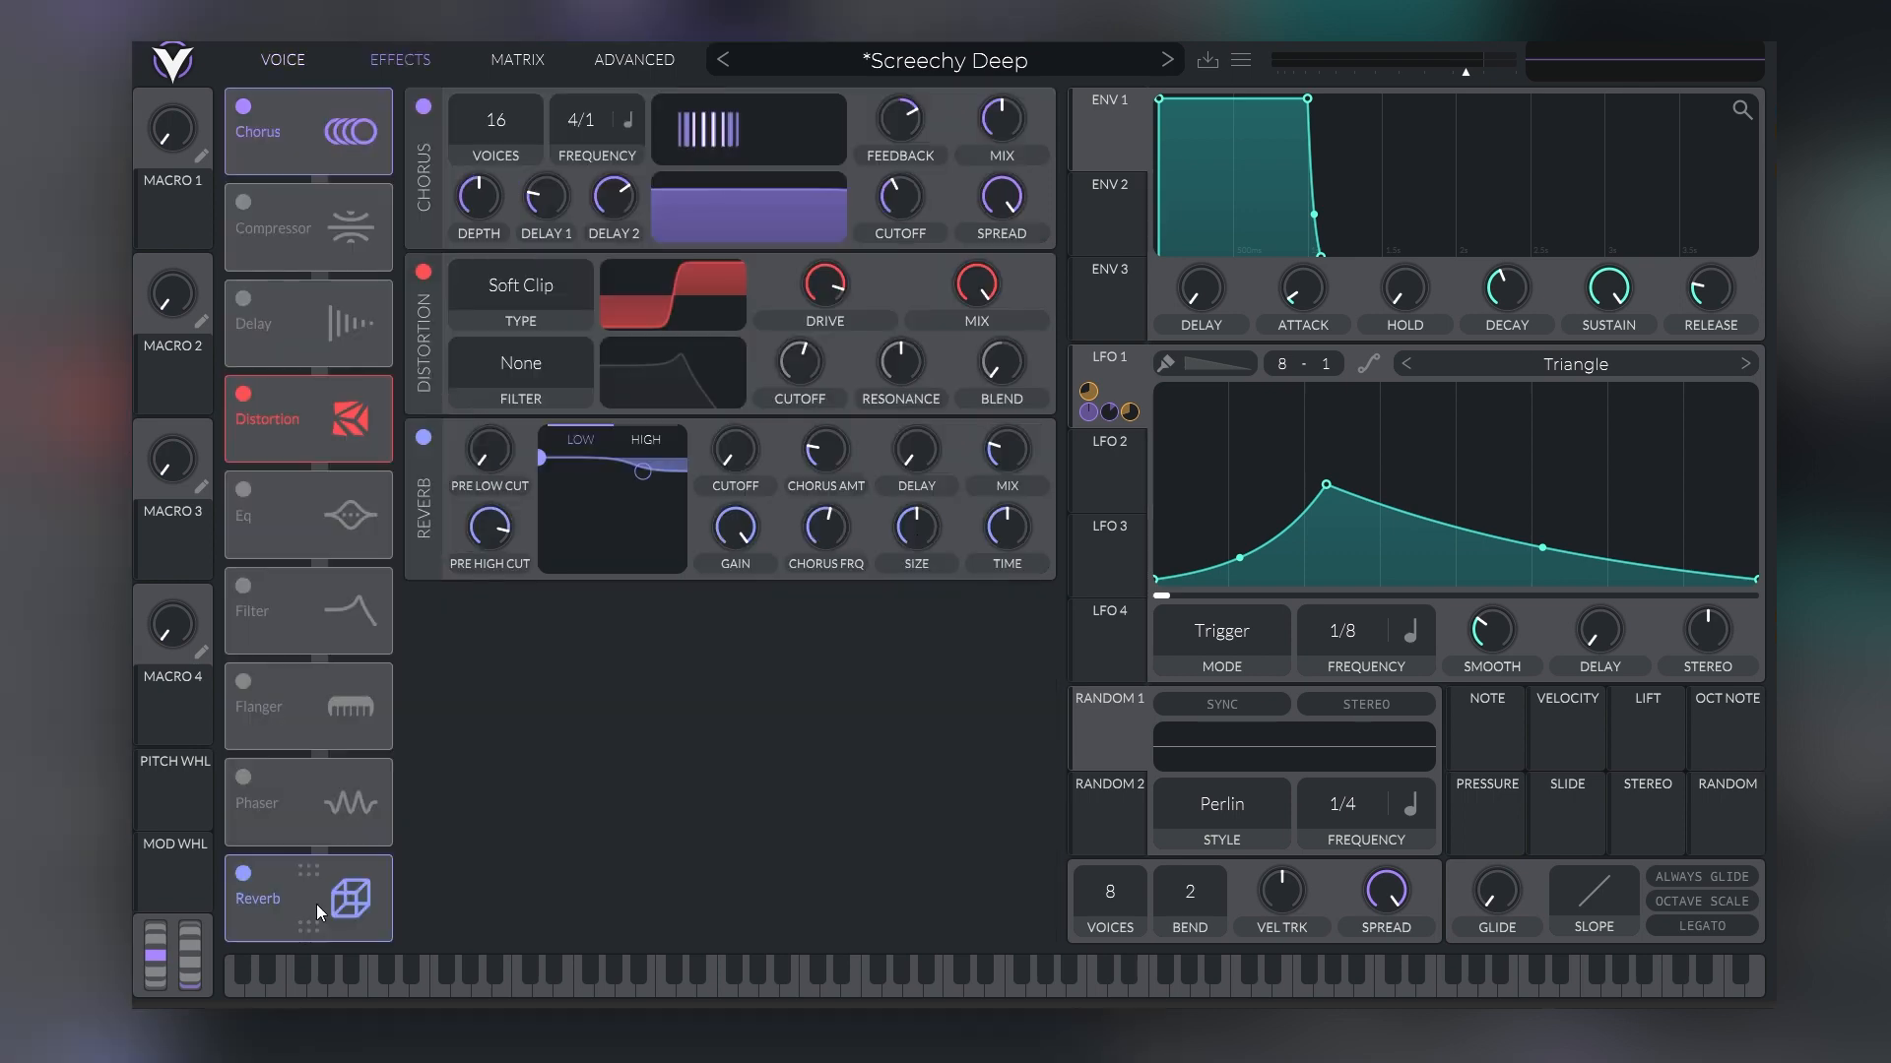
{"action": "left_click", "coordinate": [284, 61]}
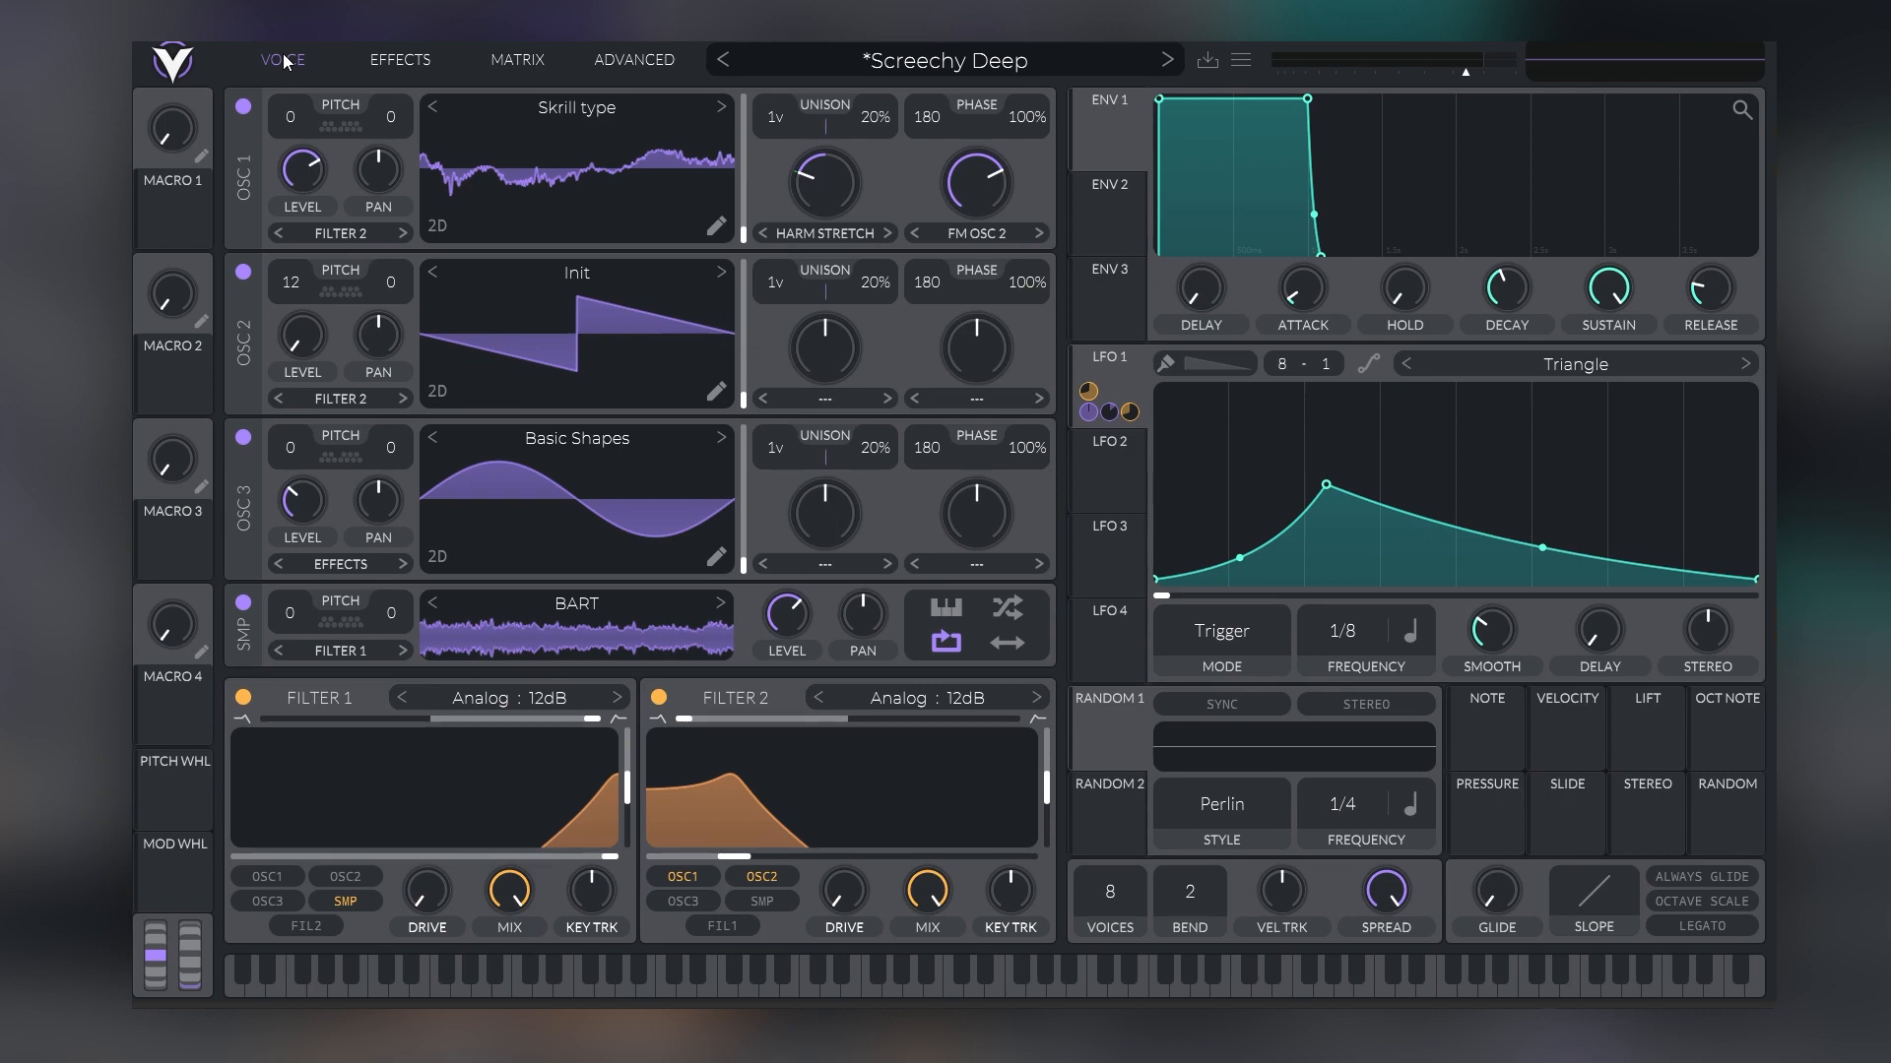
Load the Perez bass preset from the User folder and return to its voice settings
{"action": "left_click", "coordinate": [813, 54]}
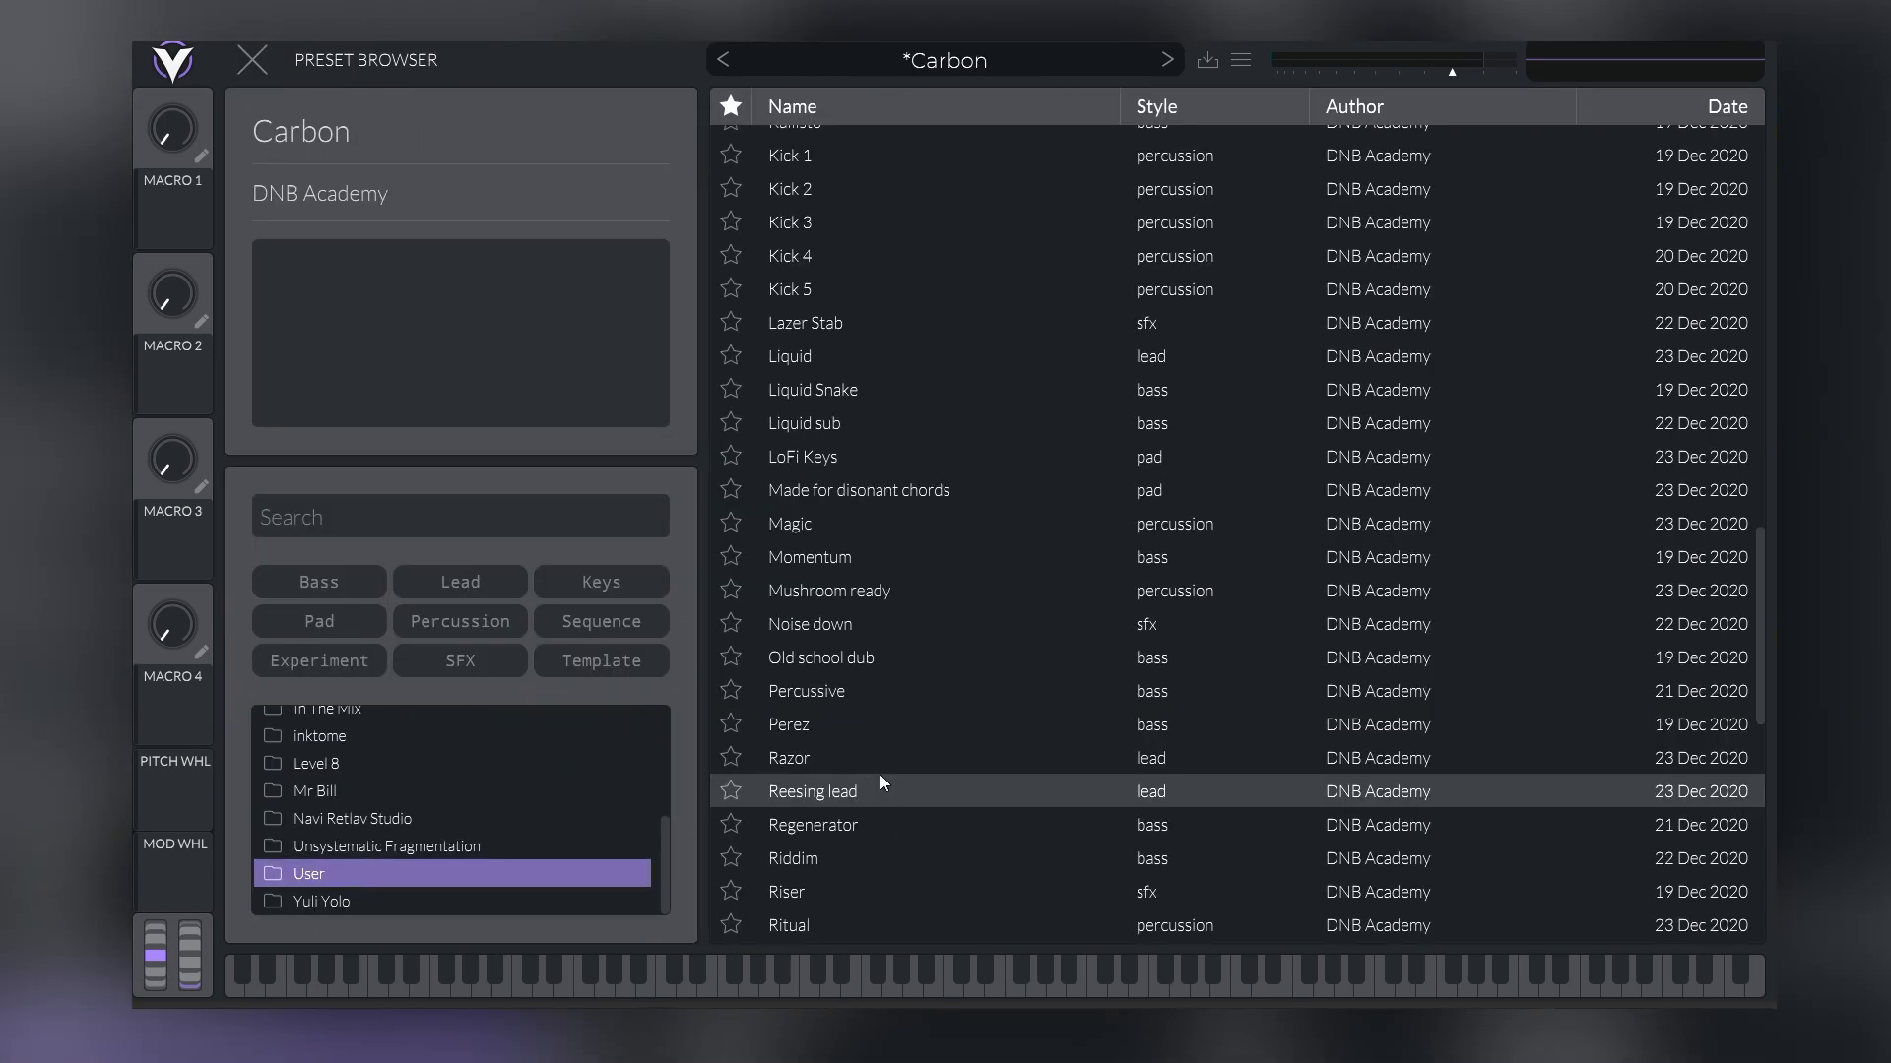
{"action": "scroll", "coordinate": [878, 763], "scroll_direction": "down", "scroll_amount": 3}
{"action": "scroll", "coordinate": [876, 738], "scroll_direction": "up", "scroll_amount": 2}
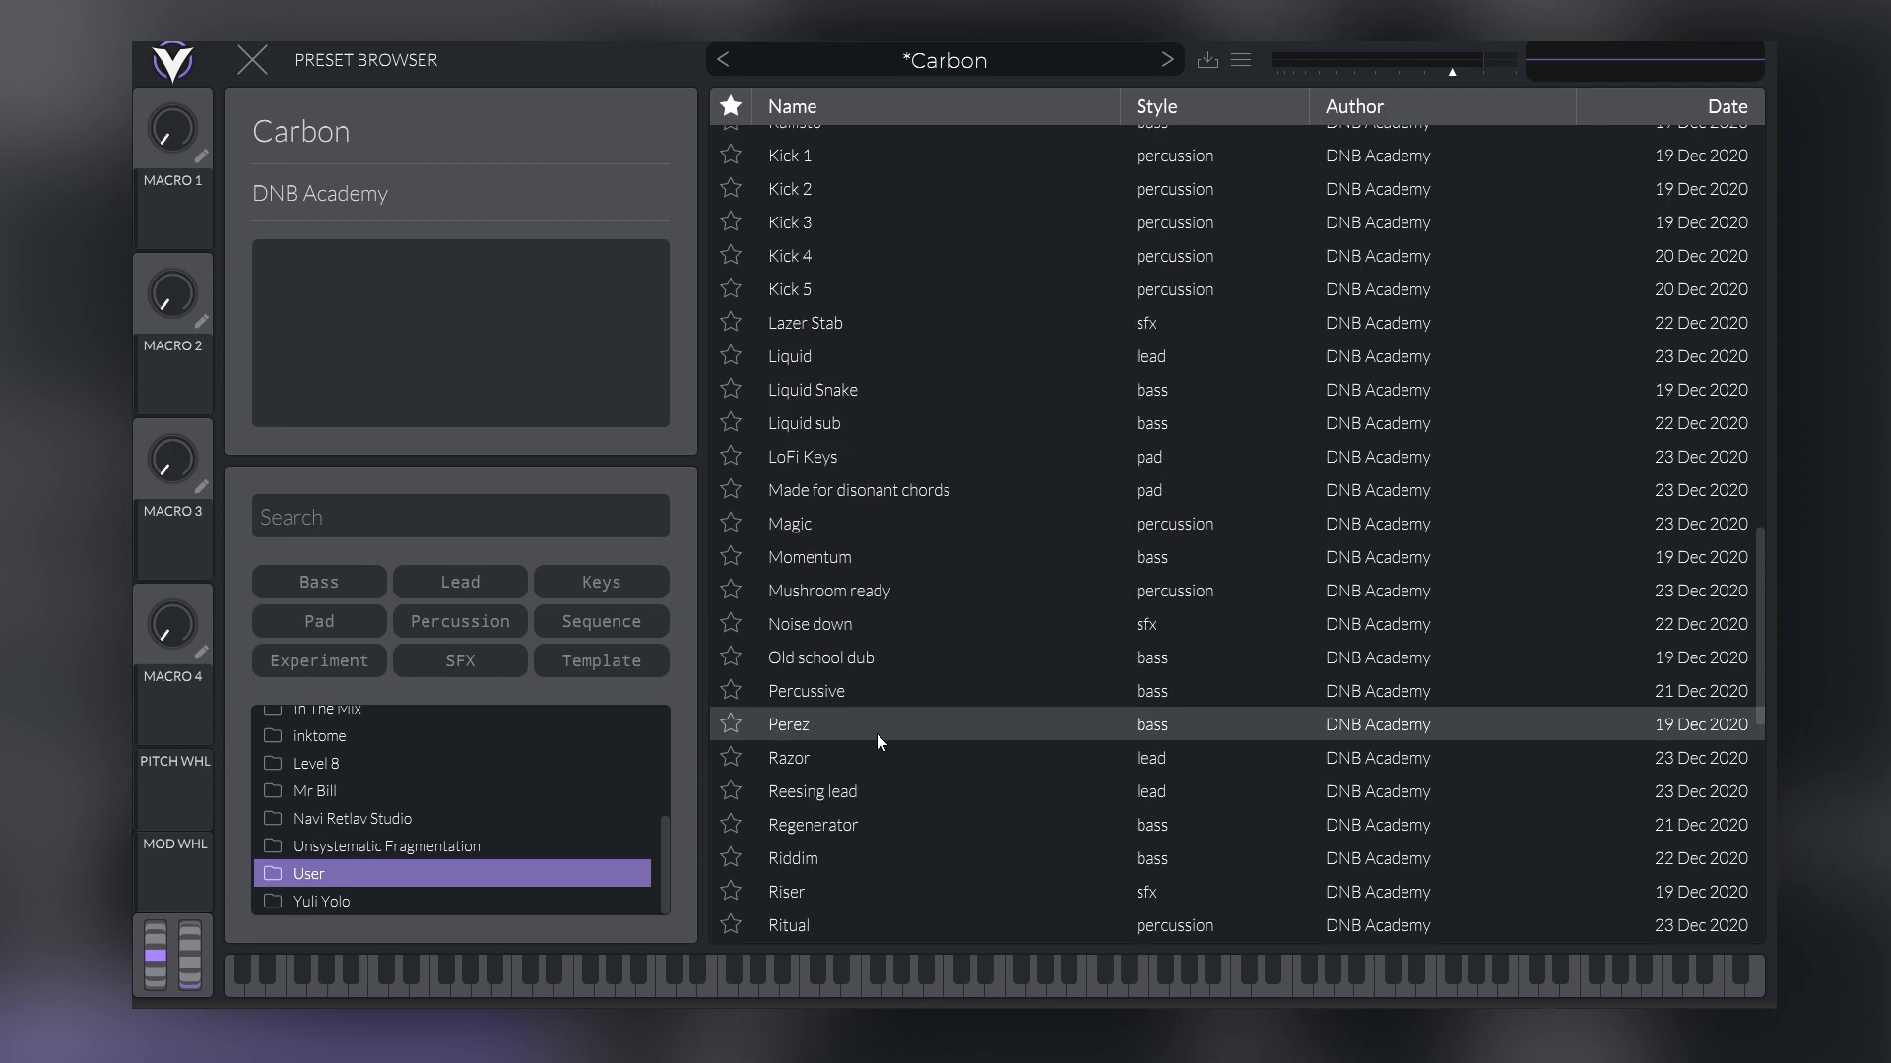
{"action": "left_click", "coordinate": [876, 734]}
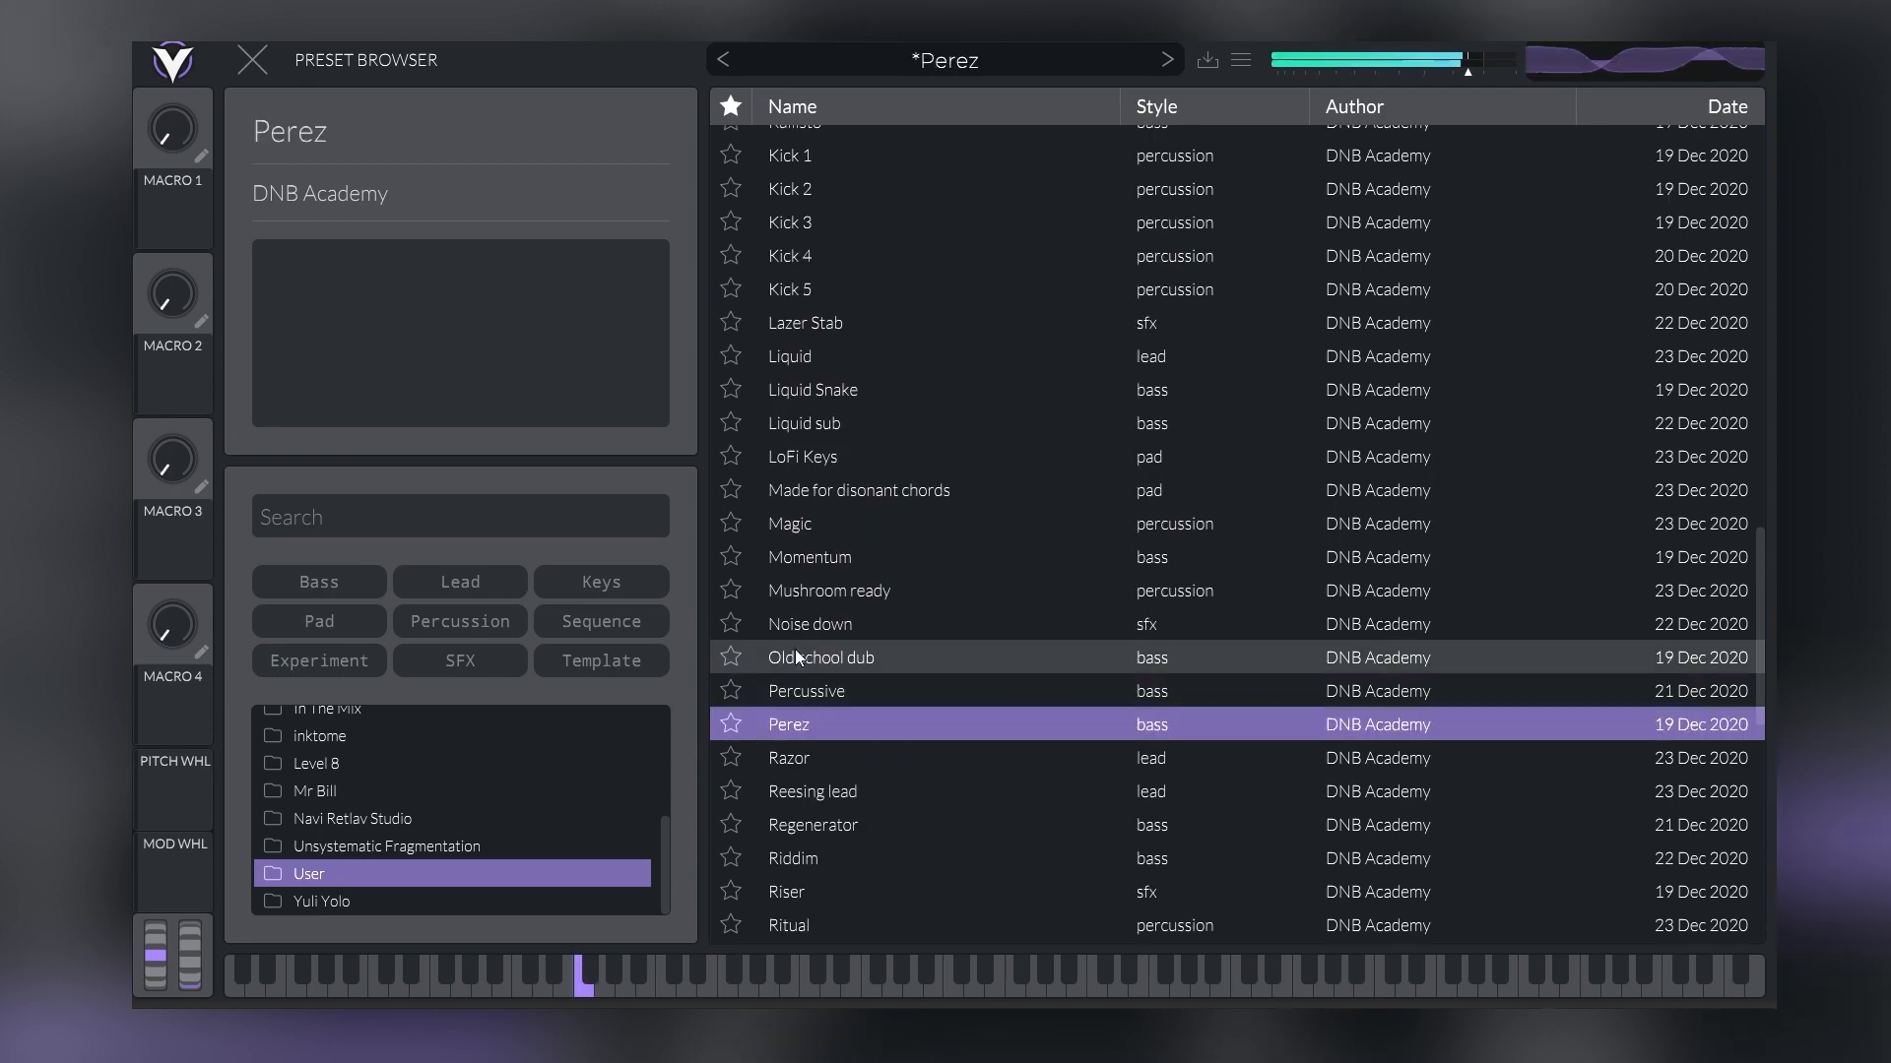
{"action": "left_click", "coordinate": [254, 62]}
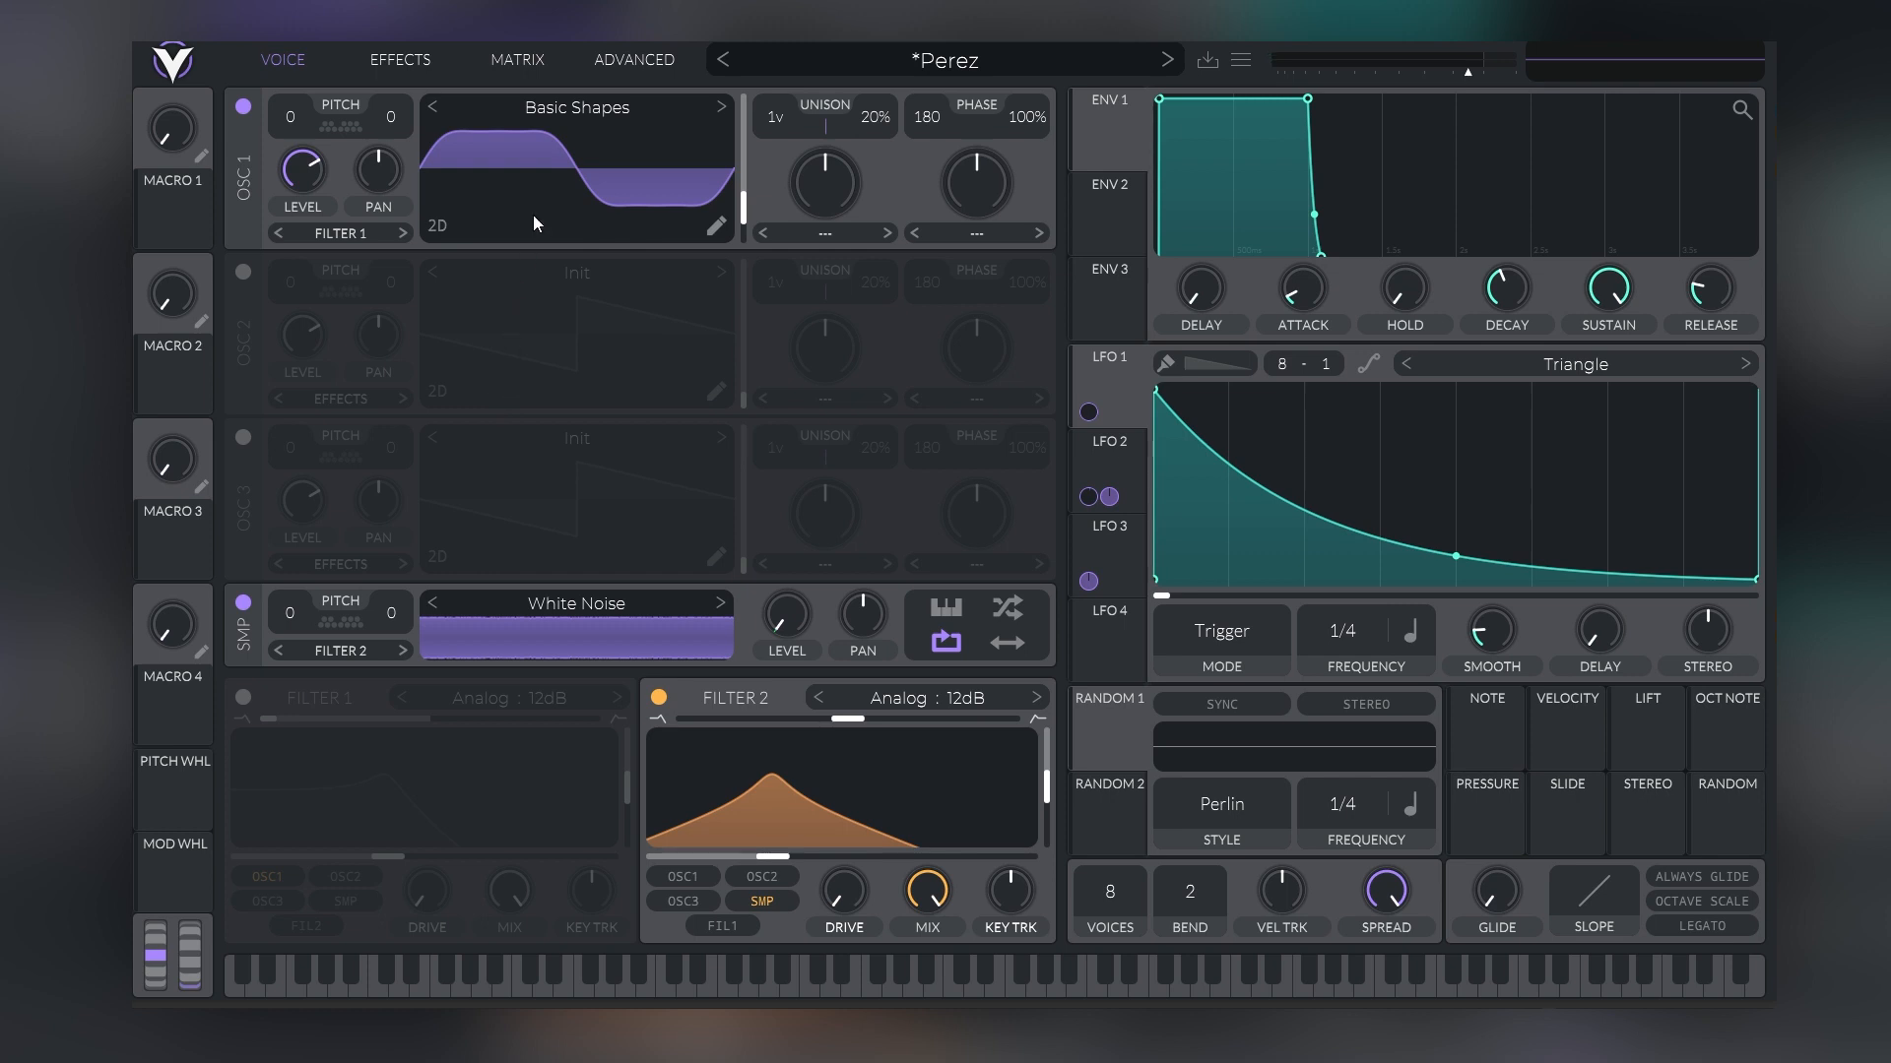
Compare the Perez preset with Oscillator 1 off and on, and review its effects chain
{"action": "left_click", "coordinate": [247, 102]}
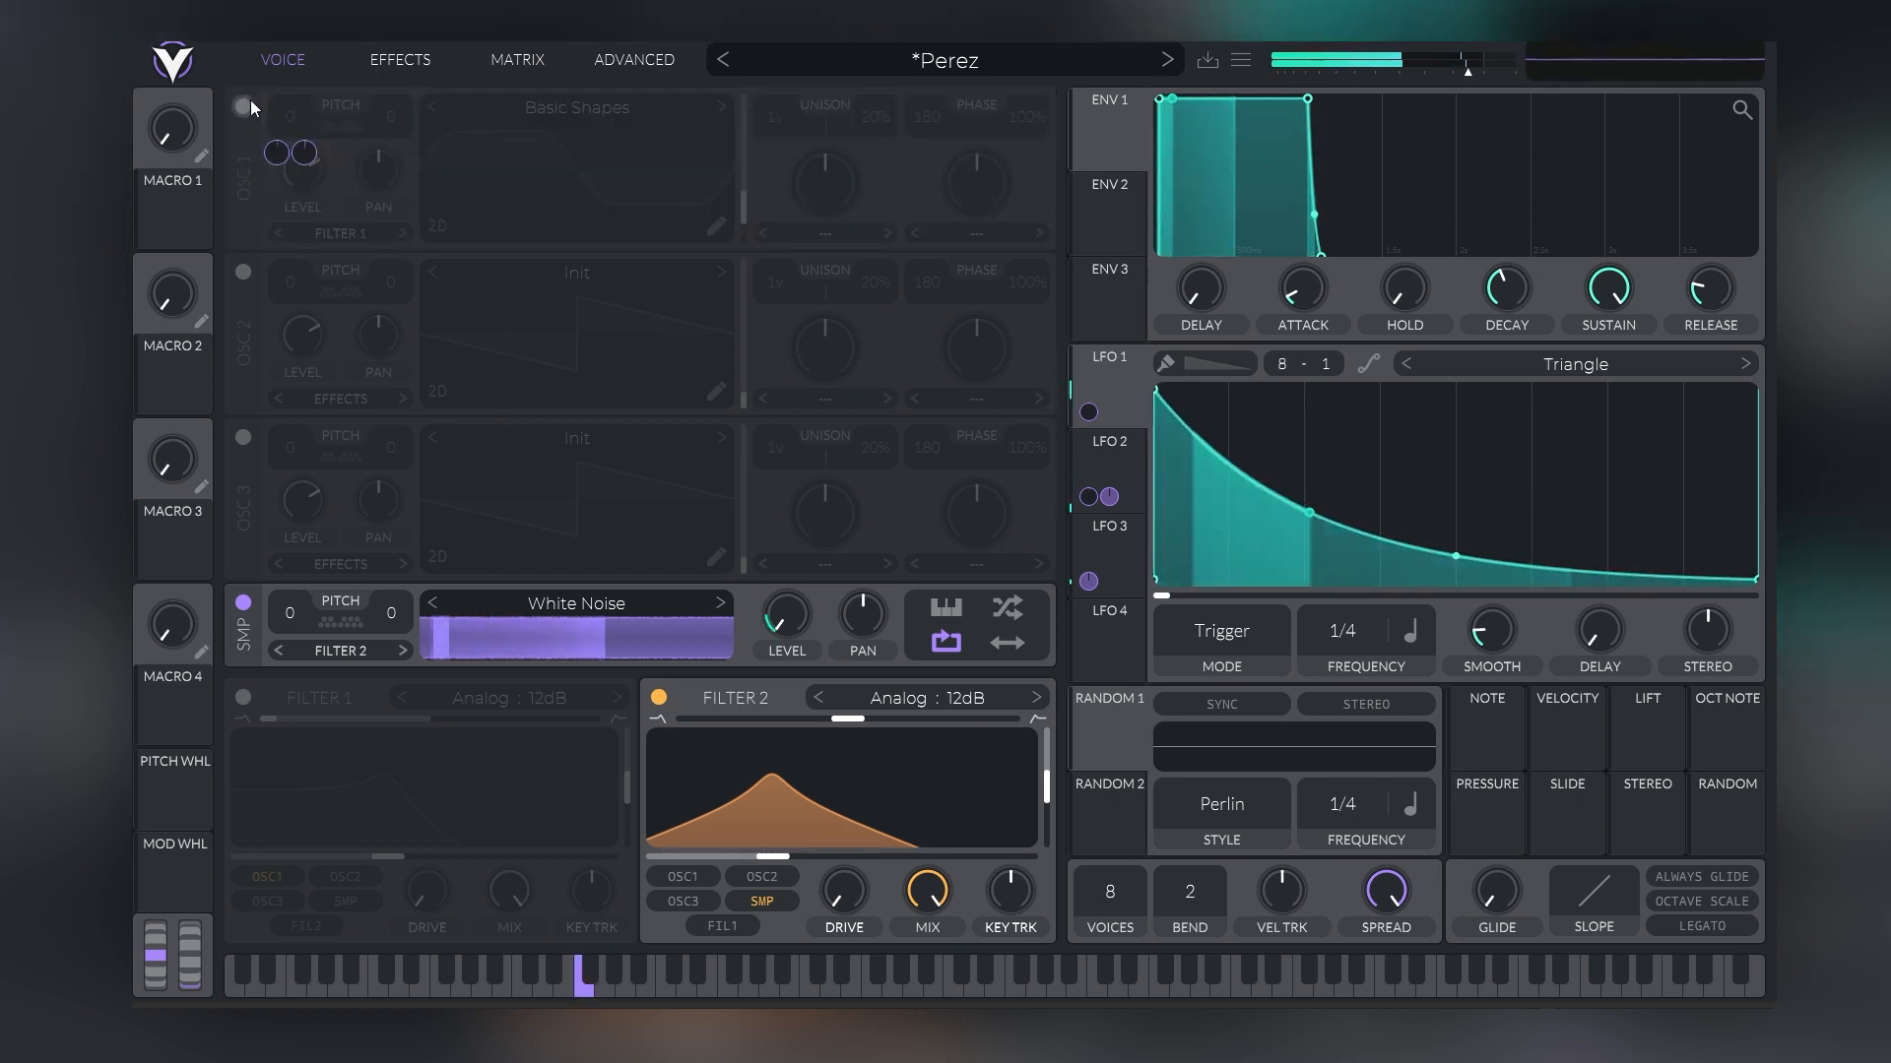
{"action": "left_click", "coordinate": [247, 102]}
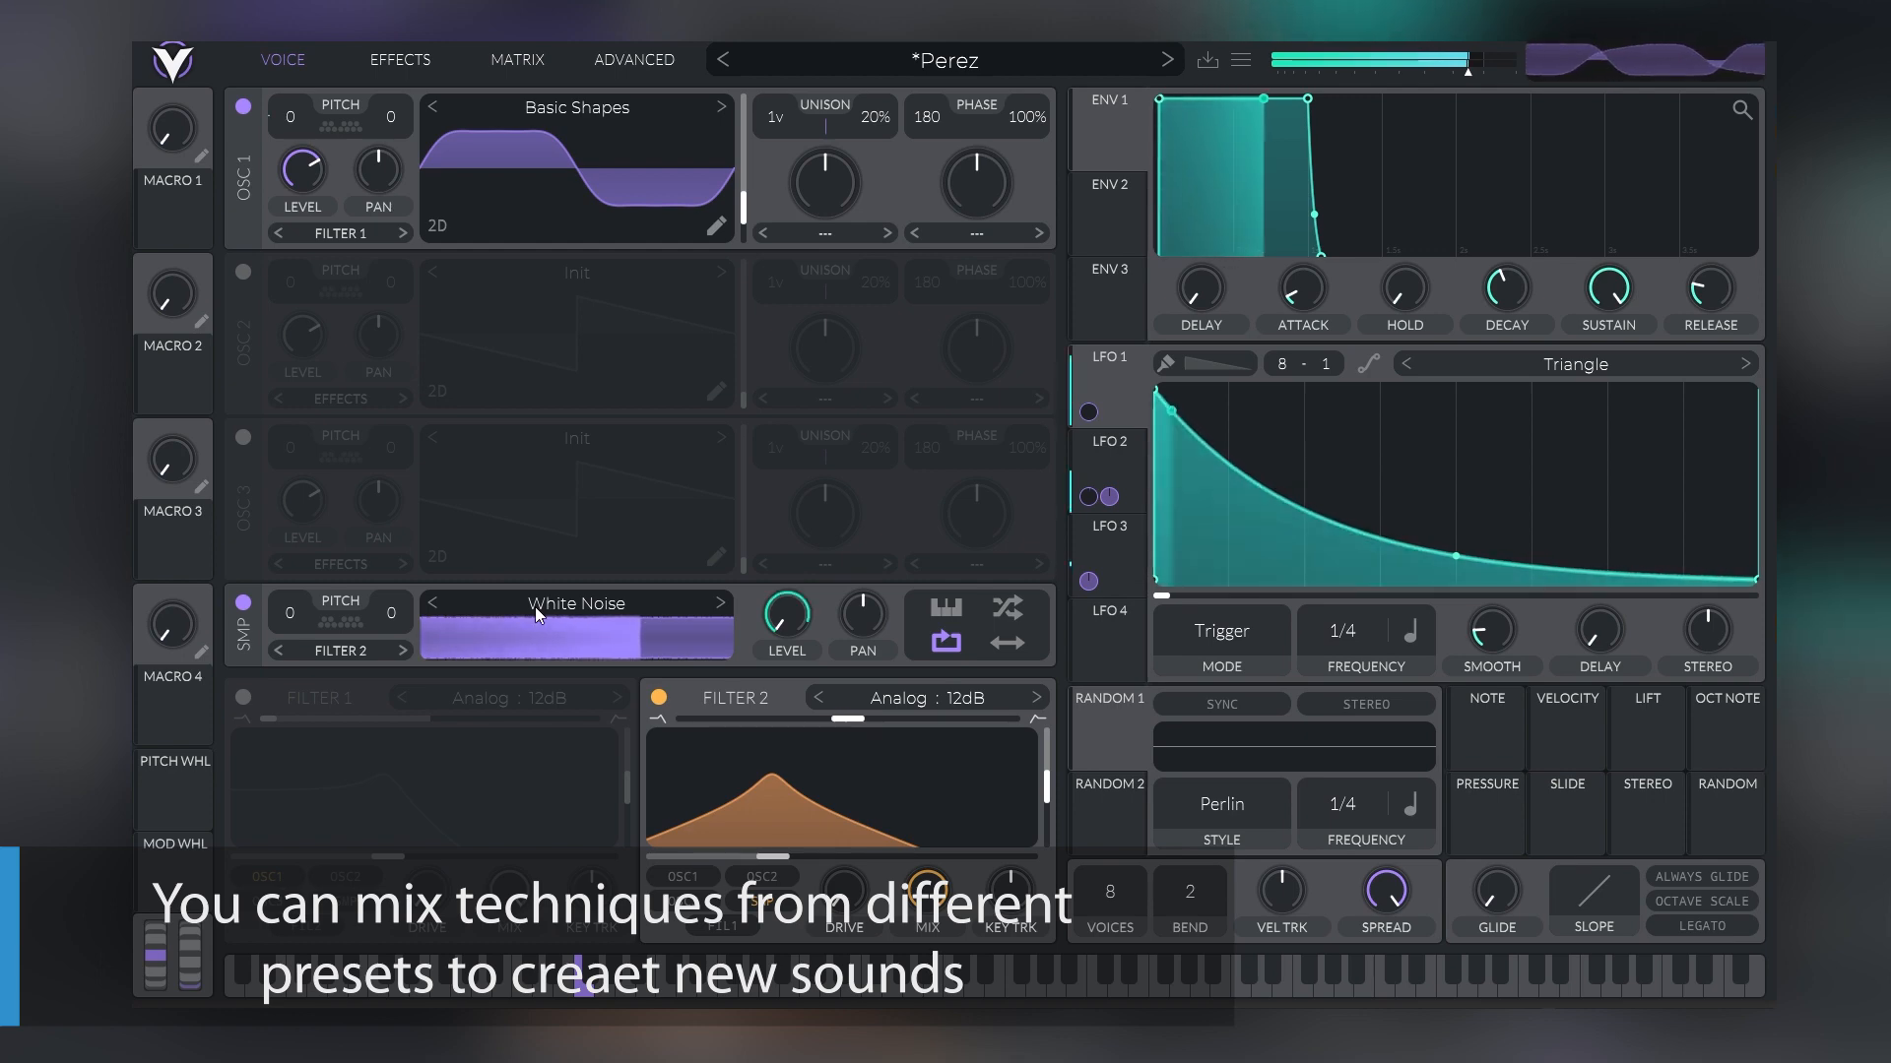
{"action": "left_click", "coordinate": [393, 73]}
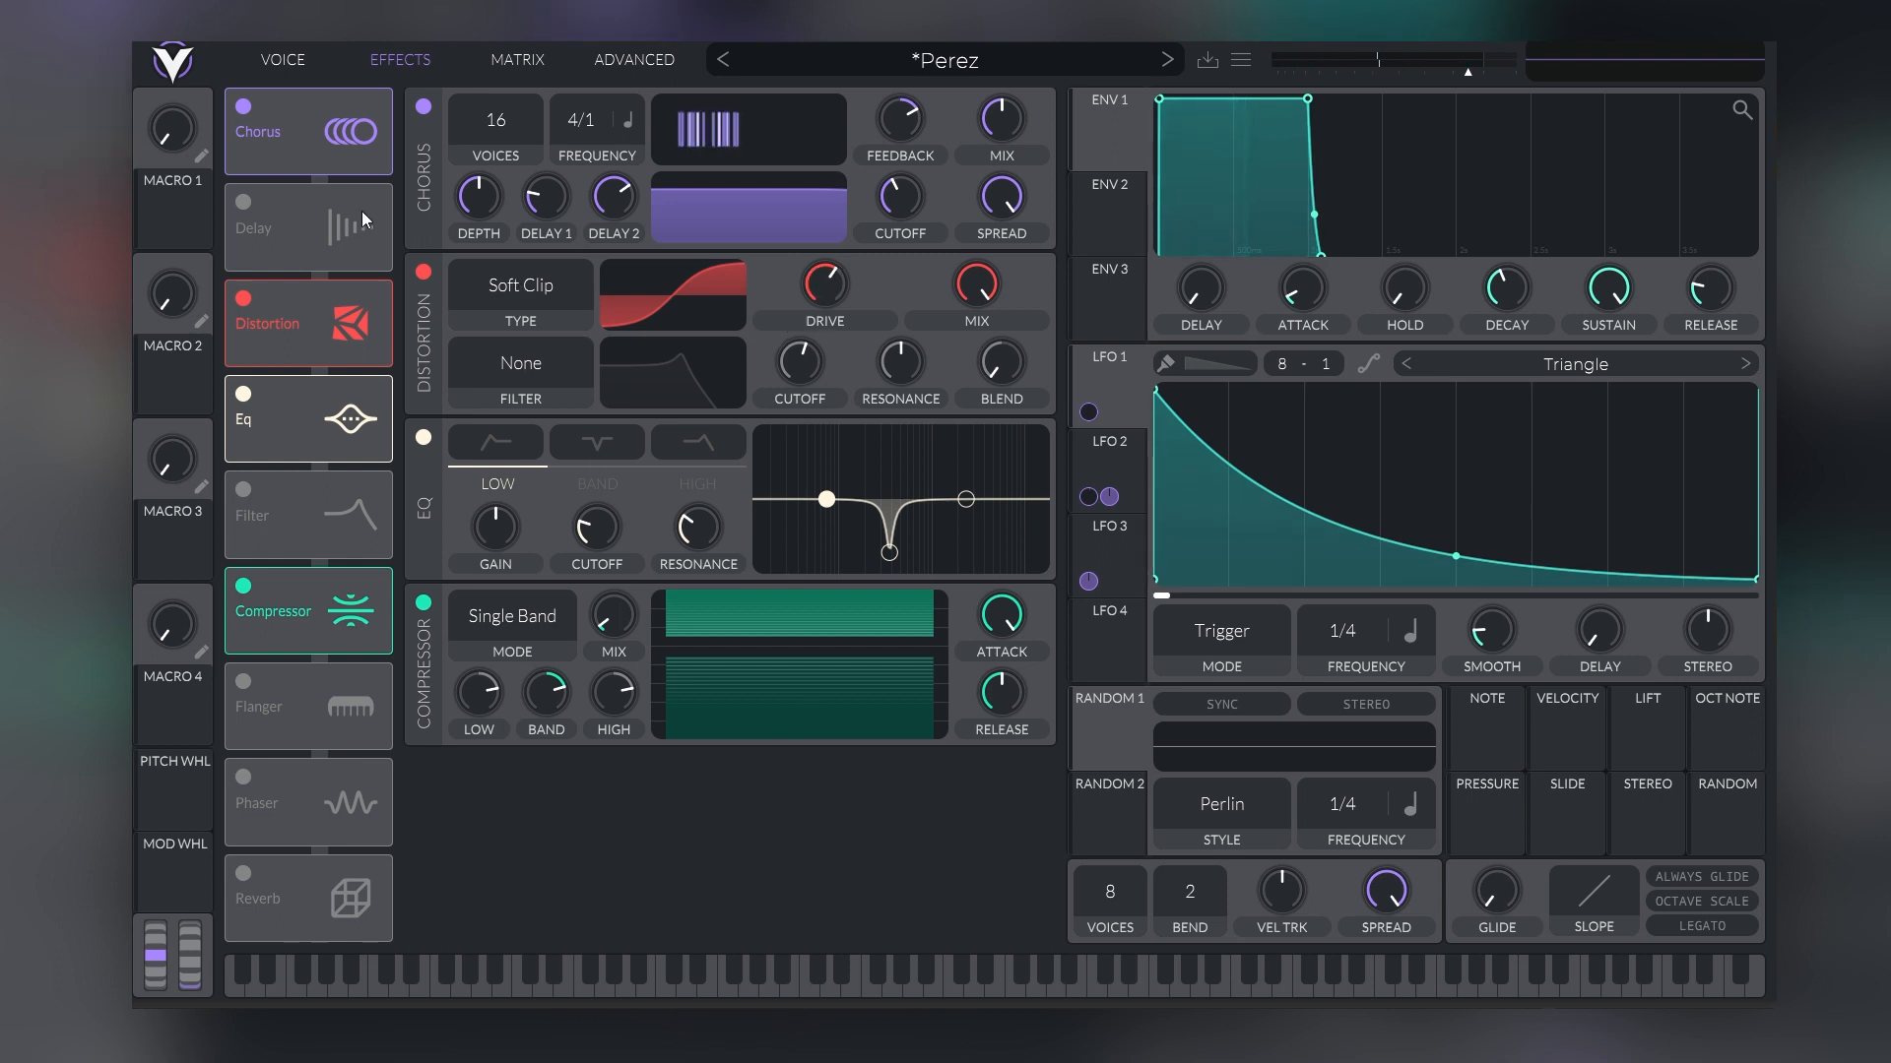
{"action": "left_click", "coordinate": [286, 59]}
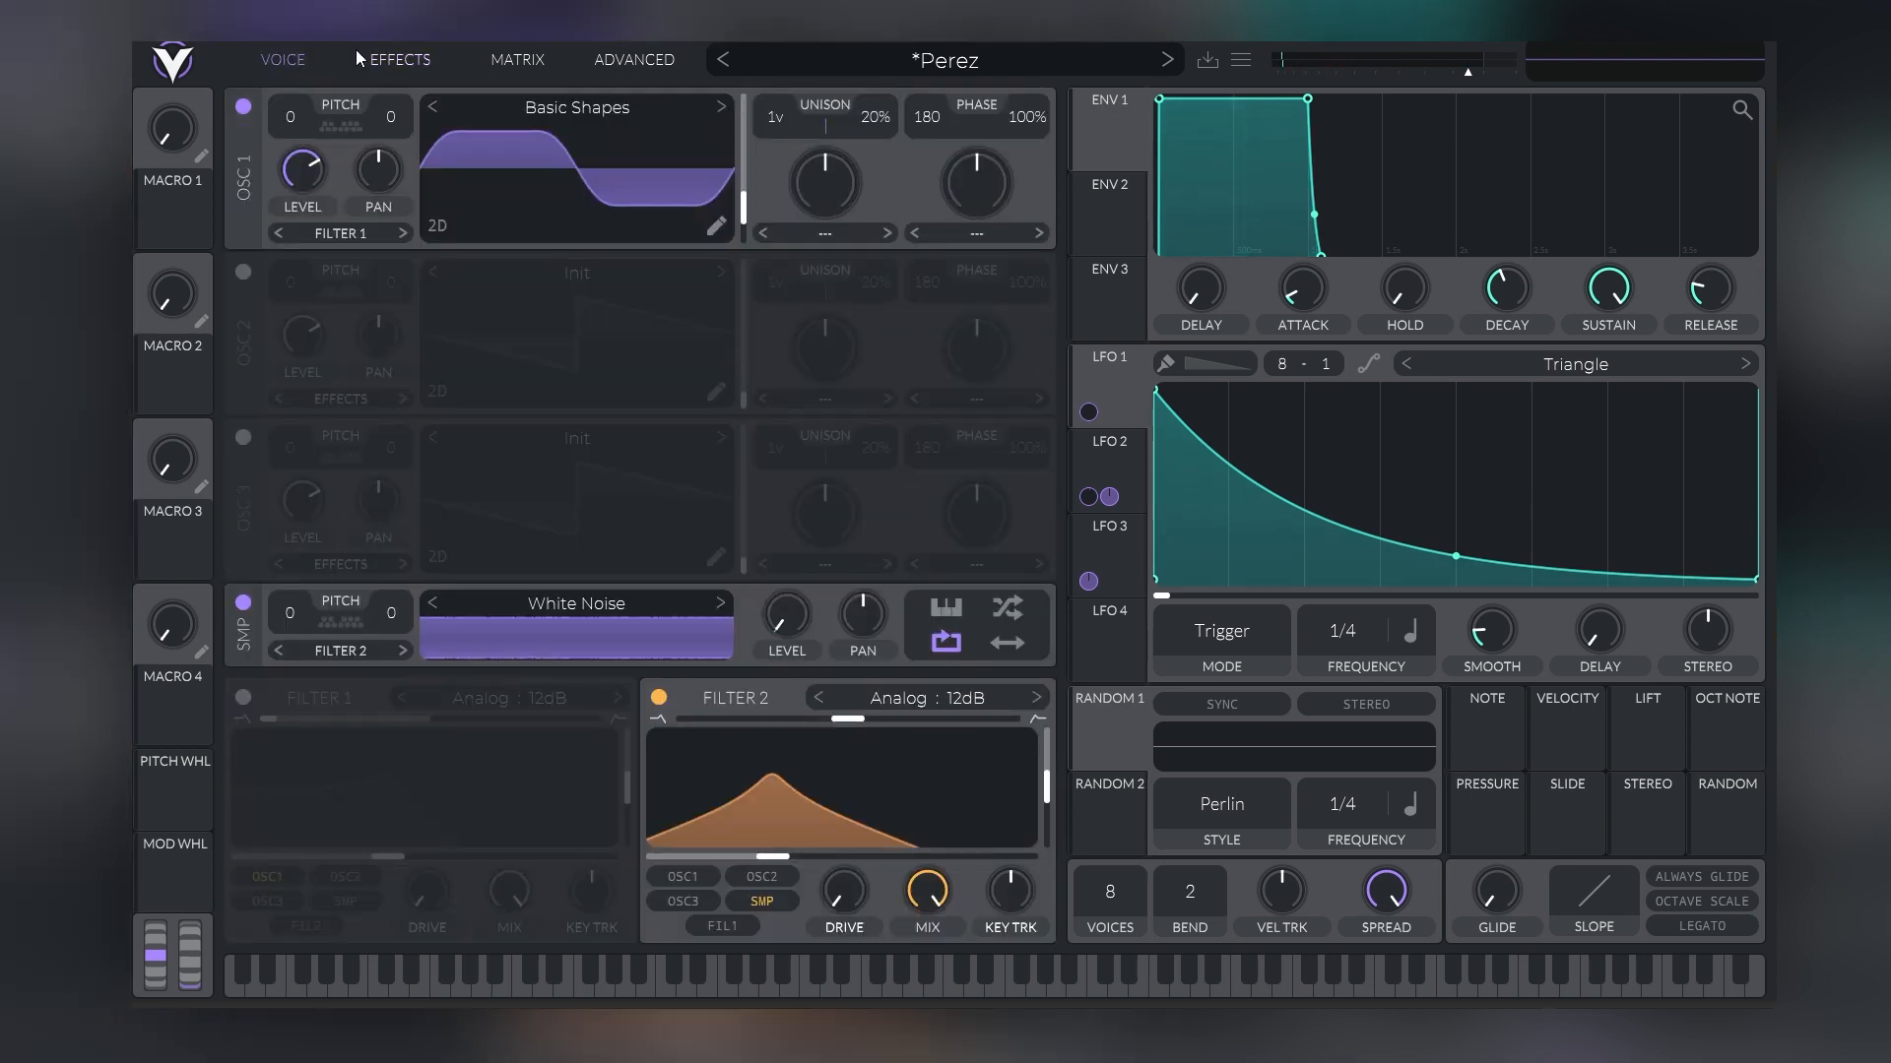
Enable Oscillators 2 and 3 in the Perez preset
{"action": "left_click", "coordinate": [243, 272]}
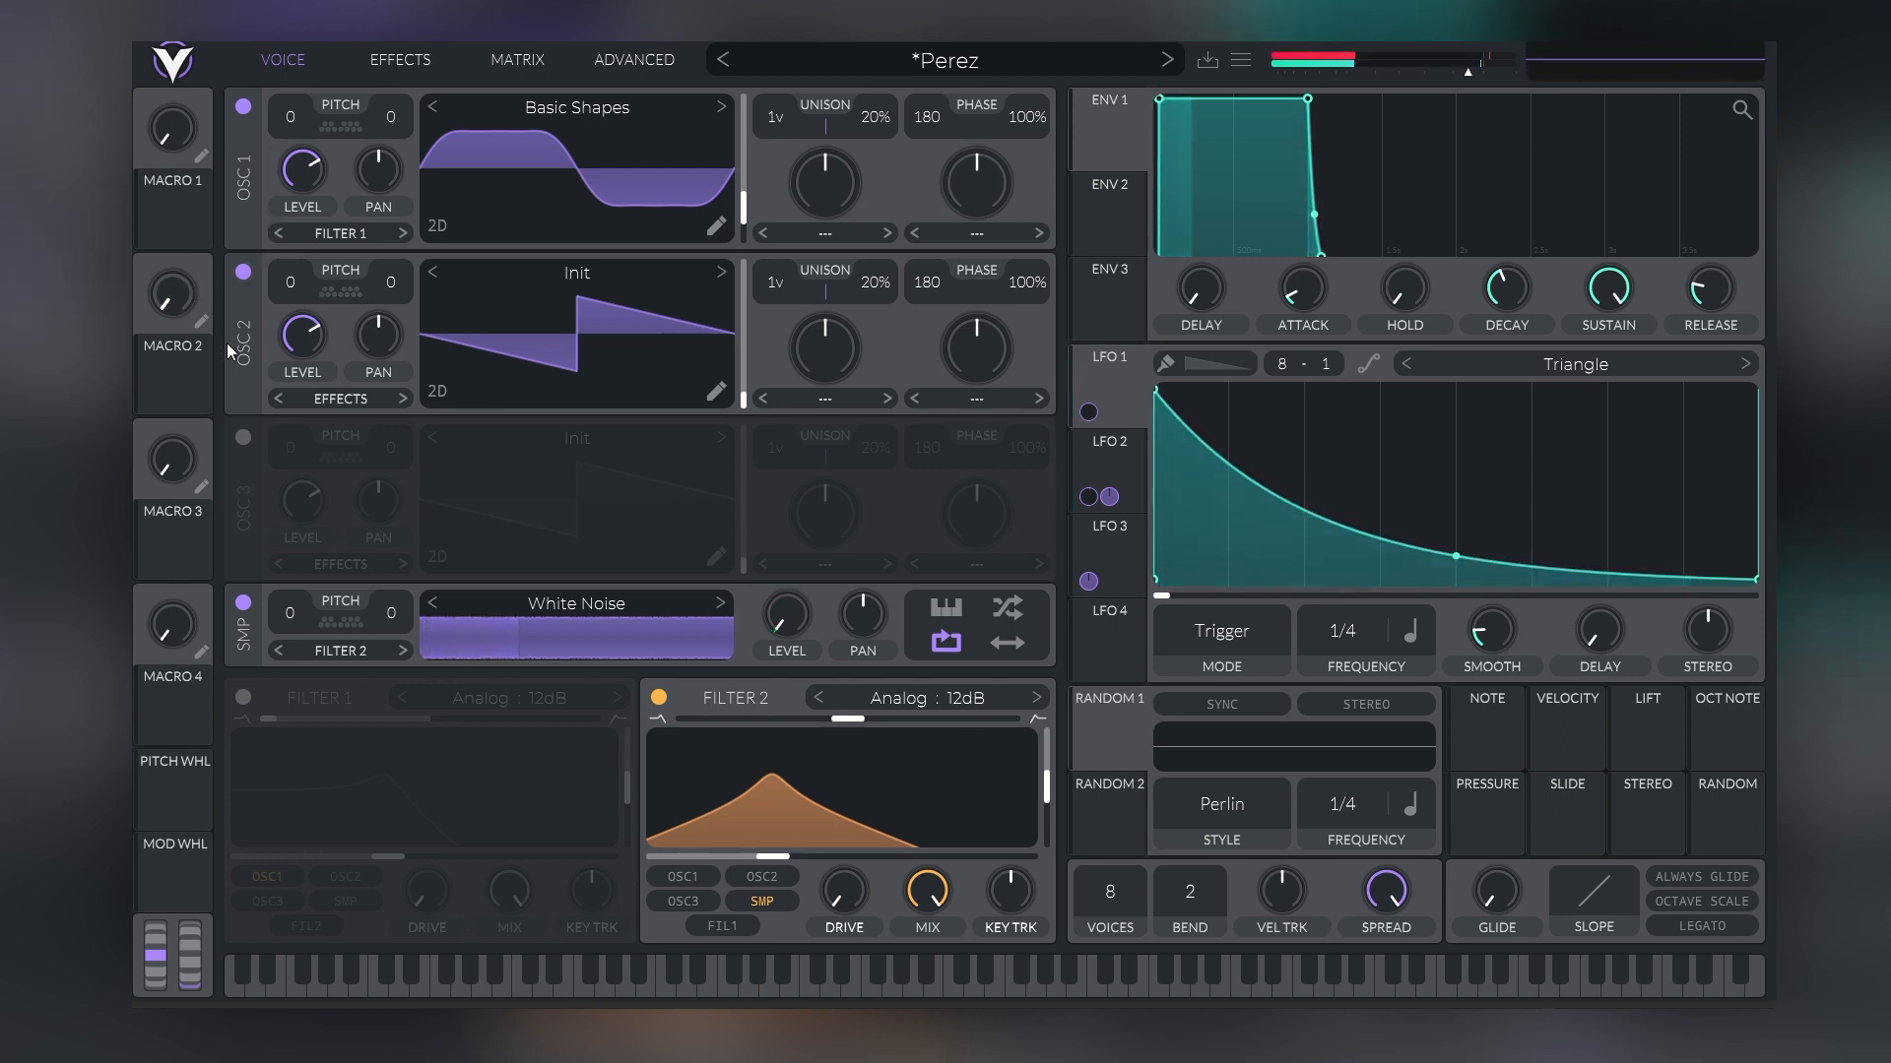
{"action": "left_click", "coordinate": [252, 440]}
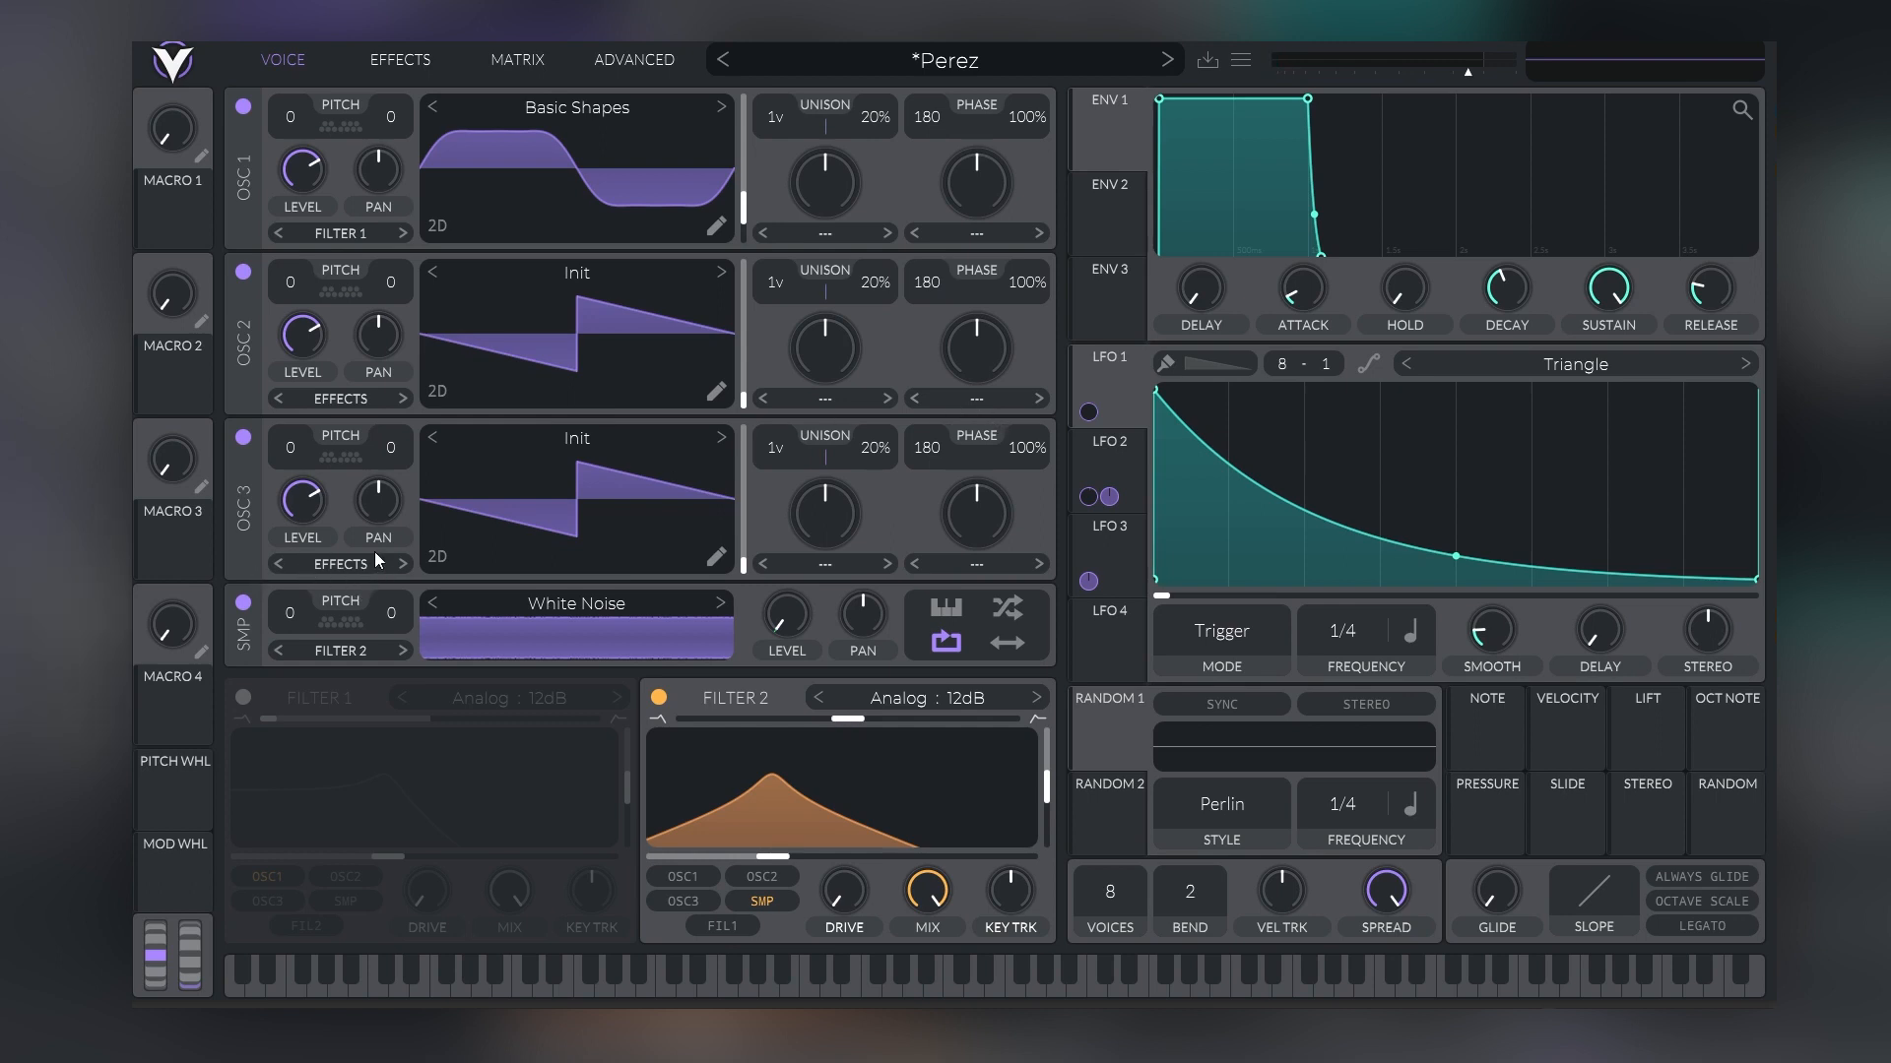
Set Oscillator 2's phase distortion to FM Osc 3 and turn Oscillator 3's level all the way down
{"action": "left_click", "coordinate": [942, 395]}
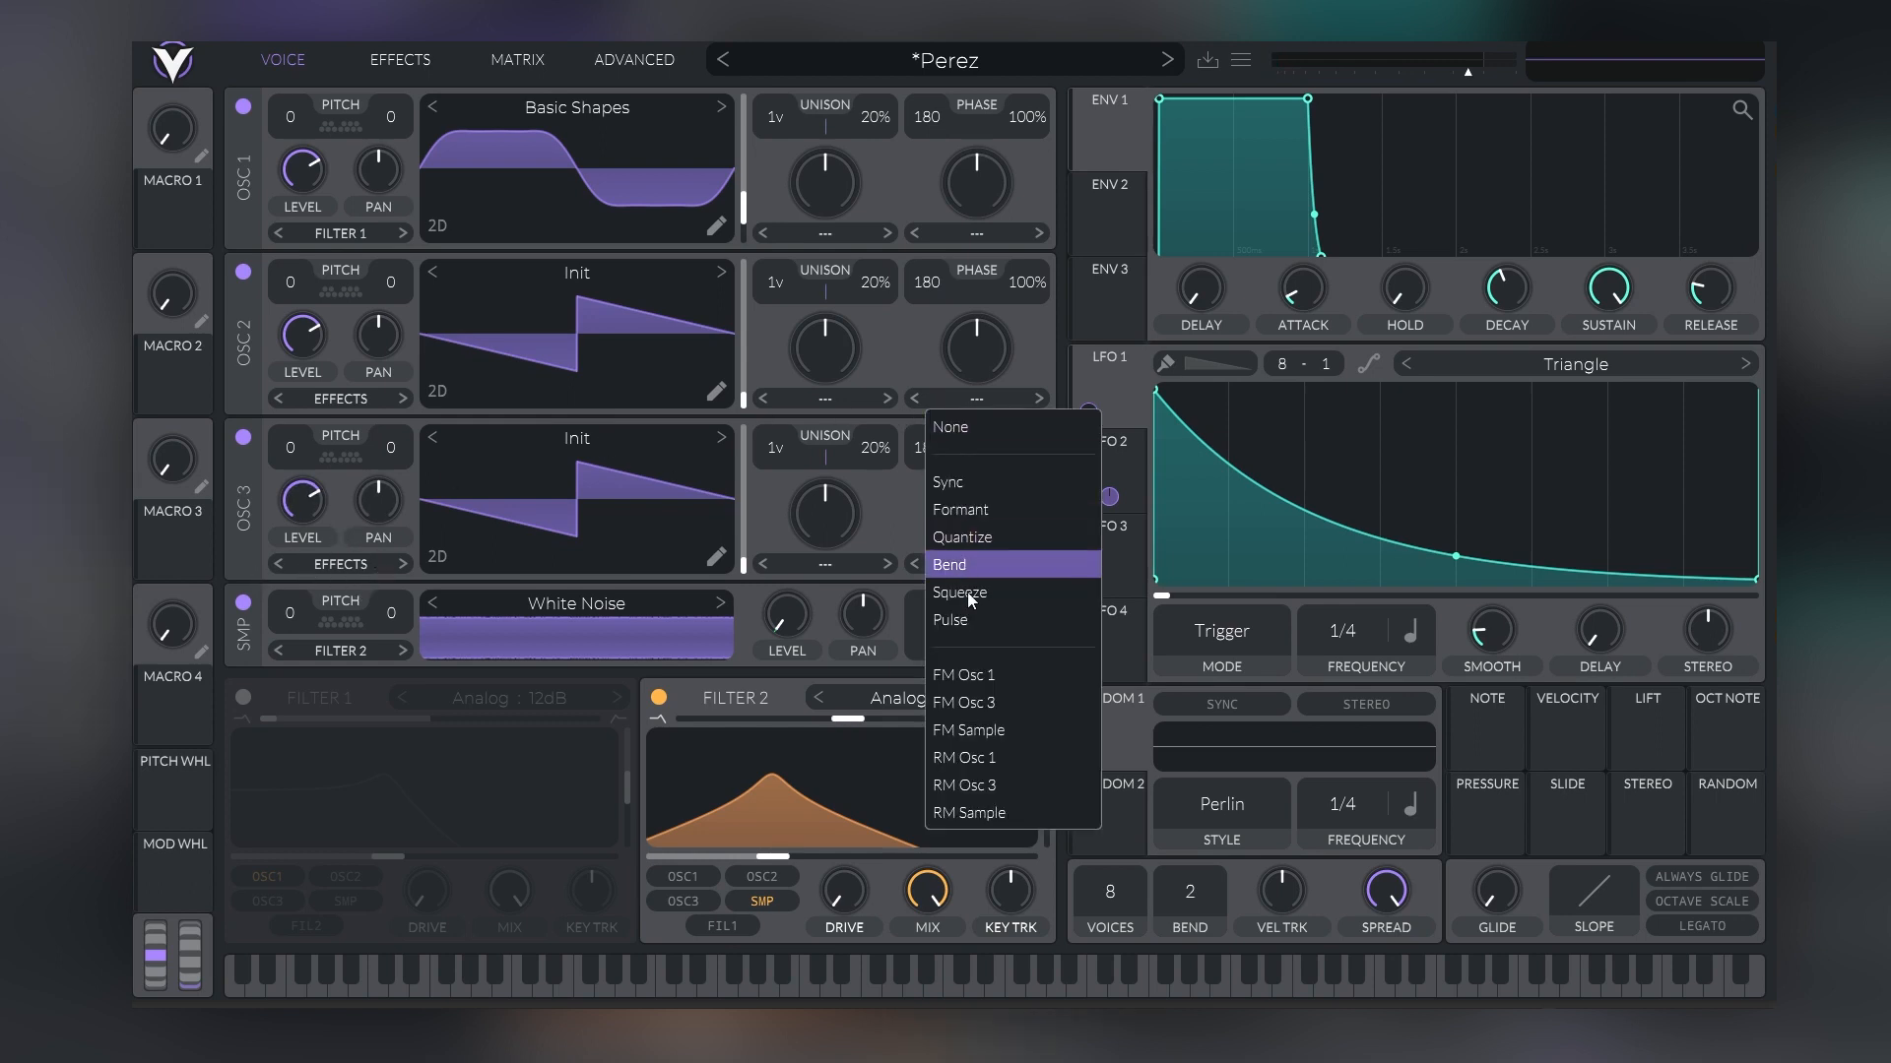
{"action": "left_click", "coordinate": [959, 704]}
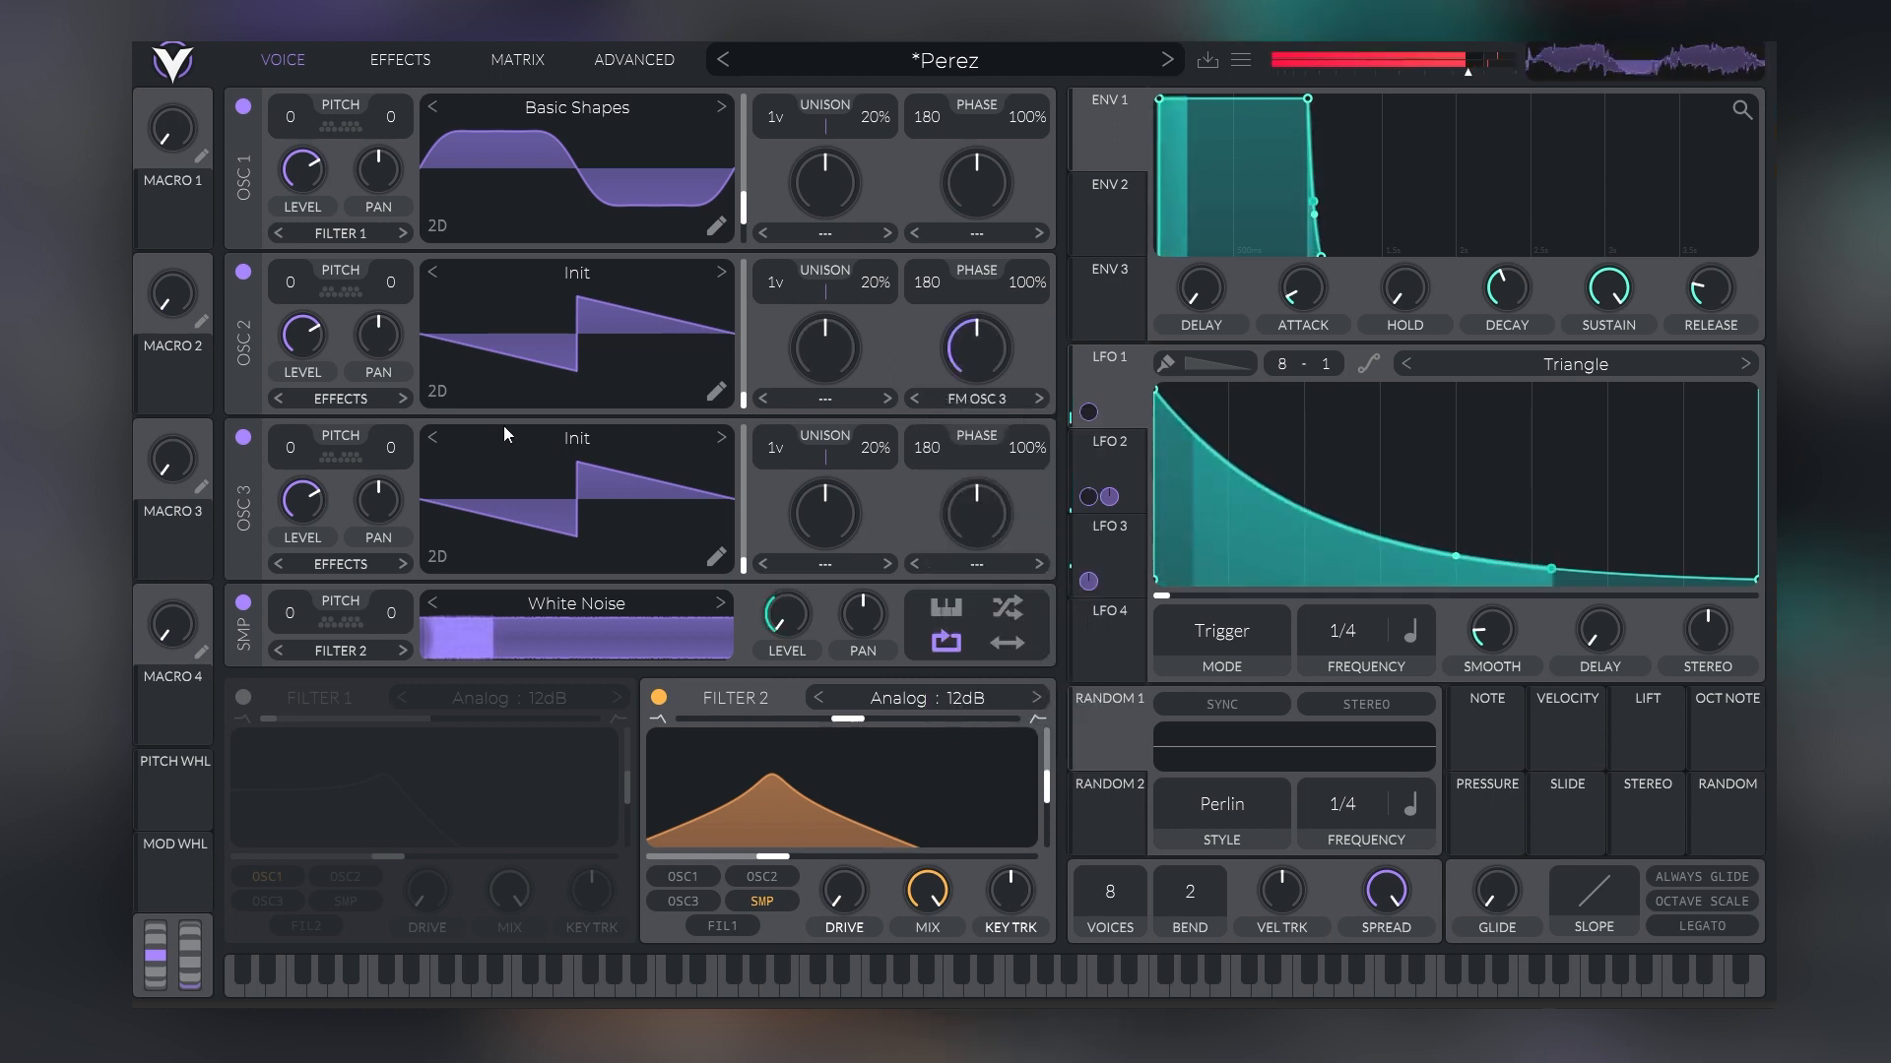
{"action": "left_click_drag", "start_coordinate": [298, 530], "coordinate": [285, 652]}
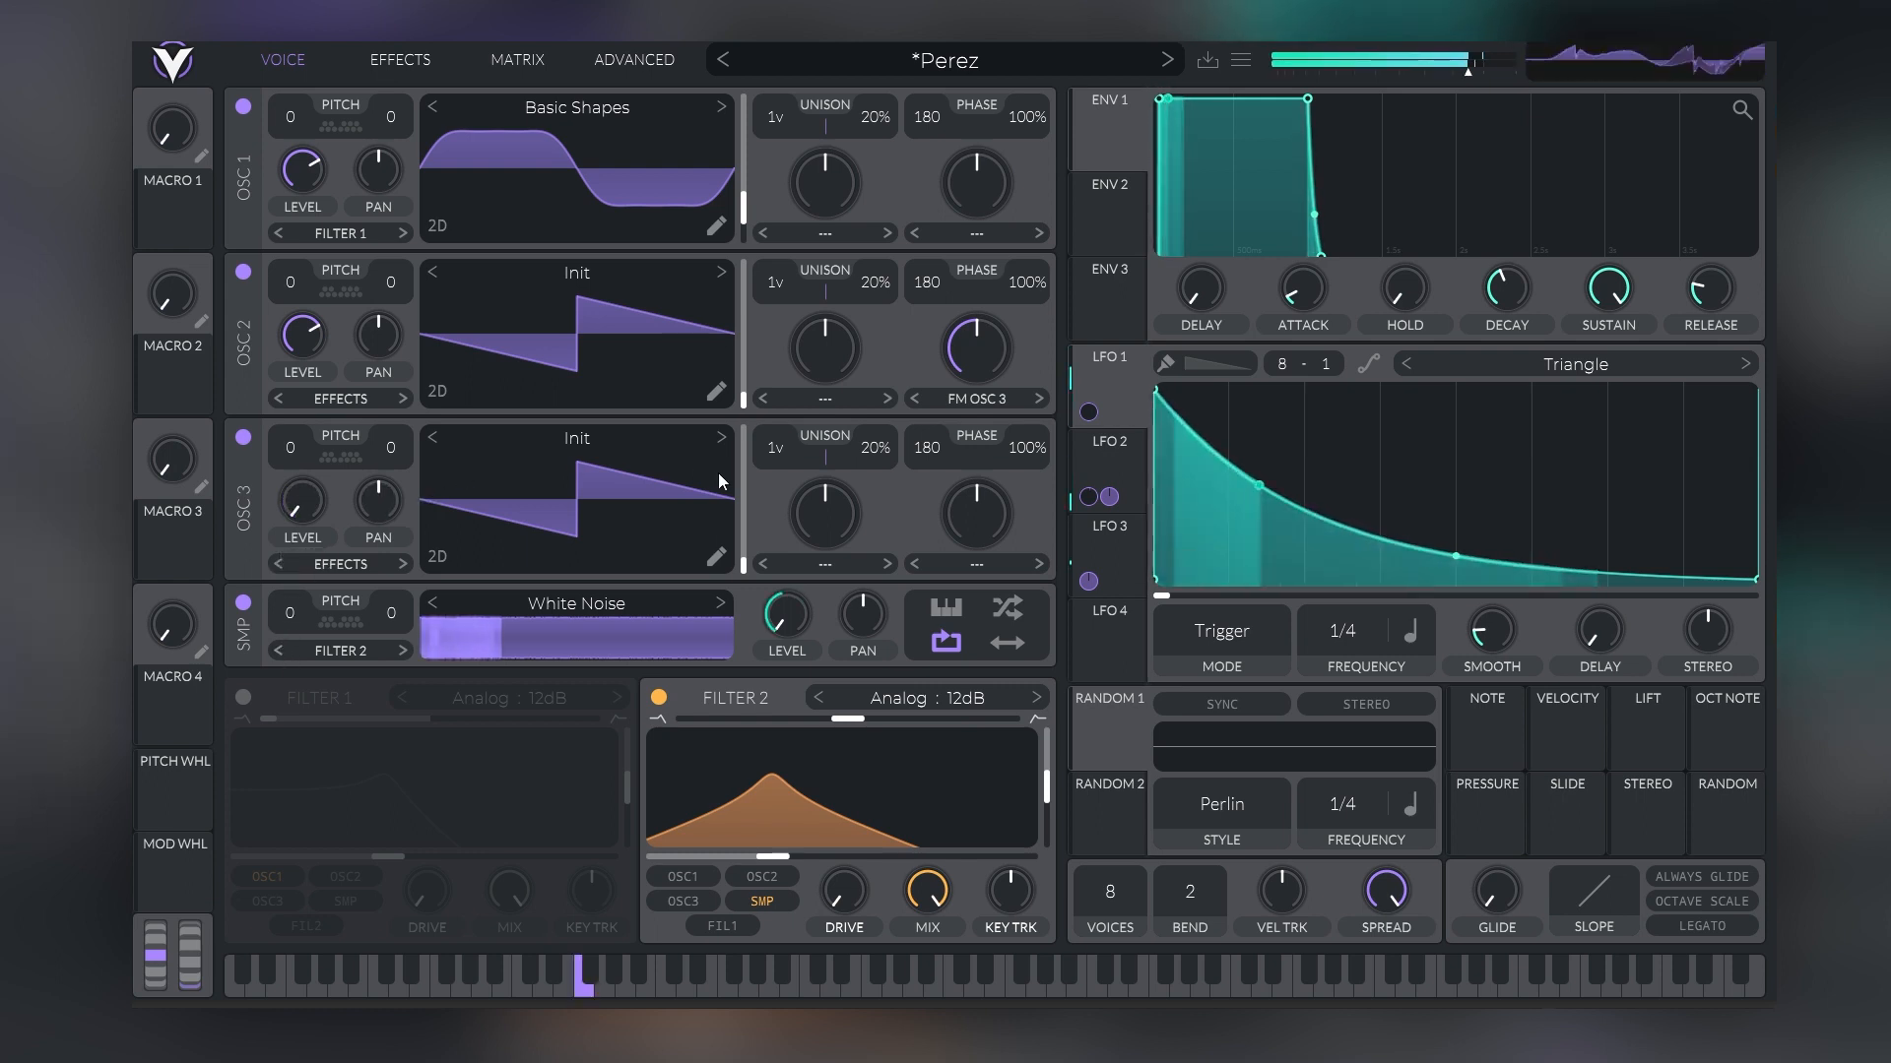
Transpose Oscillator 3 up to 12 semitones and raise Oscillator 2's FM Osc 3 amount to about 69.5%
{"action": "left_click_drag", "start_coordinate": [291, 447], "coordinate": [292, 418]}
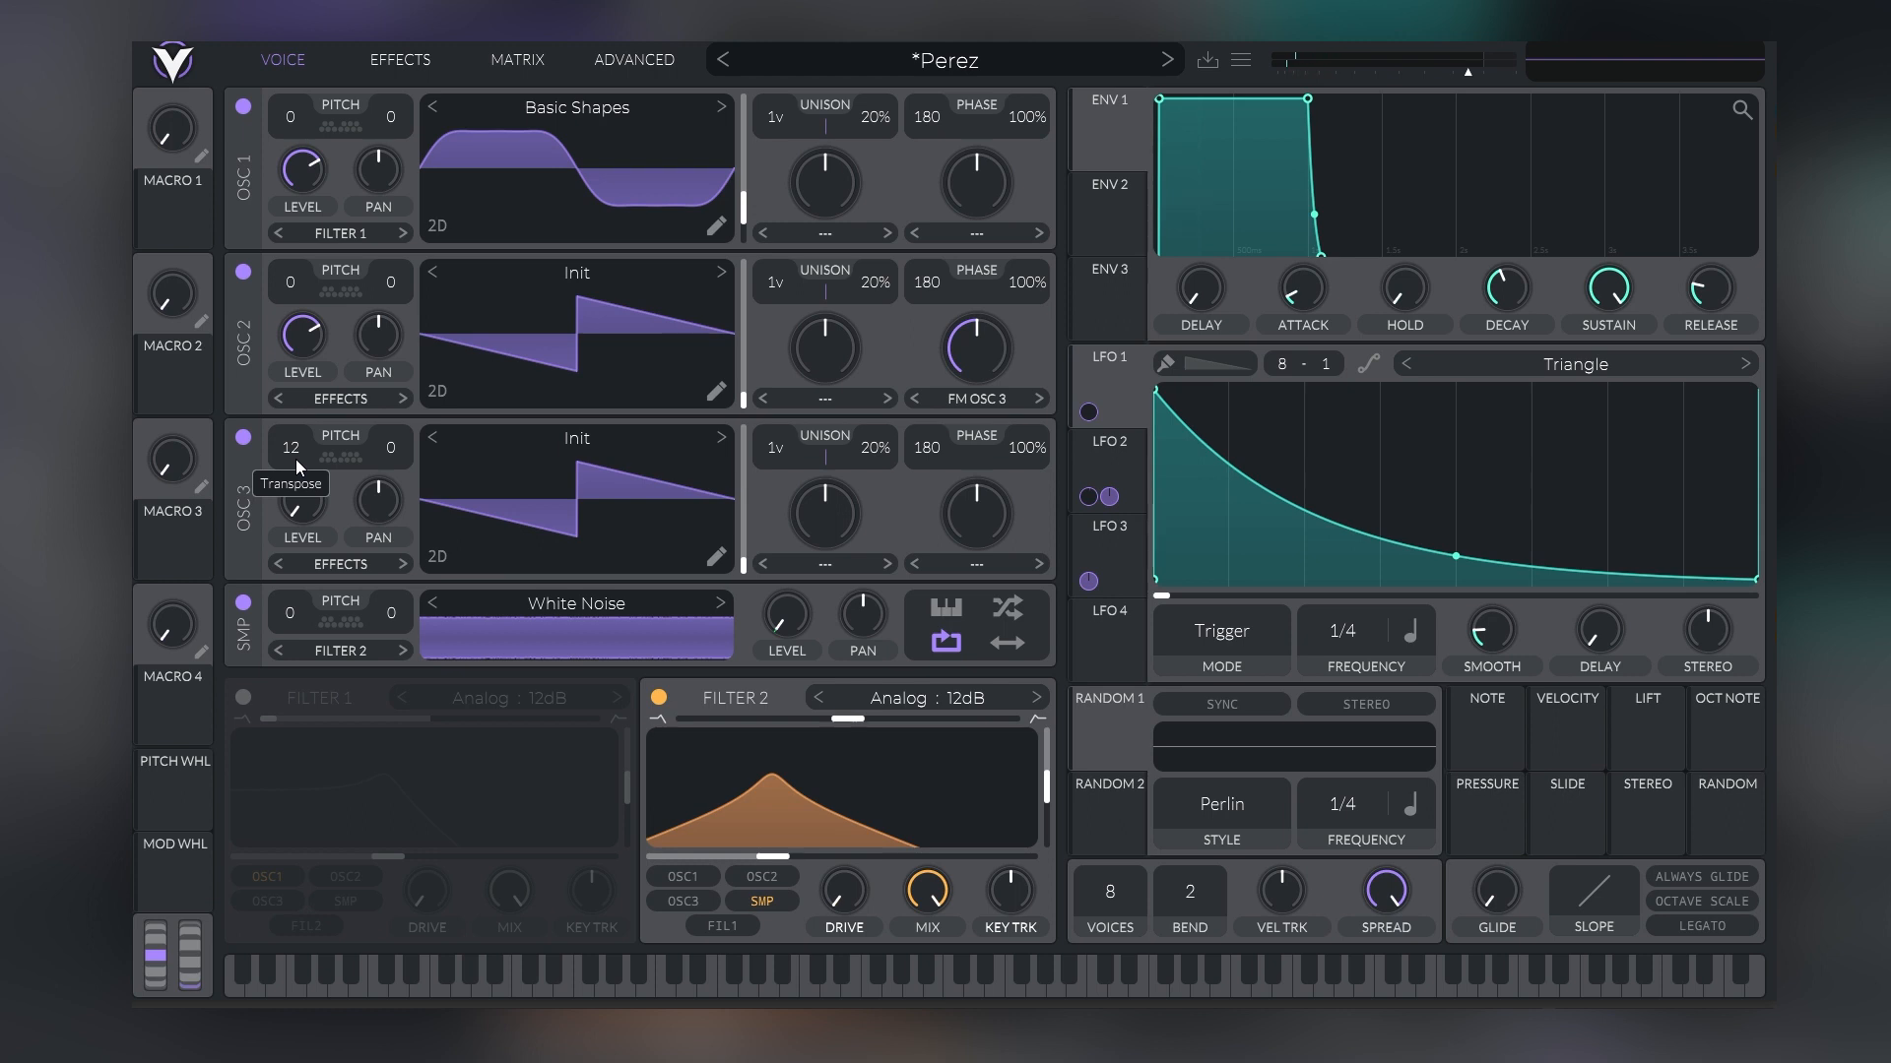
{"action": "left_click_drag", "start_coordinate": [977, 347], "coordinate": [978, 308]}
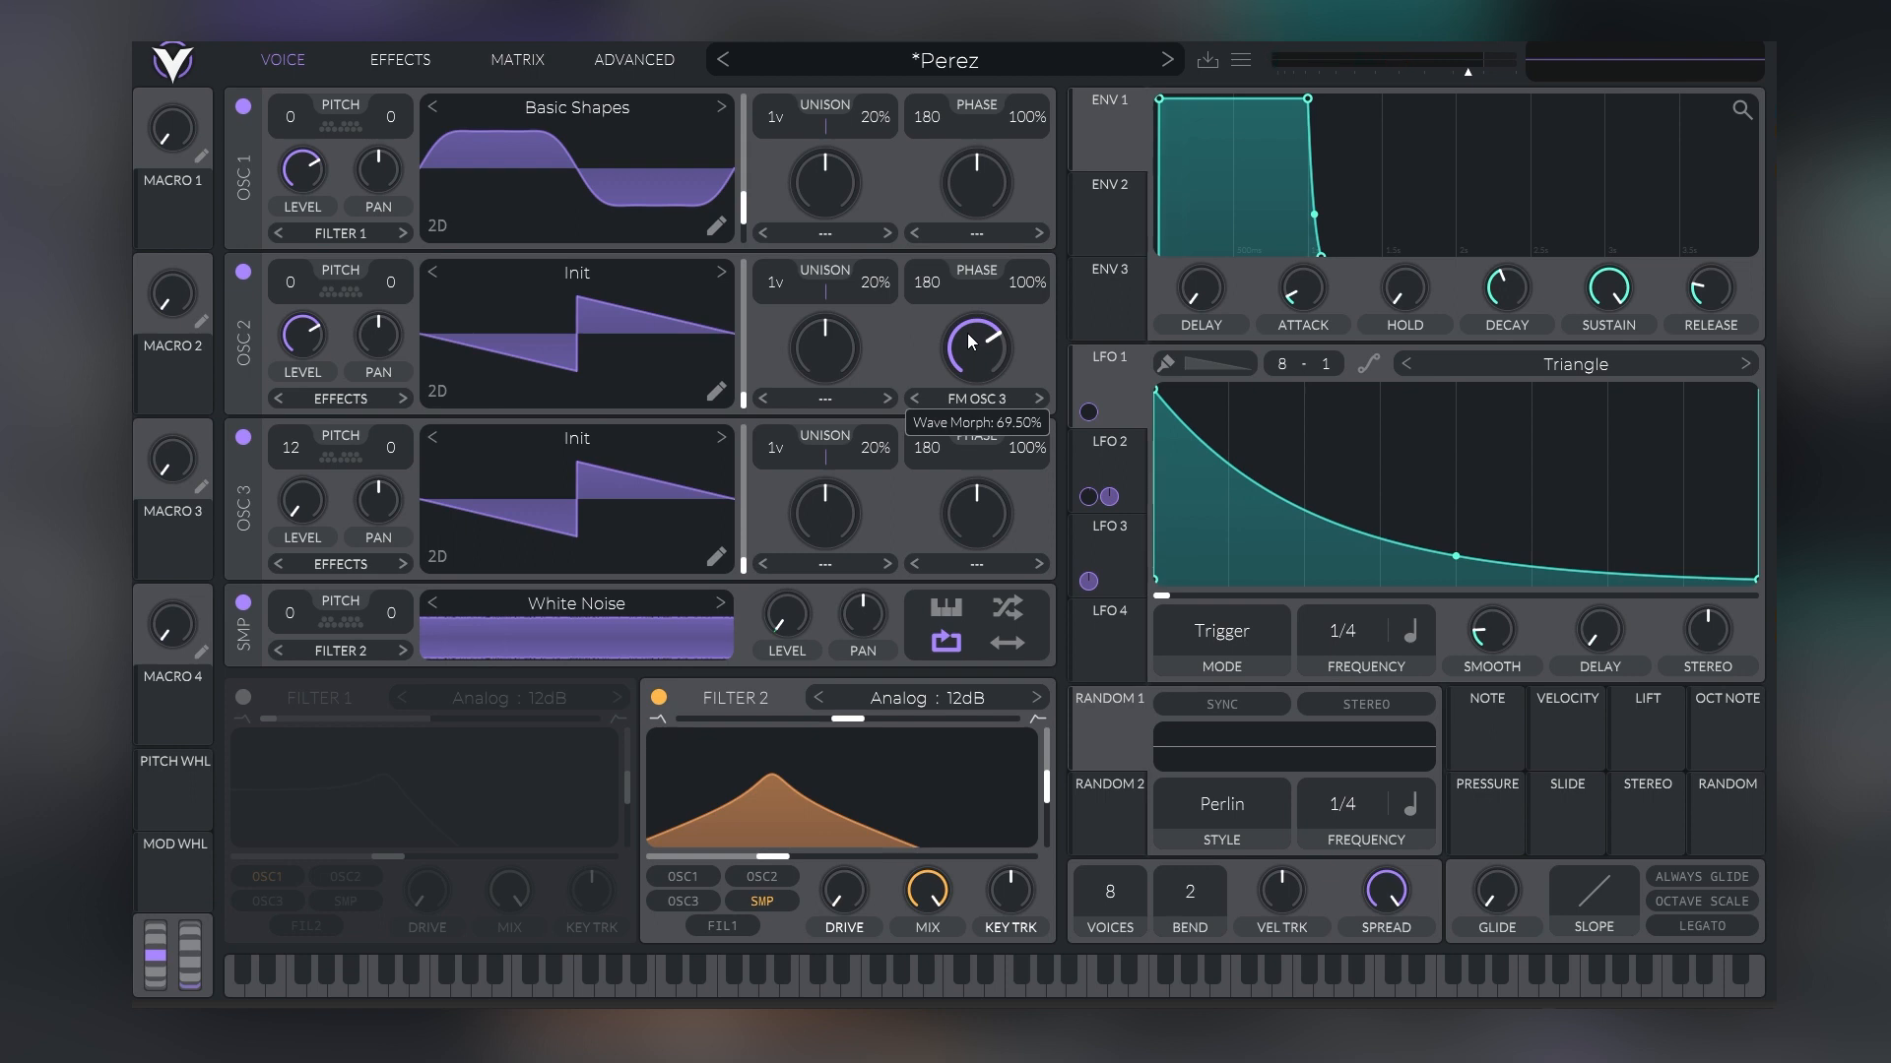
Enable Filter 1, route Oscillator 2 into it in place of Oscillator 1, and lower its cutoff
{"action": "left_click", "coordinate": [243, 697]}
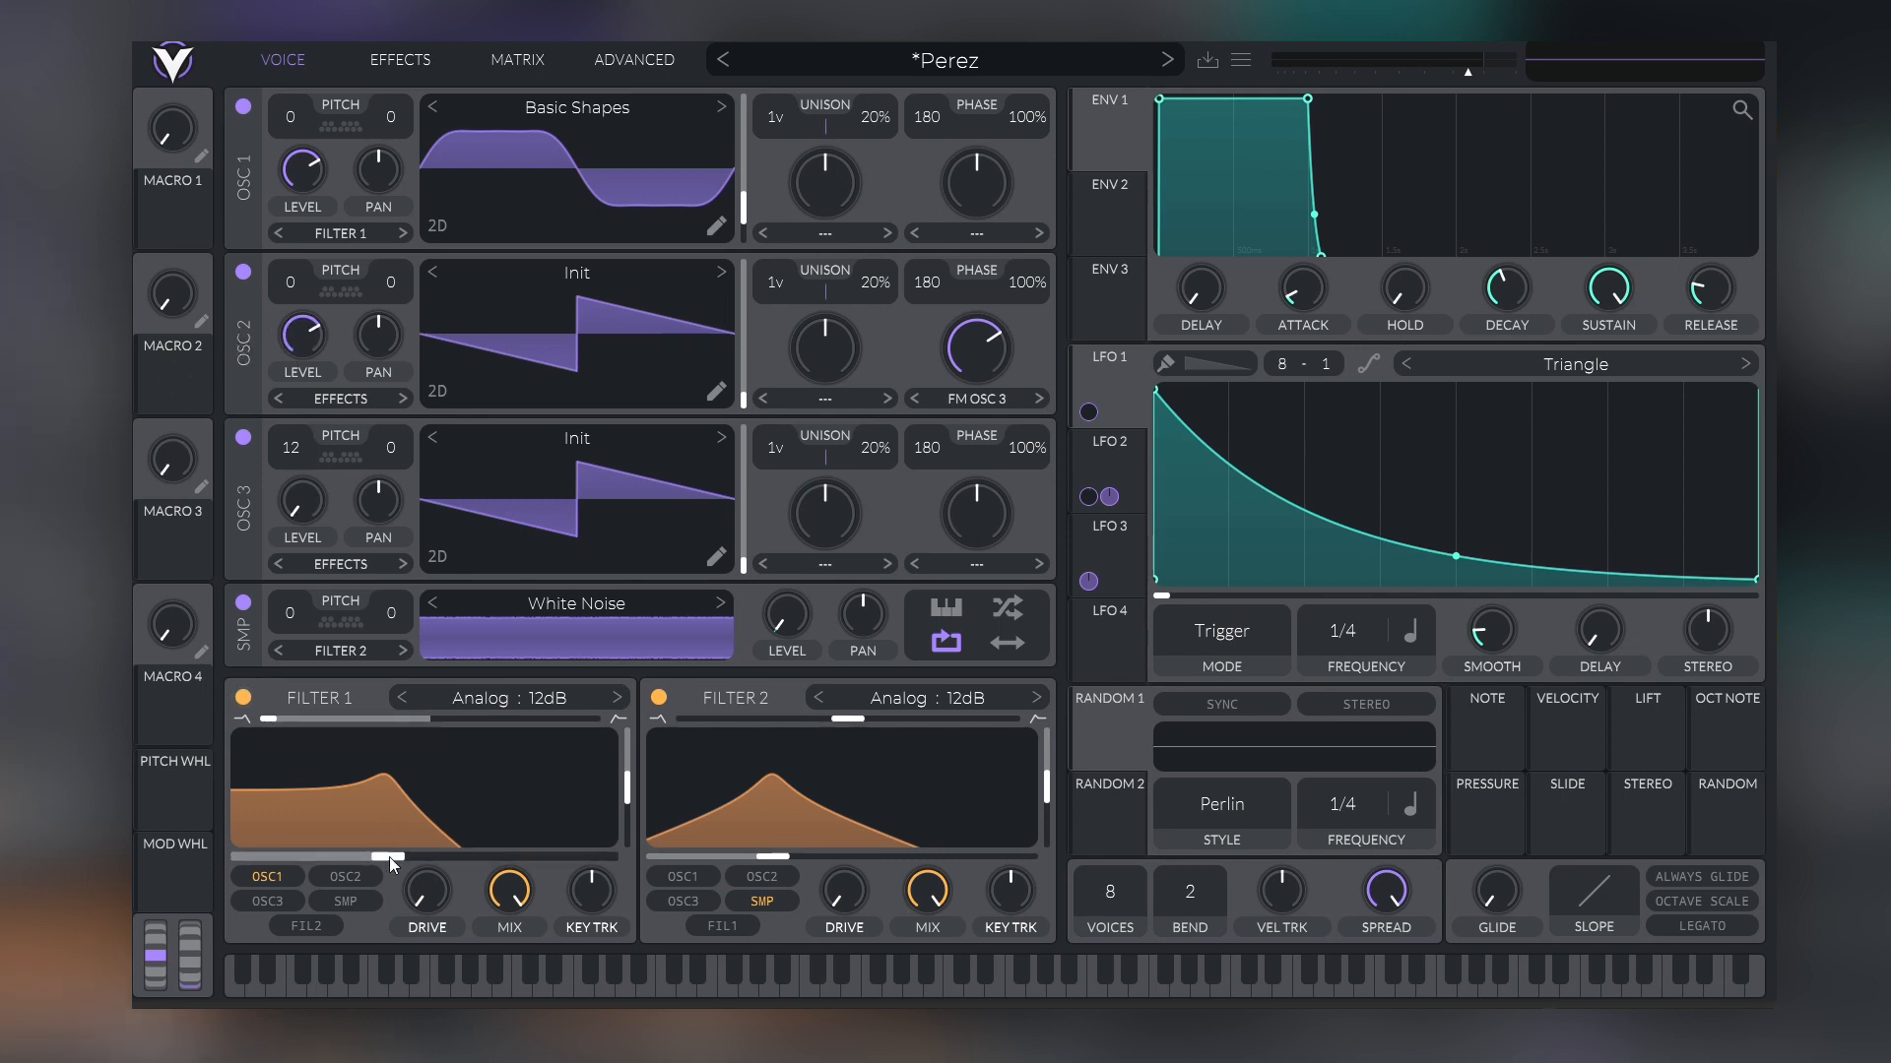
{"action": "left_click", "coordinate": [344, 876]}
{"action": "left_click", "coordinate": [287, 876]}
{"action": "left_click_drag", "start_coordinate": [431, 854], "coordinate": [324, 845]}
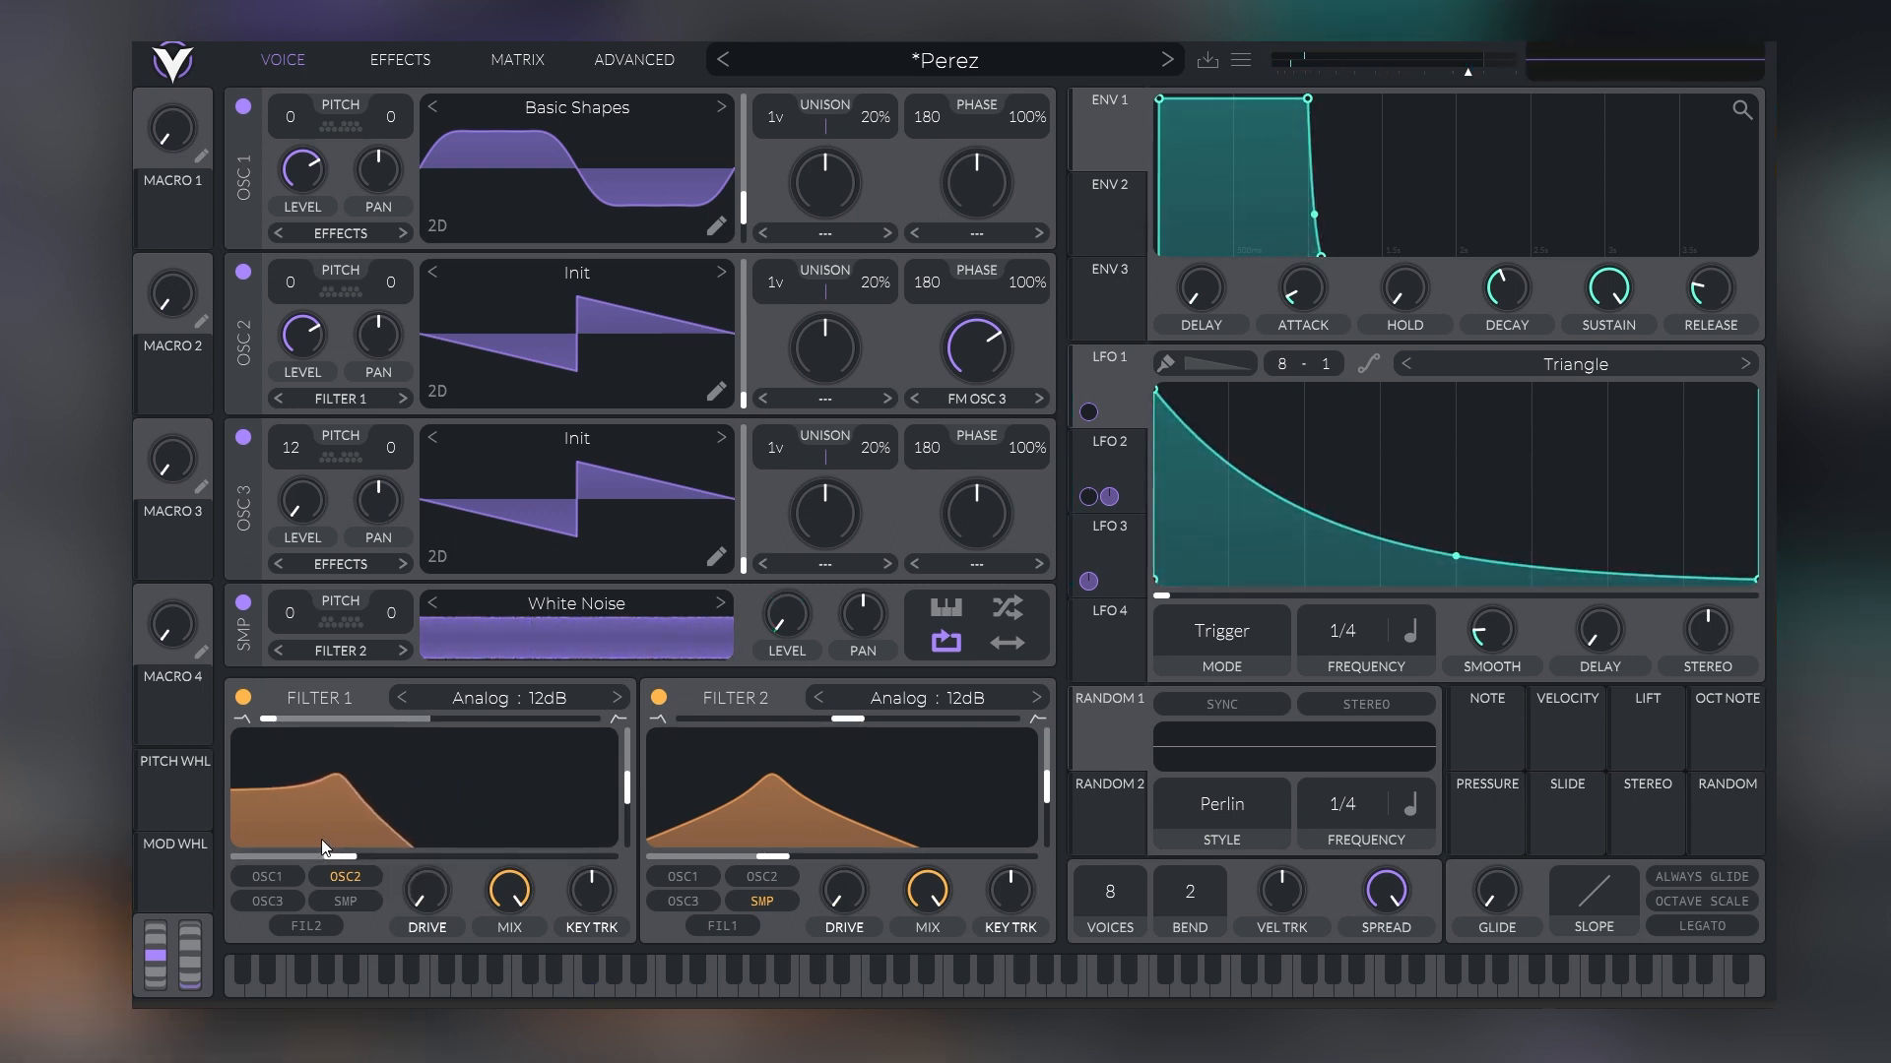
Lower Filter 1's cutoff to about 59 Hz and modulate it with LFO 1 at a reduced depth of about 71
{"action": "left_click", "coordinate": [1107, 547]}
{"action": "left_click", "coordinate": [1109, 399]}
{"action": "left_click_drag", "start_coordinate": [1112, 365], "coordinate": [313, 858]}
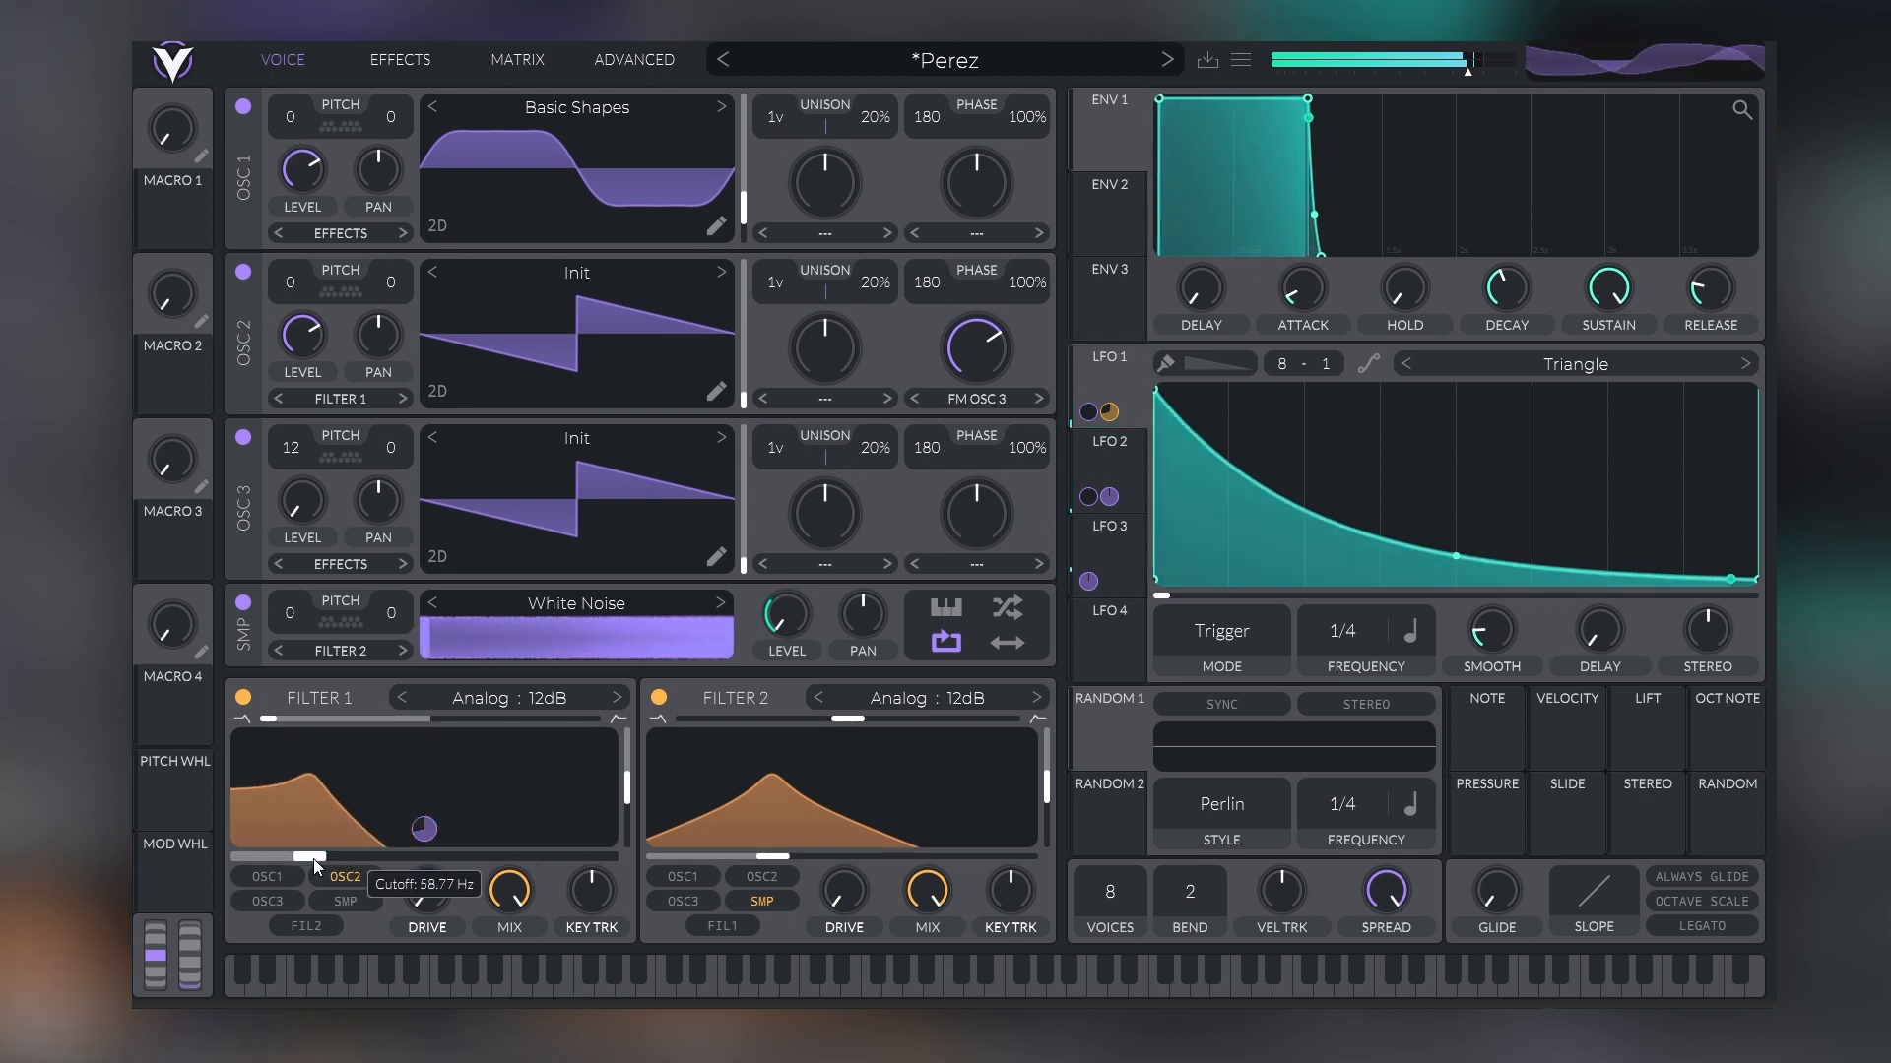
{"action": "left_click_drag", "start_coordinate": [425, 829], "coordinate": [428, 850]}
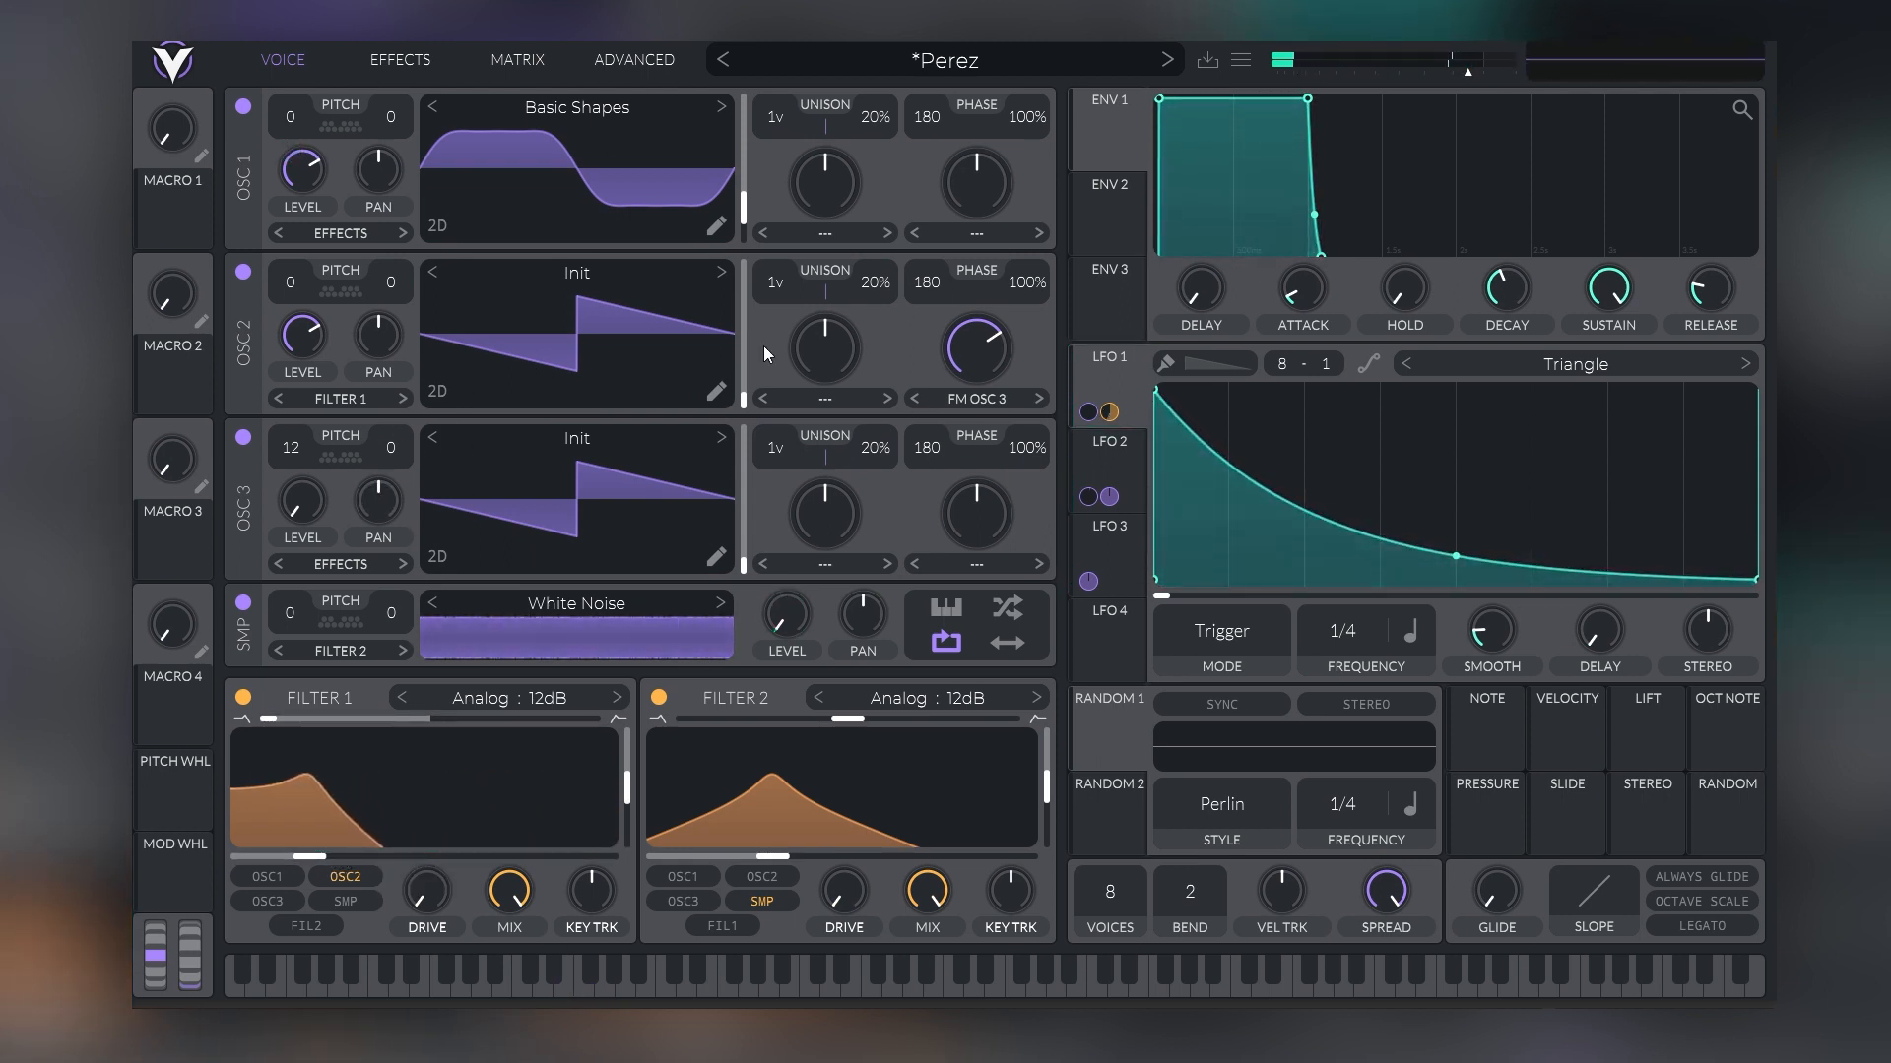
Raise the Distortion effect's drive and lower Oscillator 2's FM Osc 3 amount slightly
{"action": "mouse_move", "coordinate": [966, 352]}
{"action": "left_mouse_down"}
{"action": "mouse_move", "coordinate": [977, 335]}
{"action": "mouse_move", "coordinate": [974, 350]}
{"action": "left_mouse_up"}
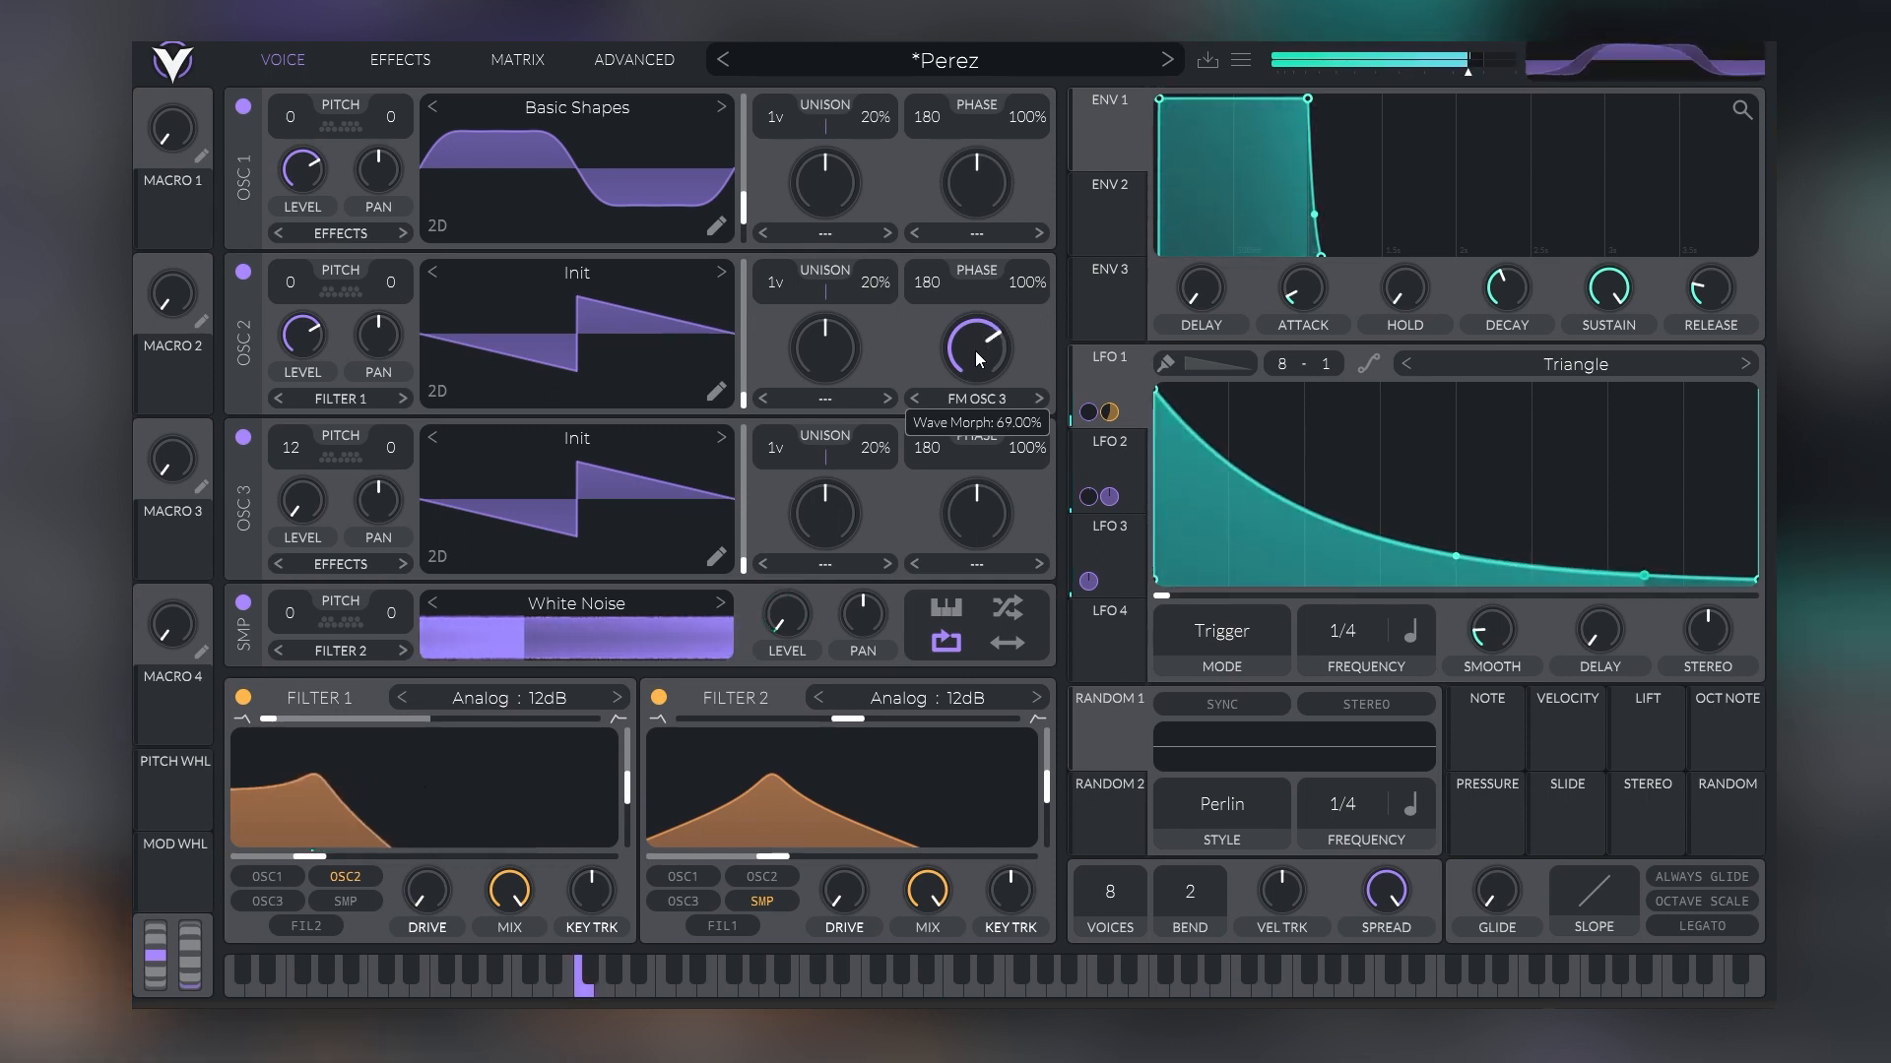
{"action": "left_click", "coordinate": [418, 63]}
{"action": "left_click_drag", "start_coordinate": [811, 291], "coordinate": [827, 271]}
{"action": "left_click", "coordinate": [288, 61]}
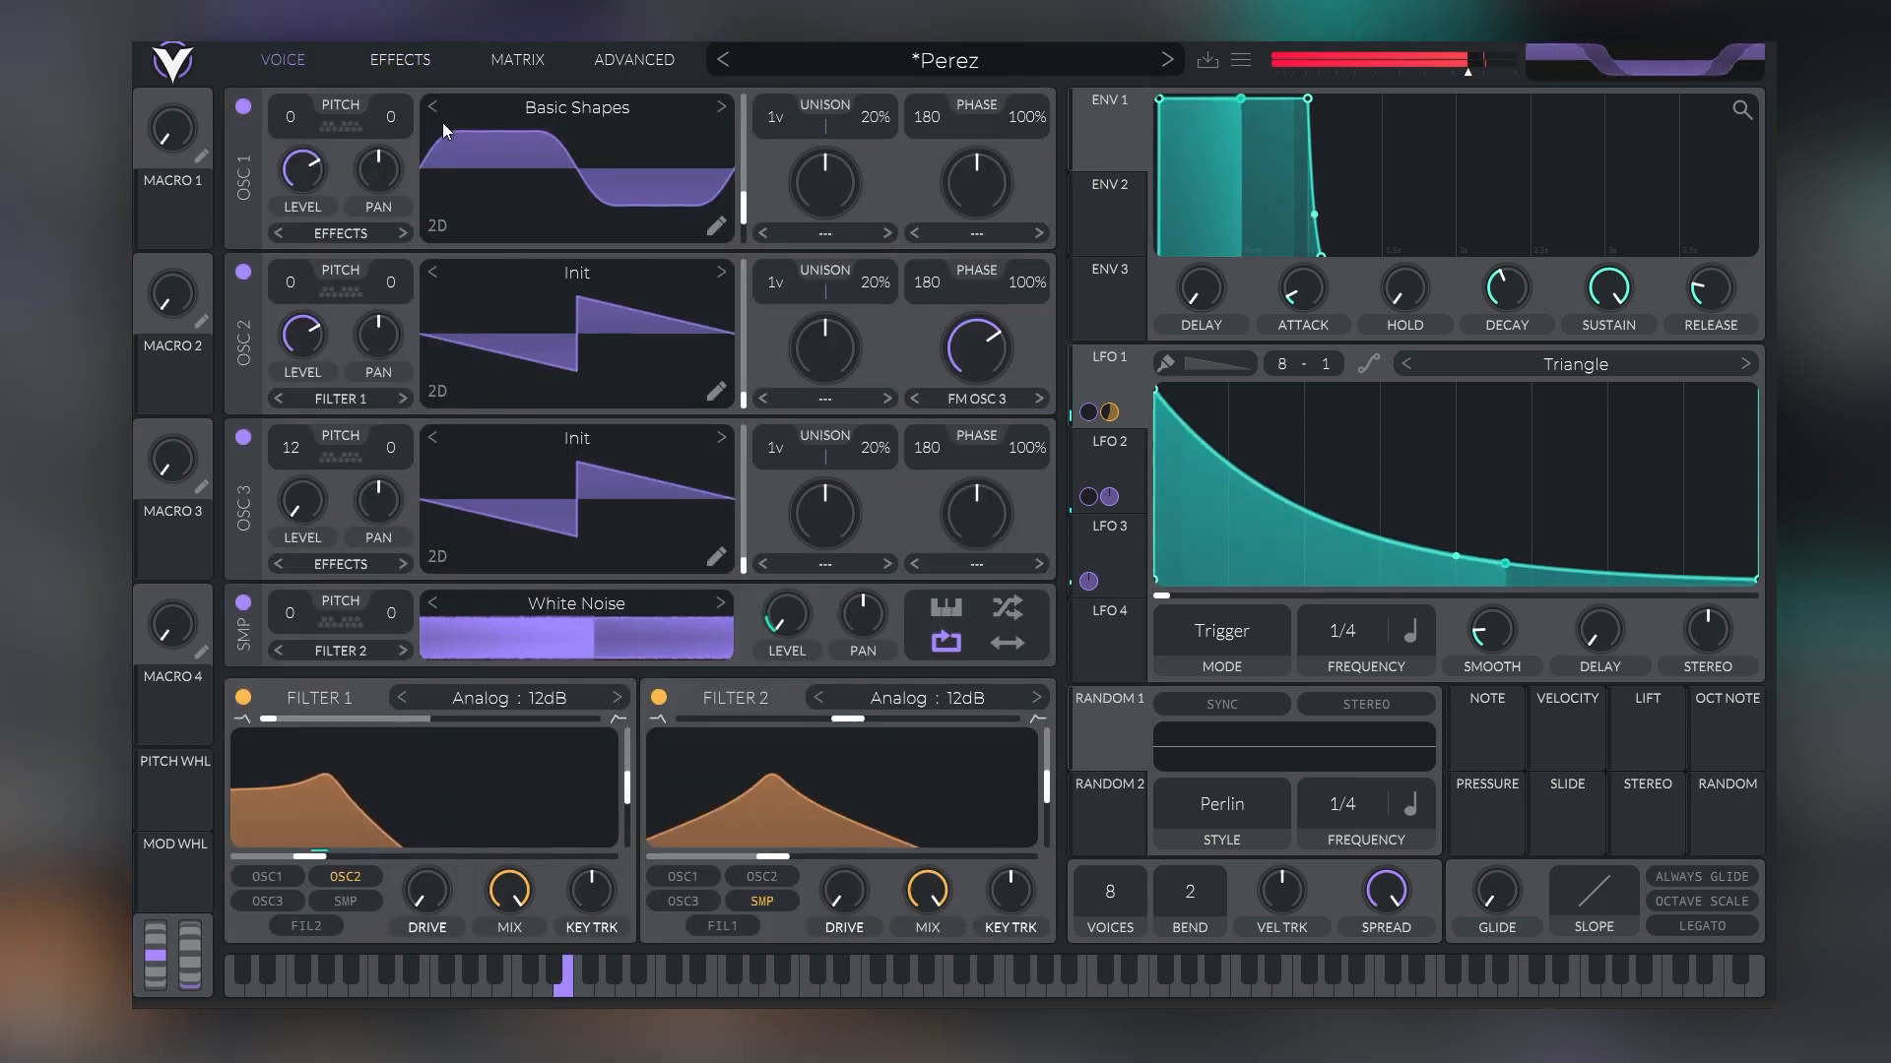
{"action": "mouse_move", "coordinate": [975, 351]}
{"action": "left_mouse_down"}
{"action": "mouse_move", "coordinate": [990, 335]}
{"action": "mouse_move", "coordinate": [987, 372]}
{"action": "left_mouse_up"}
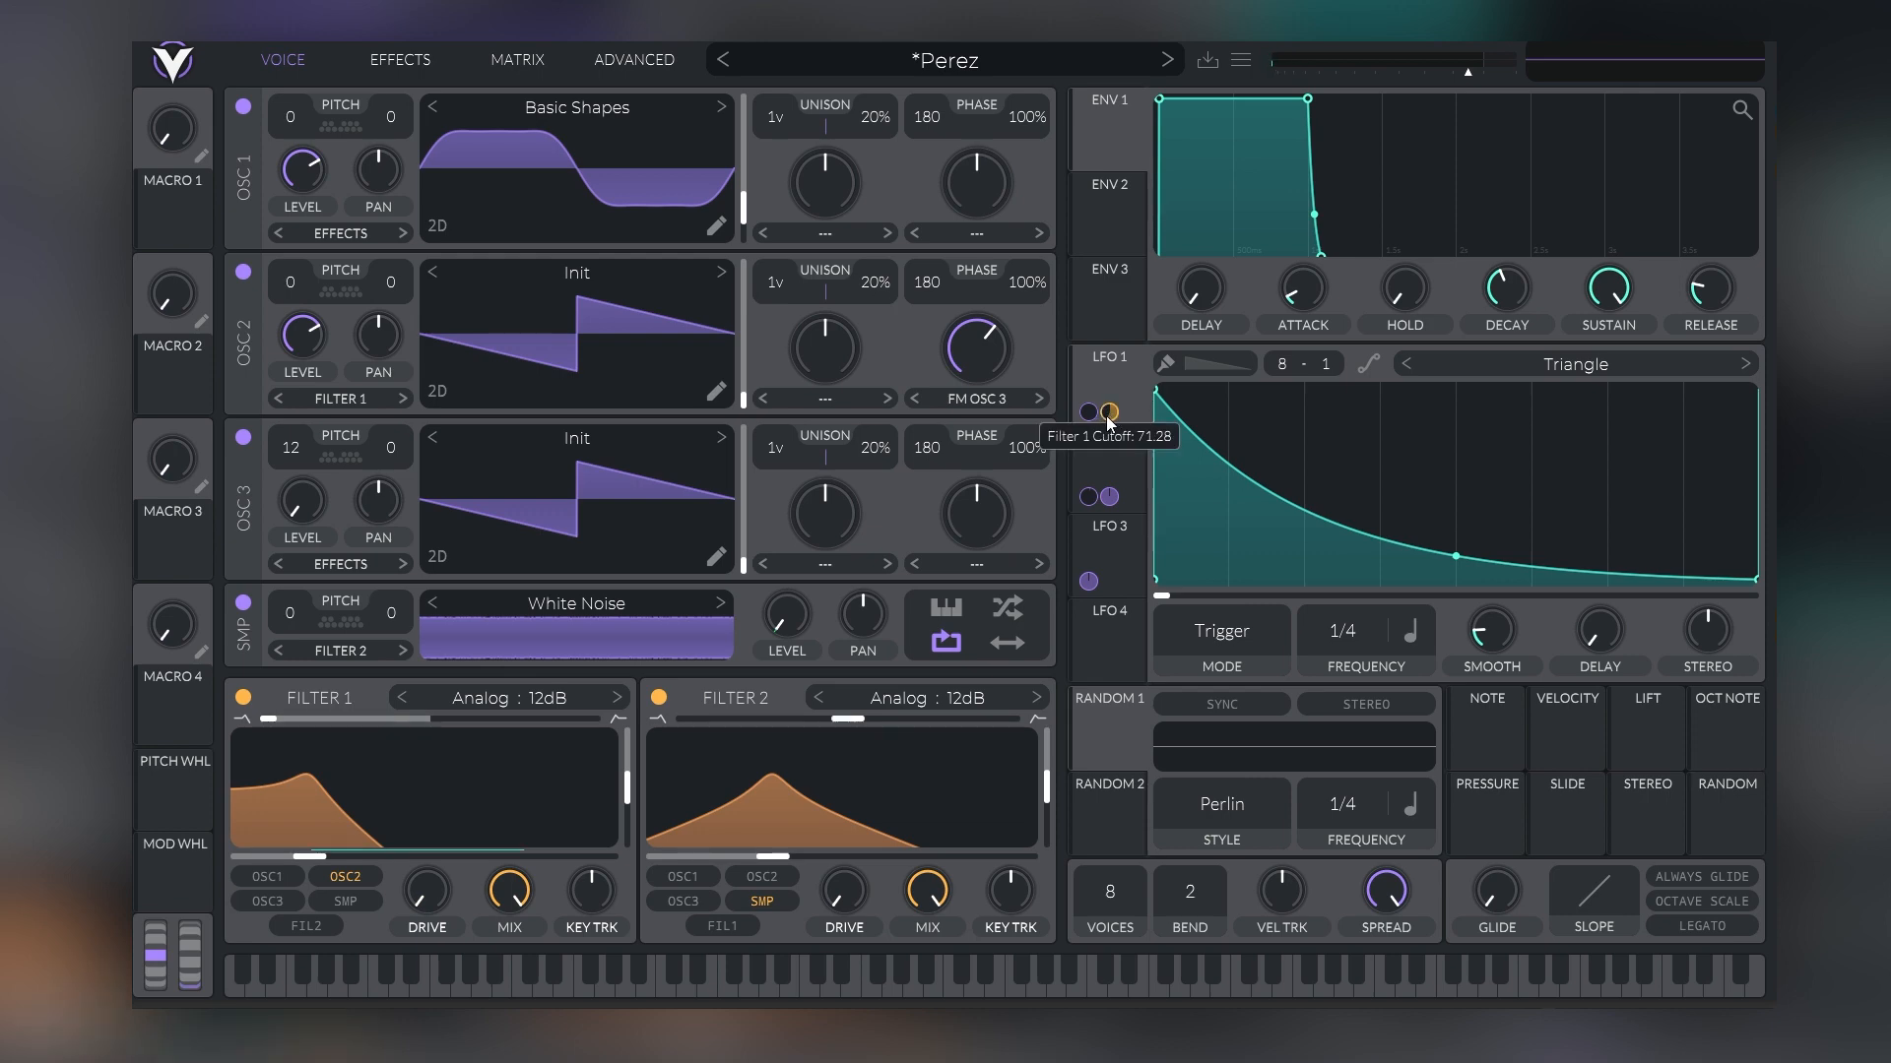
Remove LFO 1's modulation of Filter 1's cutoff and assign LFO 4 to it instead
{"action": "double_click", "coordinate": [1111, 415]}
{"action": "left_click_drag", "start_coordinate": [1113, 631], "coordinate": [453, 837]}
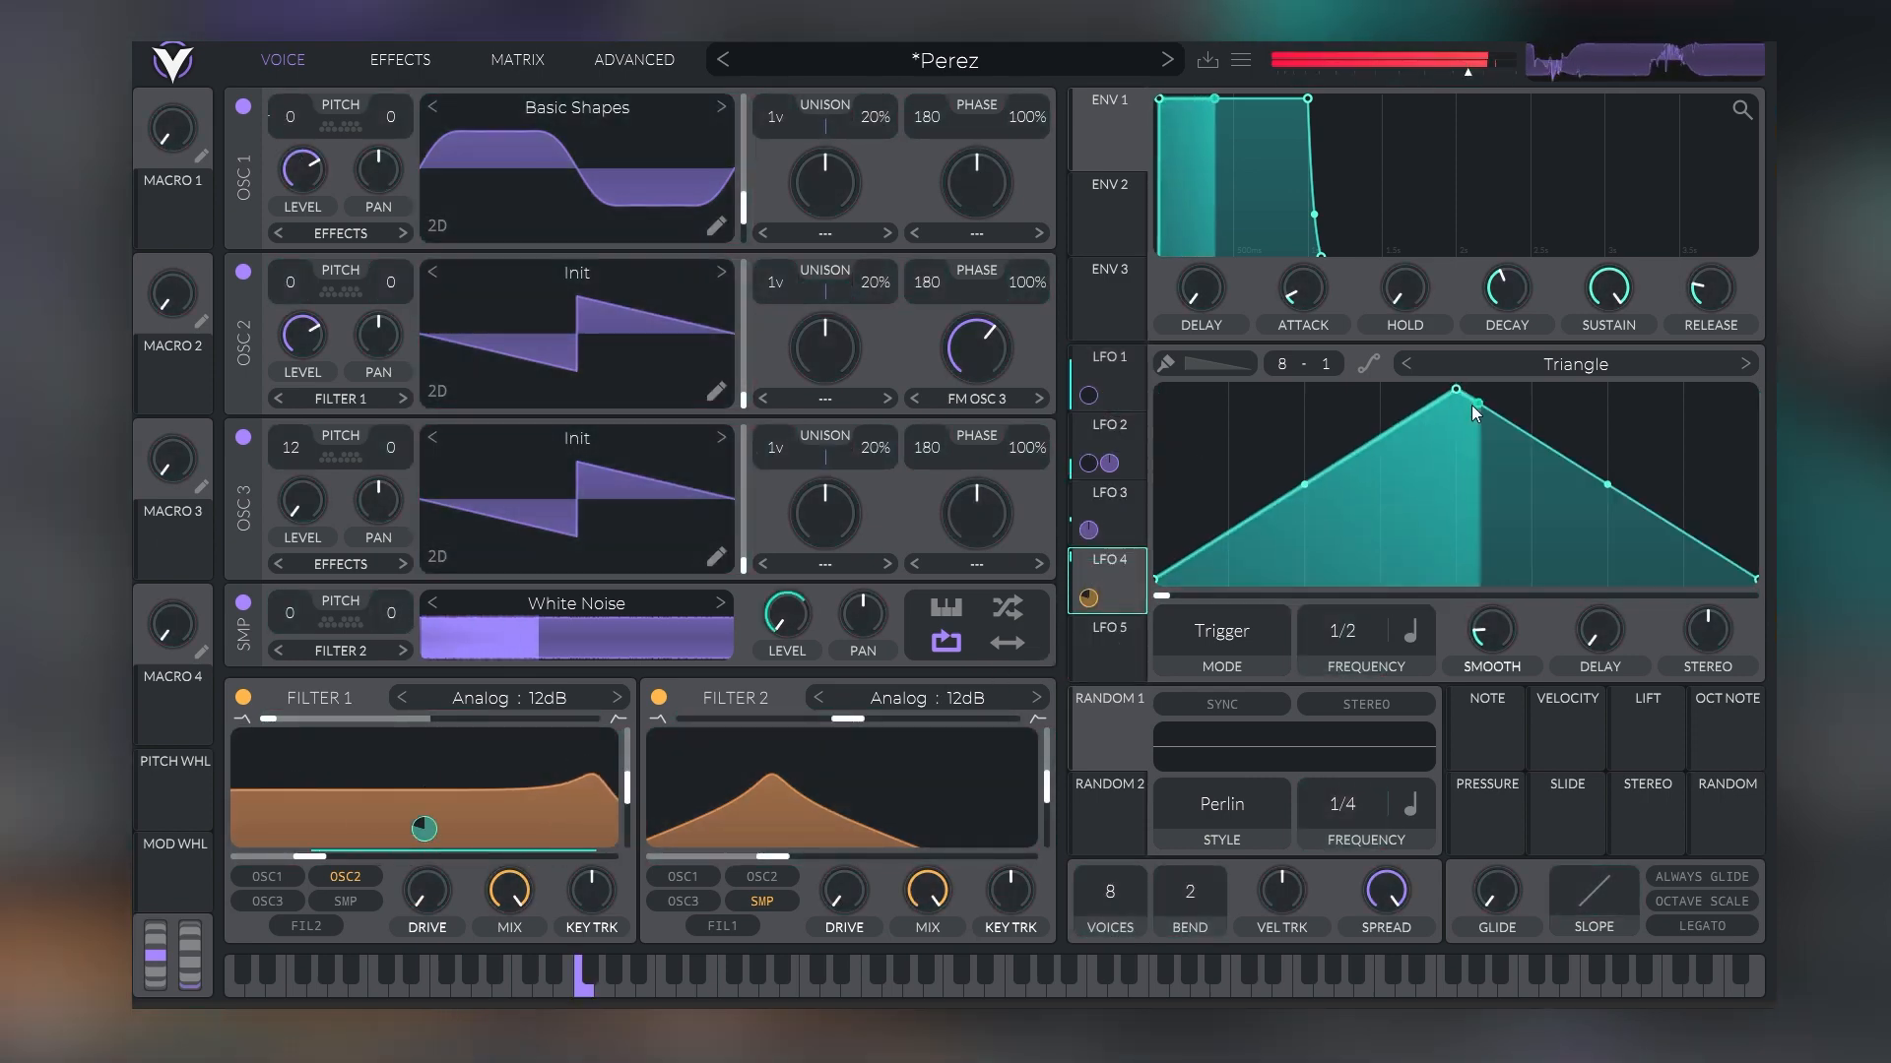
Reshape LFO 4 with a slightly lower peak, a bulging rise and a sagging fall, and reduce its Filter 1 cutoff modulation depth
{"action": "mouse_move", "coordinate": [1465, 400]}
{"action": "left_mouse_down"}
{"action": "mouse_move", "coordinate": [1363, 439]}
{"action": "mouse_move", "coordinate": [1376, 460]}
{"action": "mouse_move", "coordinate": [1456, 408]}
{"action": "left_mouse_up"}
{"action": "left_click_drag", "start_coordinate": [1310, 490], "coordinate": [1307, 455]}
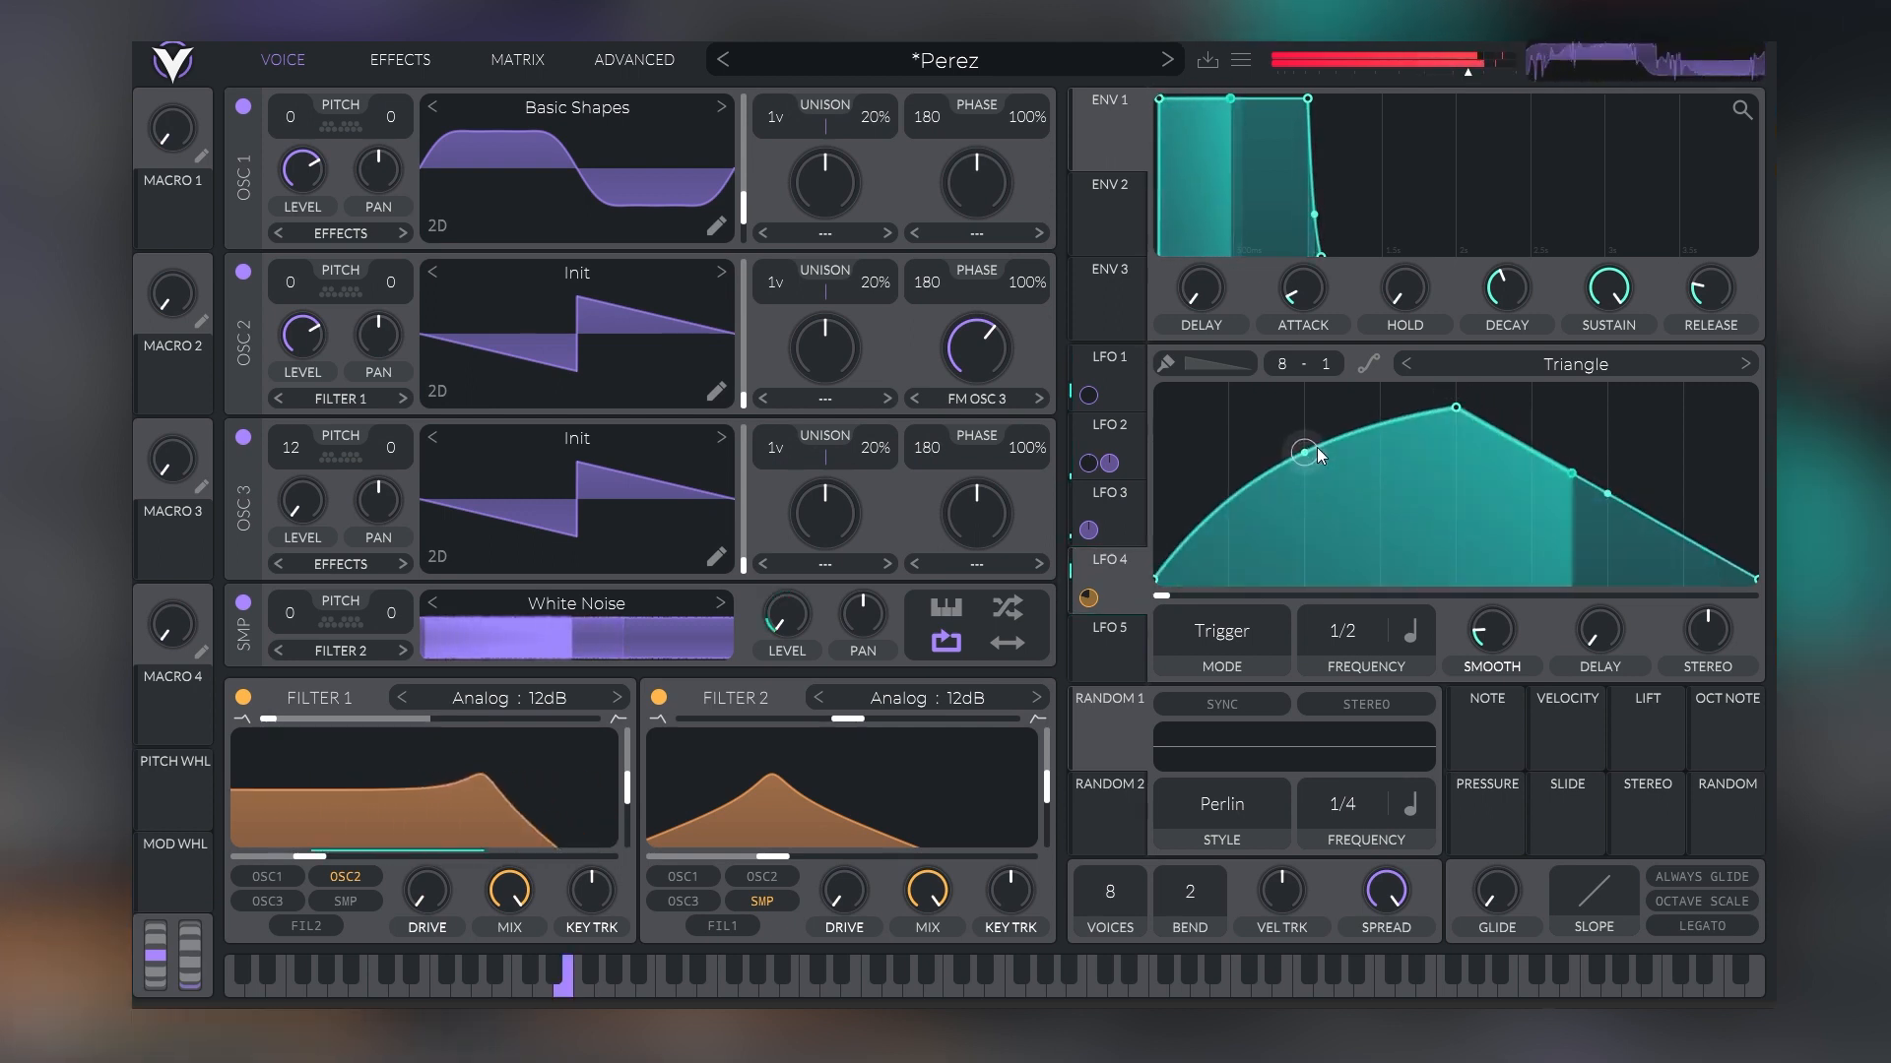
{"action": "left_click_drag", "start_coordinate": [1605, 504], "coordinate": [1597, 557]}
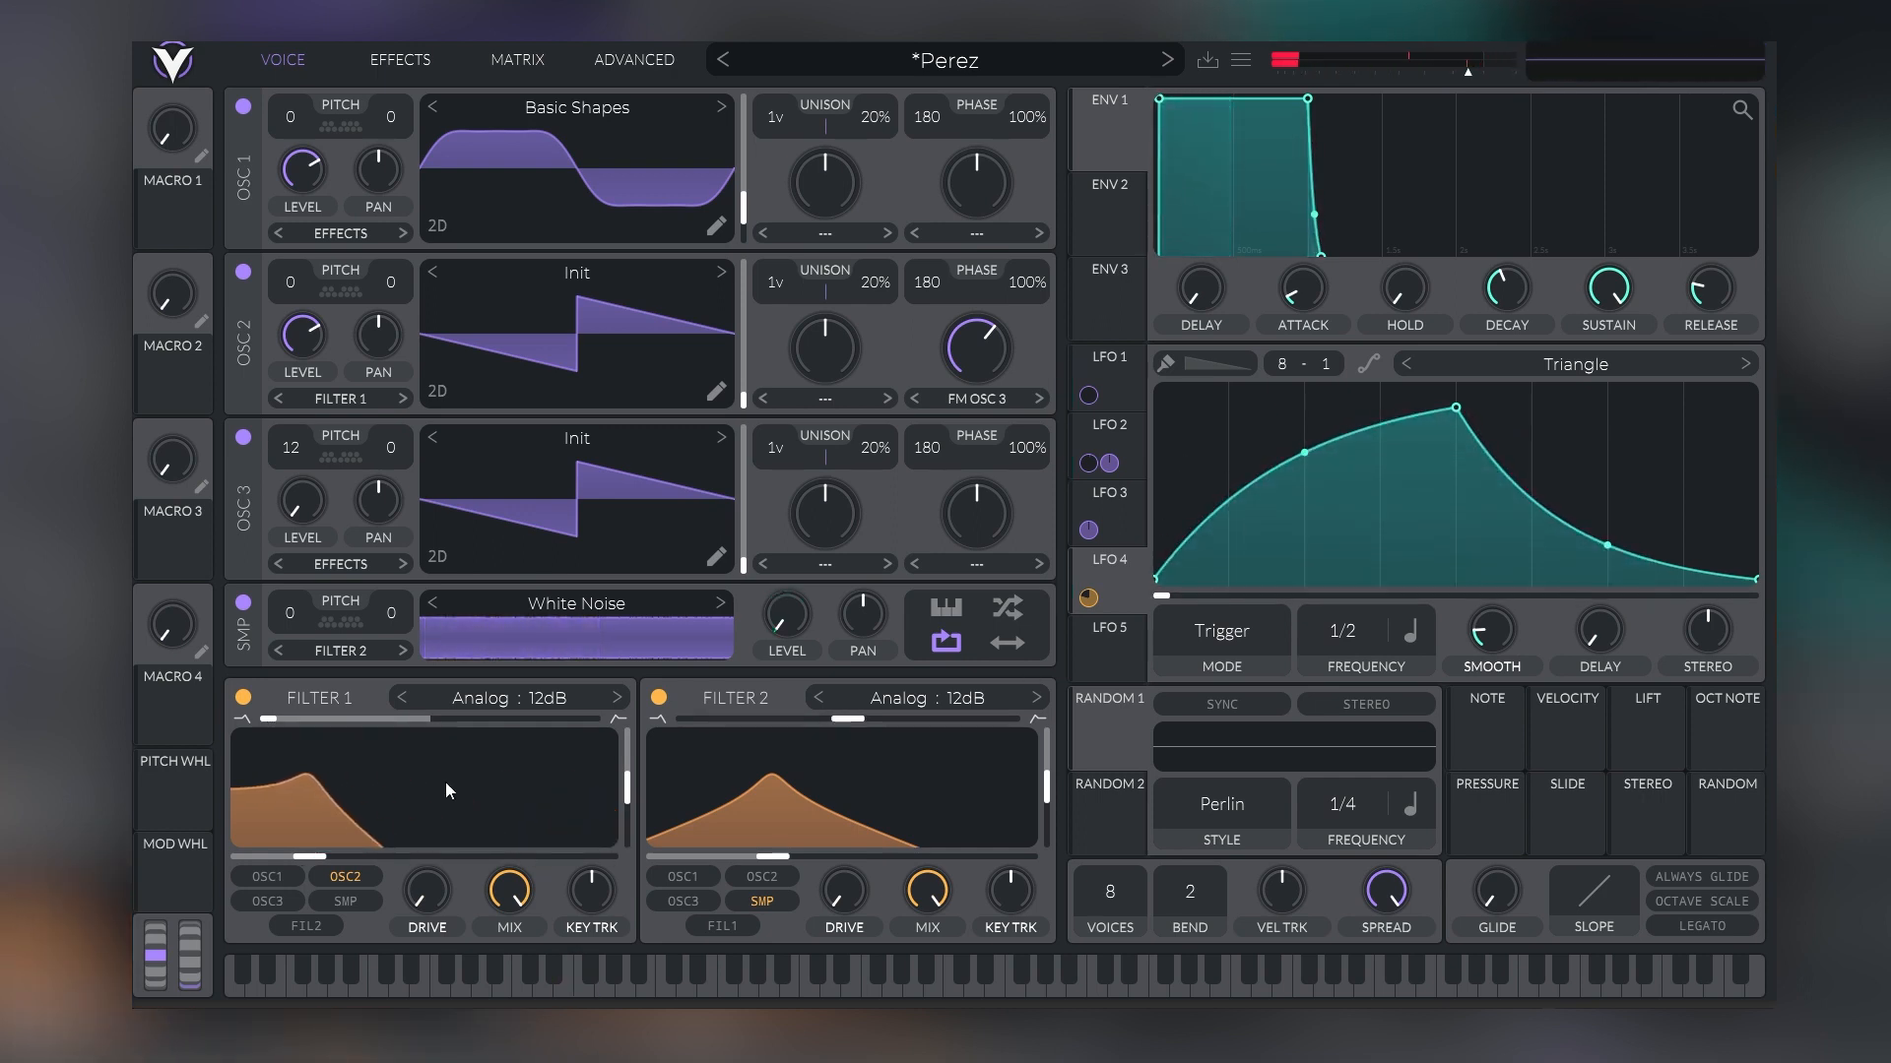
{"action": "mouse_move", "coordinate": [418, 863]}
{"action": "left_click_drag", "start_coordinate": [425, 829], "coordinate": [427, 849]}
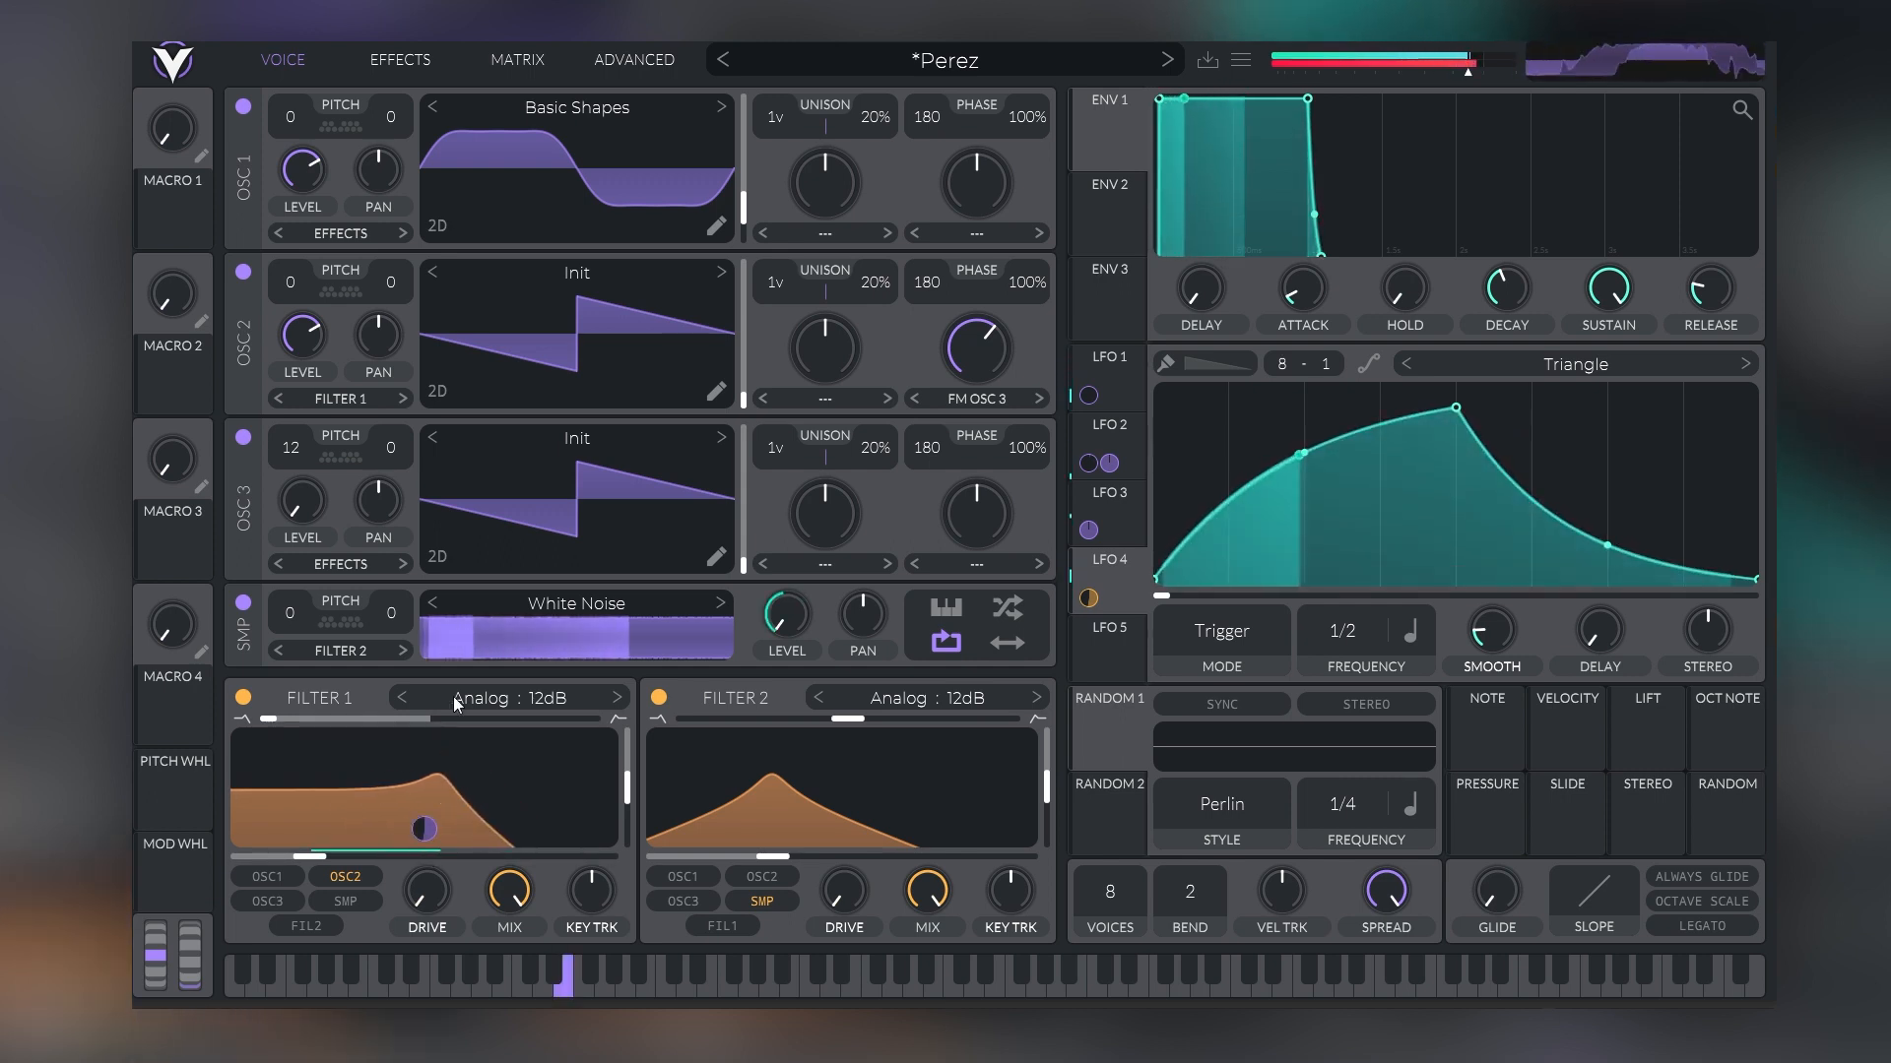
Try Oscillator 3 transposed to 24 semitones with Oscillator 2's FM Osc 3 amount at about 75%
{"action": "left_click_drag", "start_coordinate": [289, 453], "coordinate": [290, 430]}
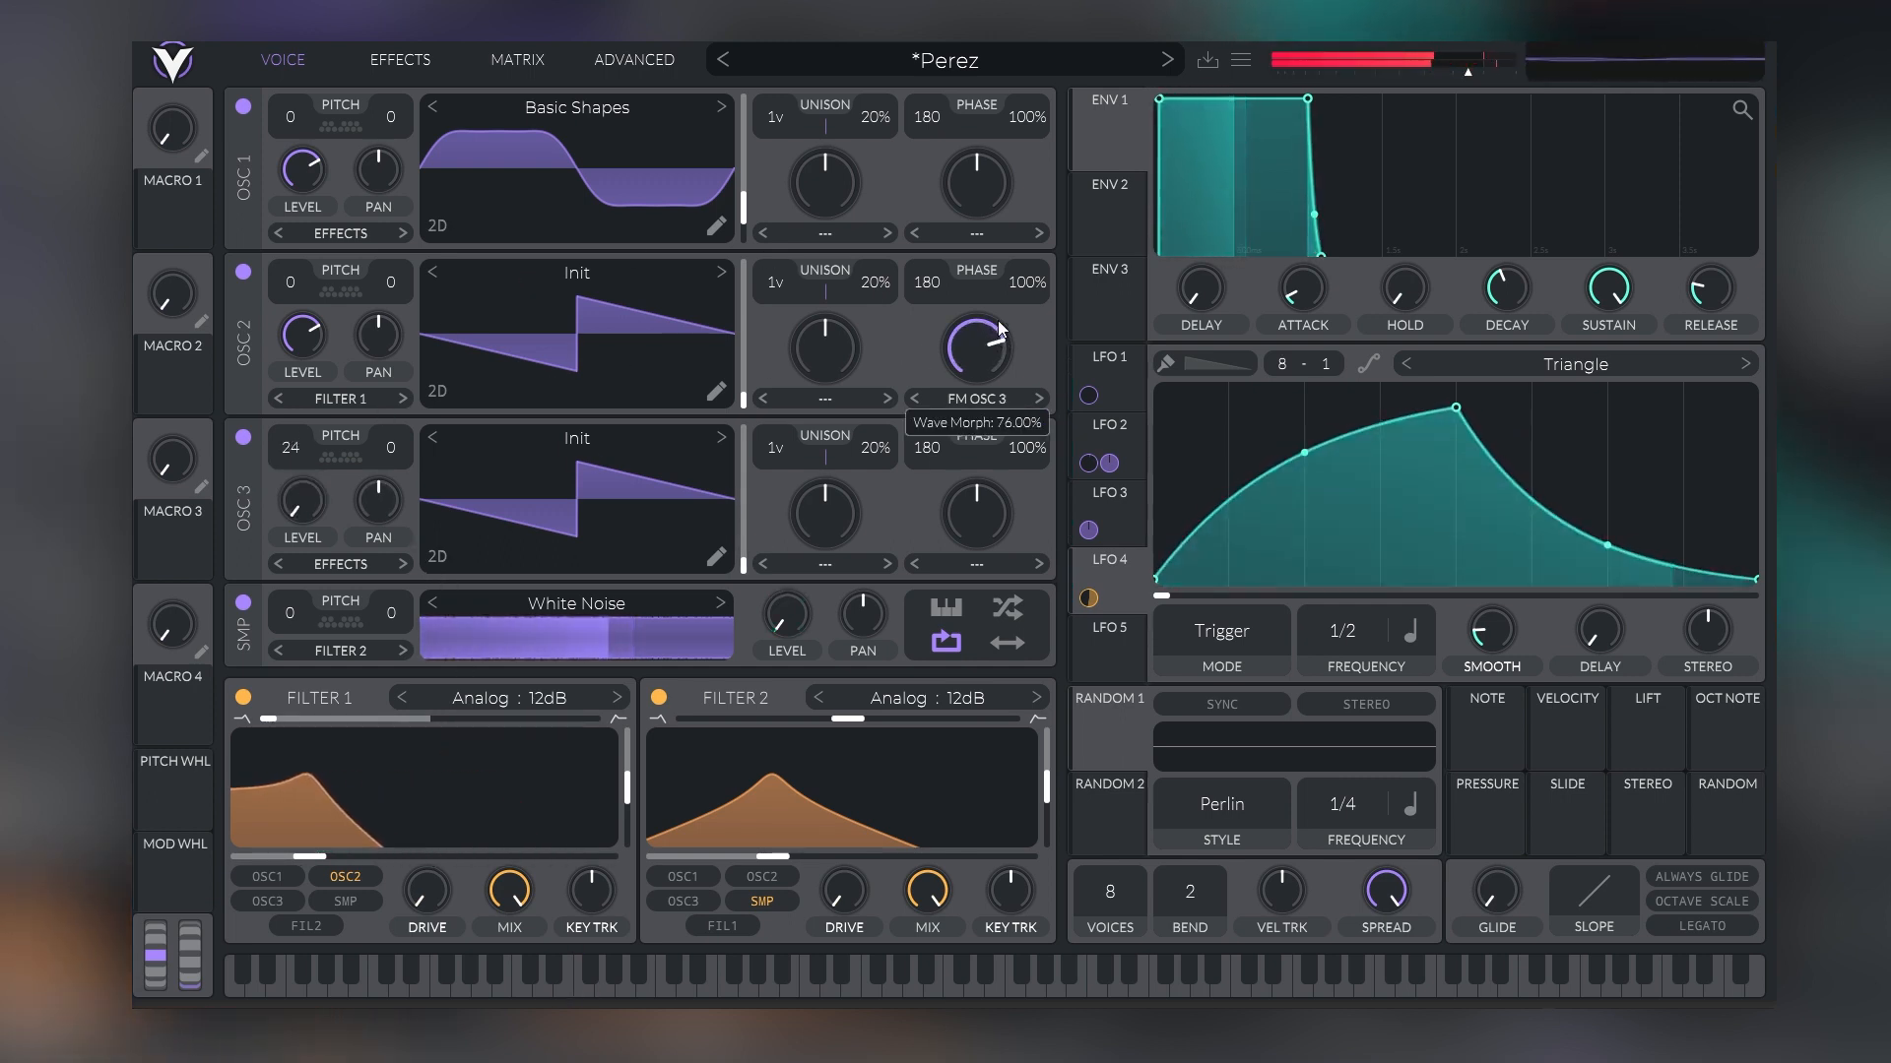
{"action": "left_click_drag", "start_coordinate": [994, 346], "coordinate": [996, 321]}
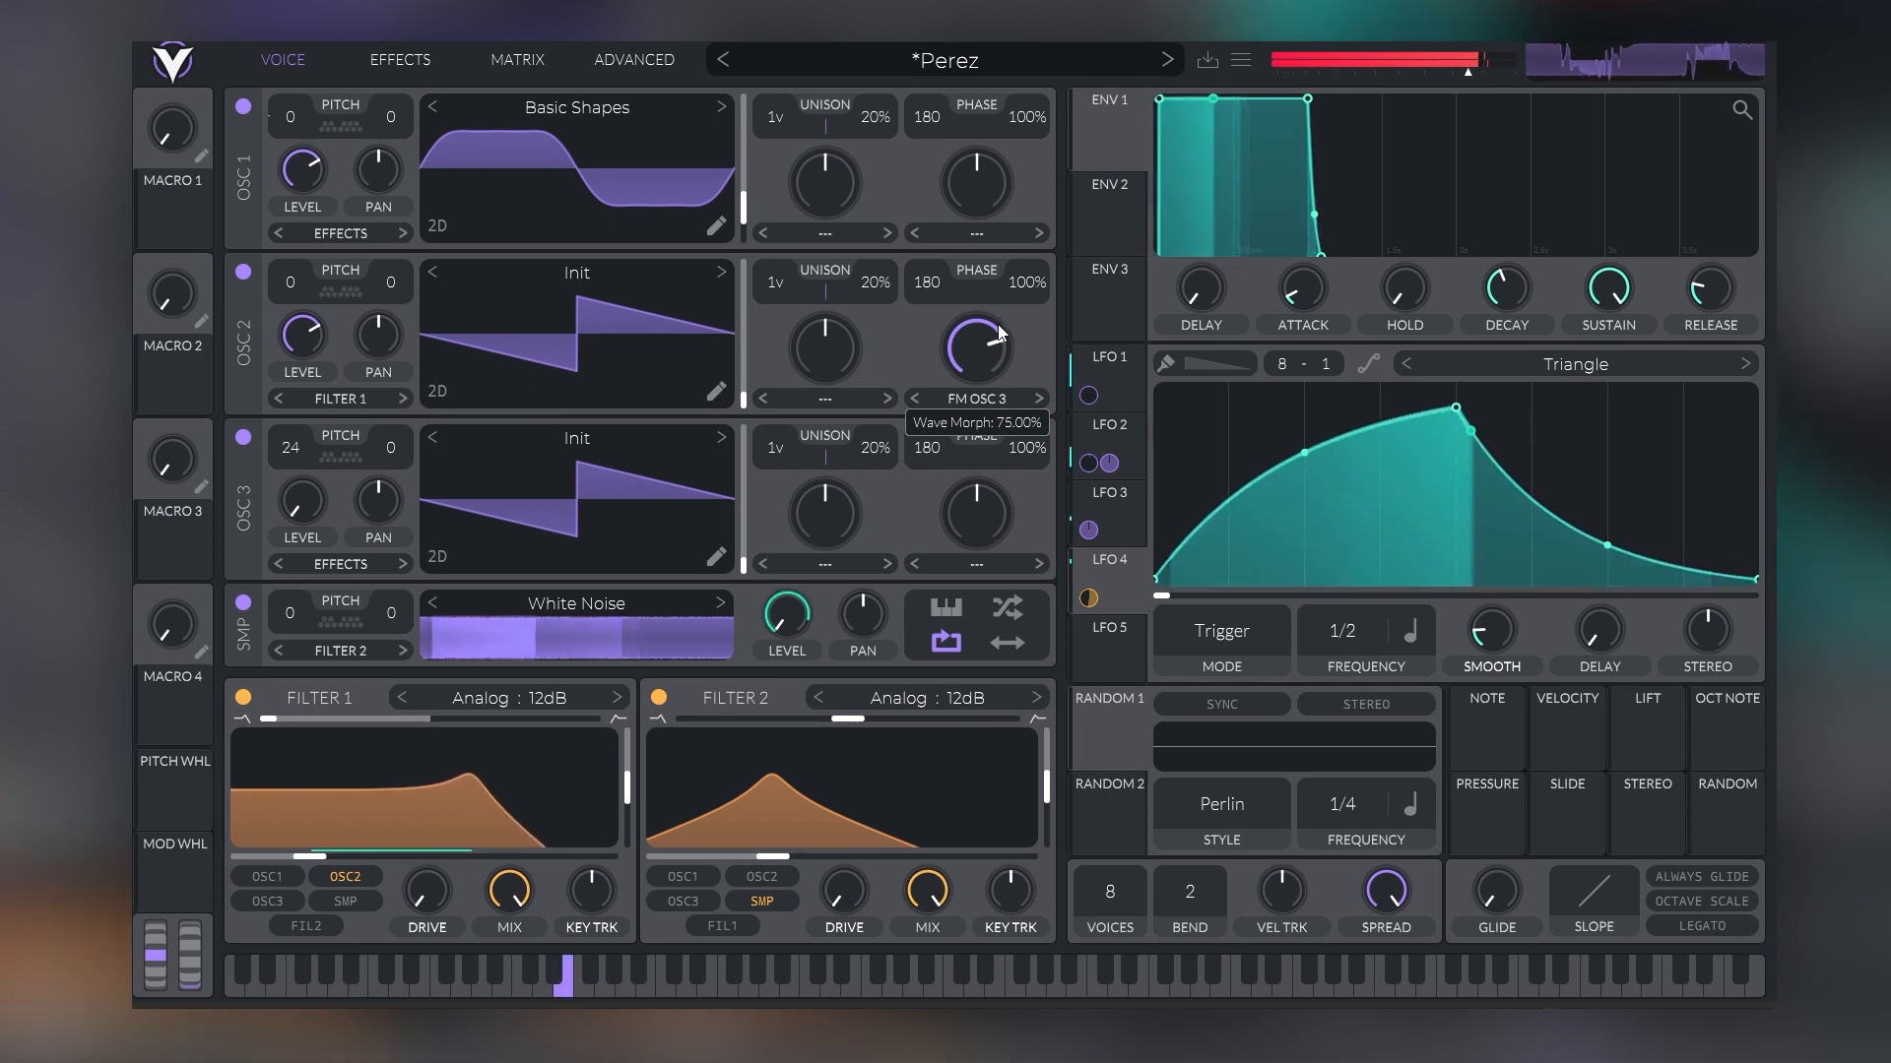
Enable the Reverb effect and increase the Distortion effect's drive
{"action": "left_click", "coordinate": [399, 60]}
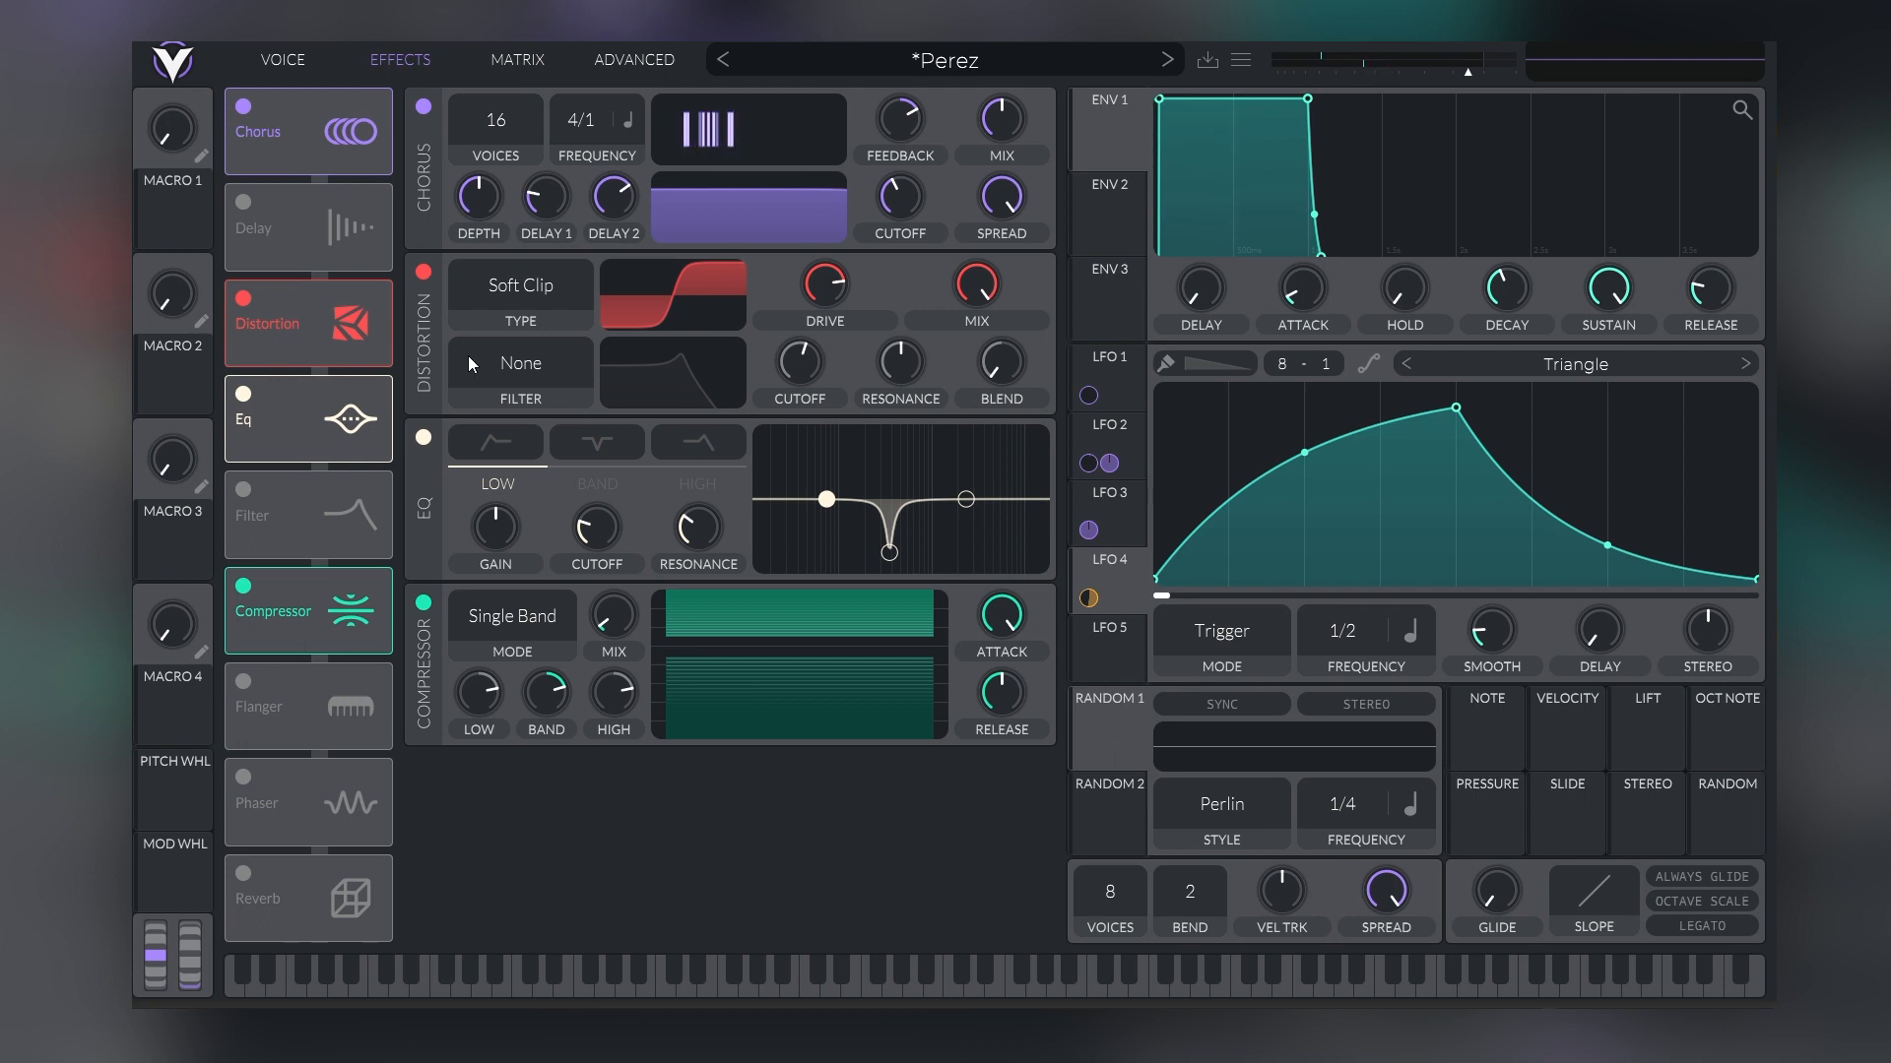
{"action": "left_click", "coordinate": [243, 875]}
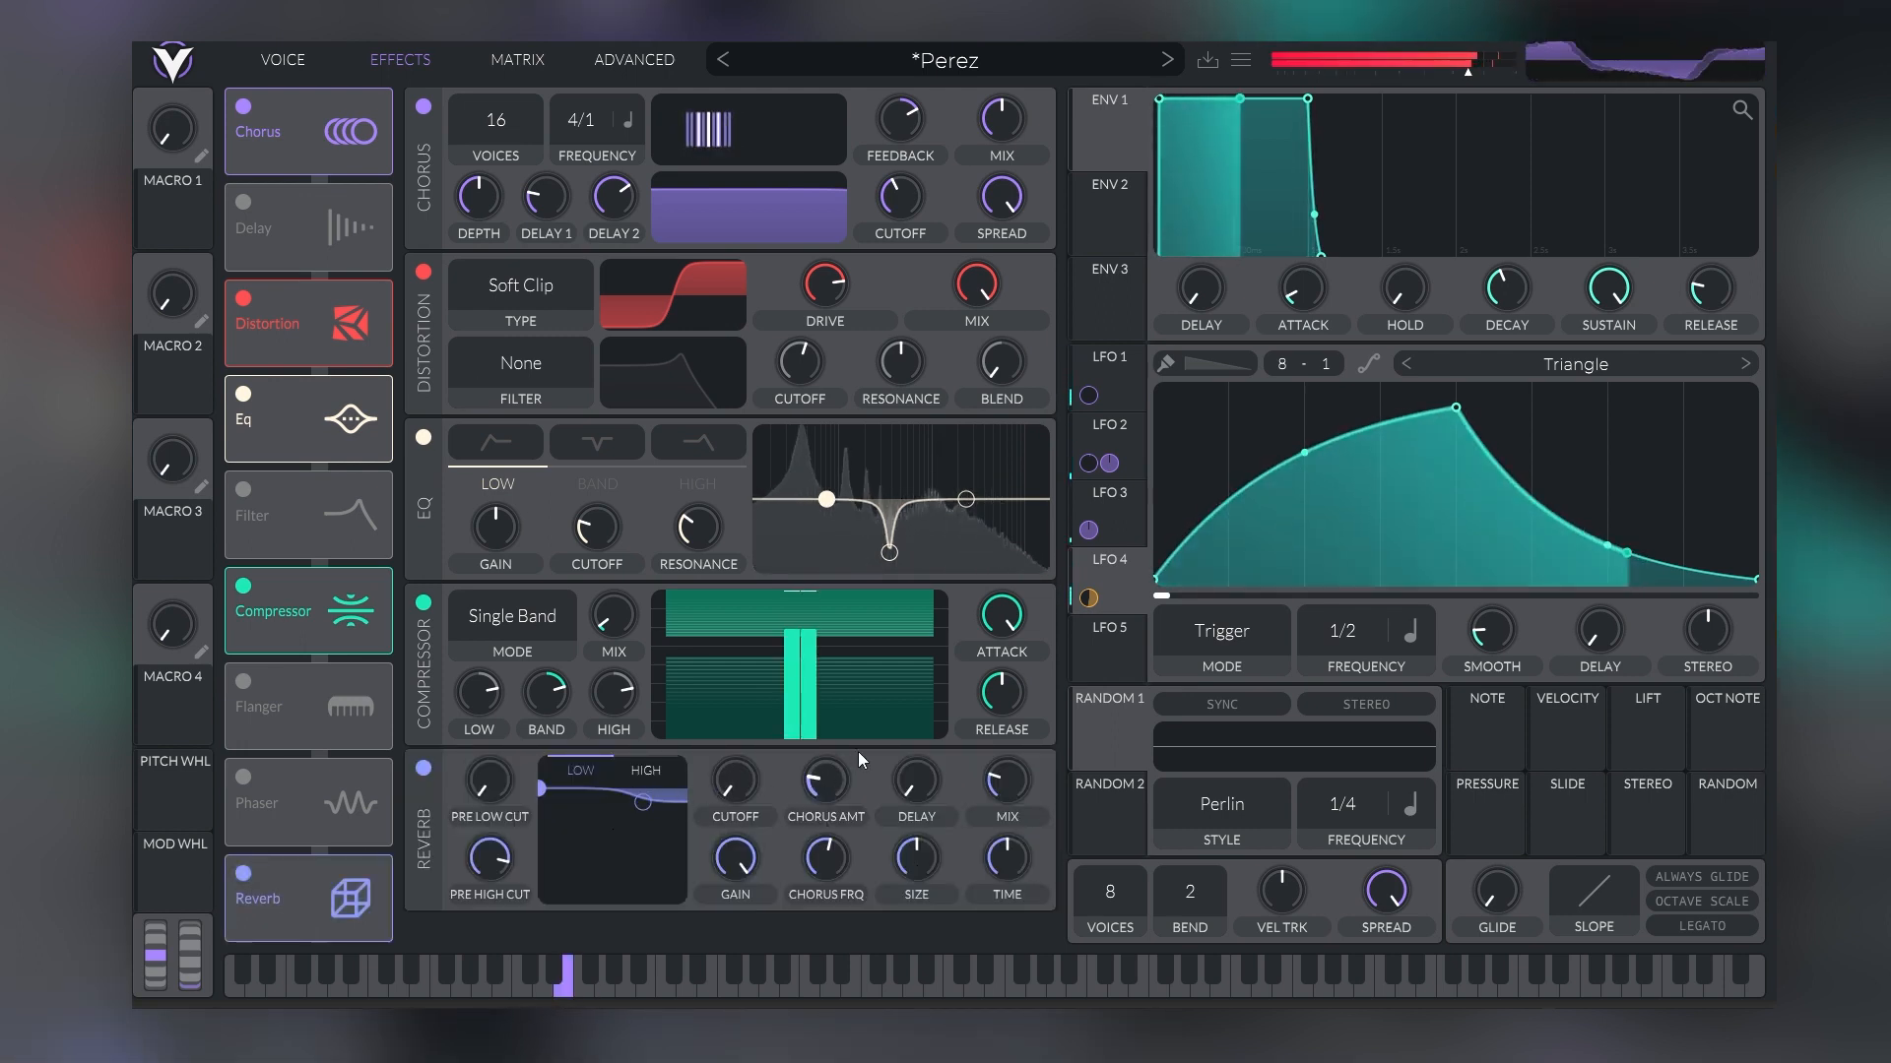
{"action": "mouse_move", "coordinate": [995, 772]}
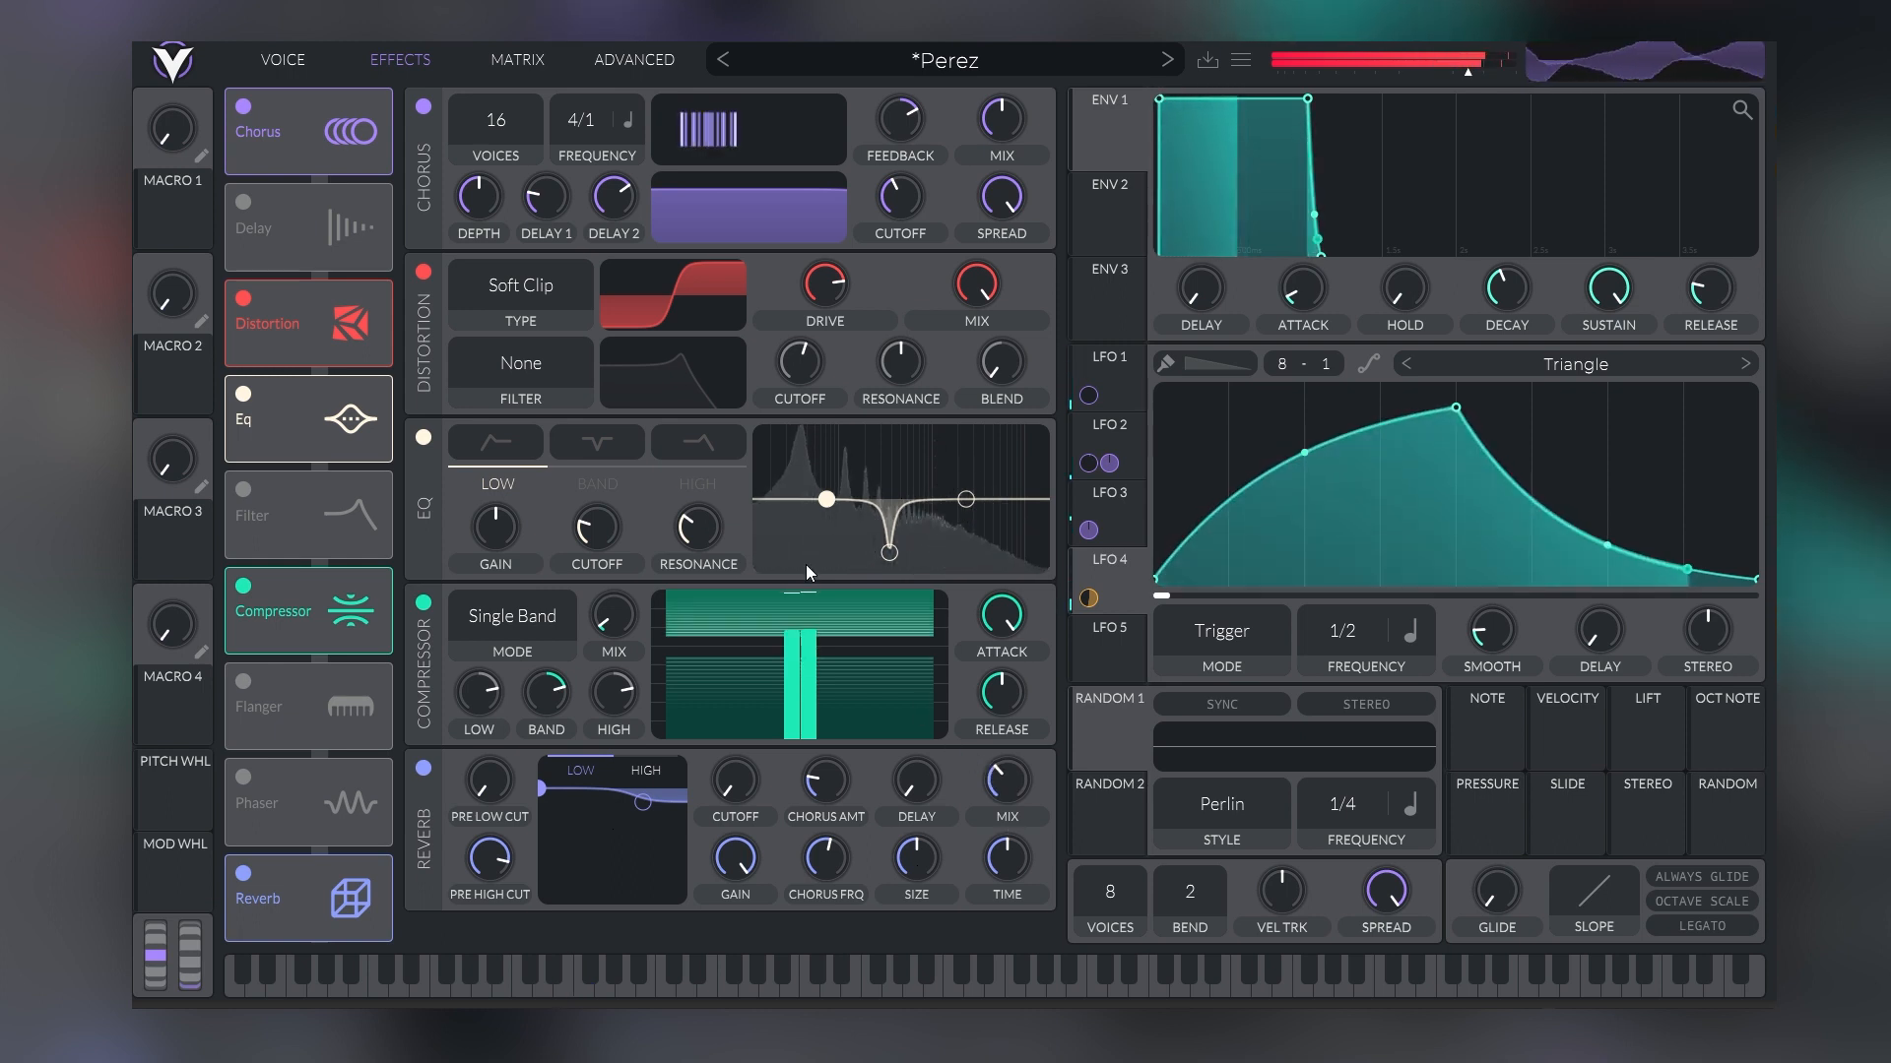
{"action": "mouse_move", "coordinate": [831, 292]}
{"action": "left_click_drag", "start_coordinate": [831, 292], "coordinate": [838, 276]}
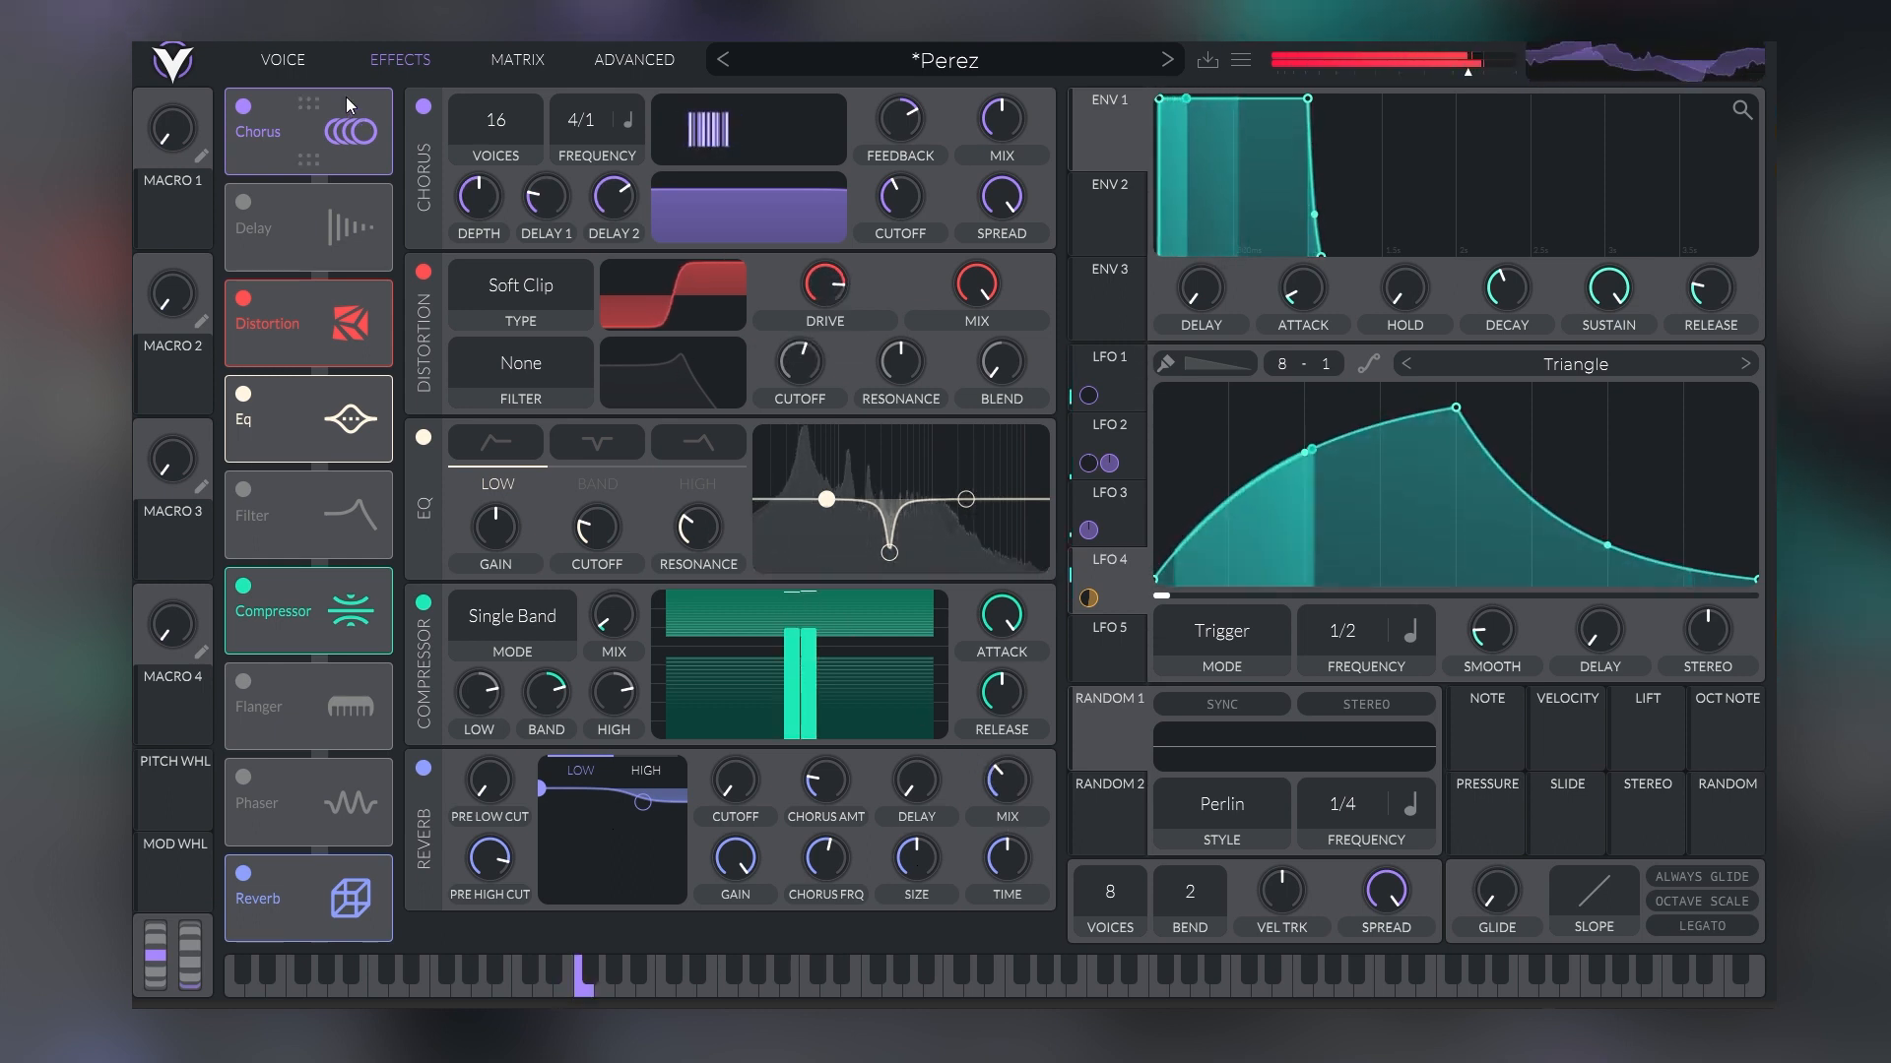
Return to the voice settings and set Oscillator 3's transpose to 12 semitones
{"action": "left_click", "coordinate": [316, 55]}
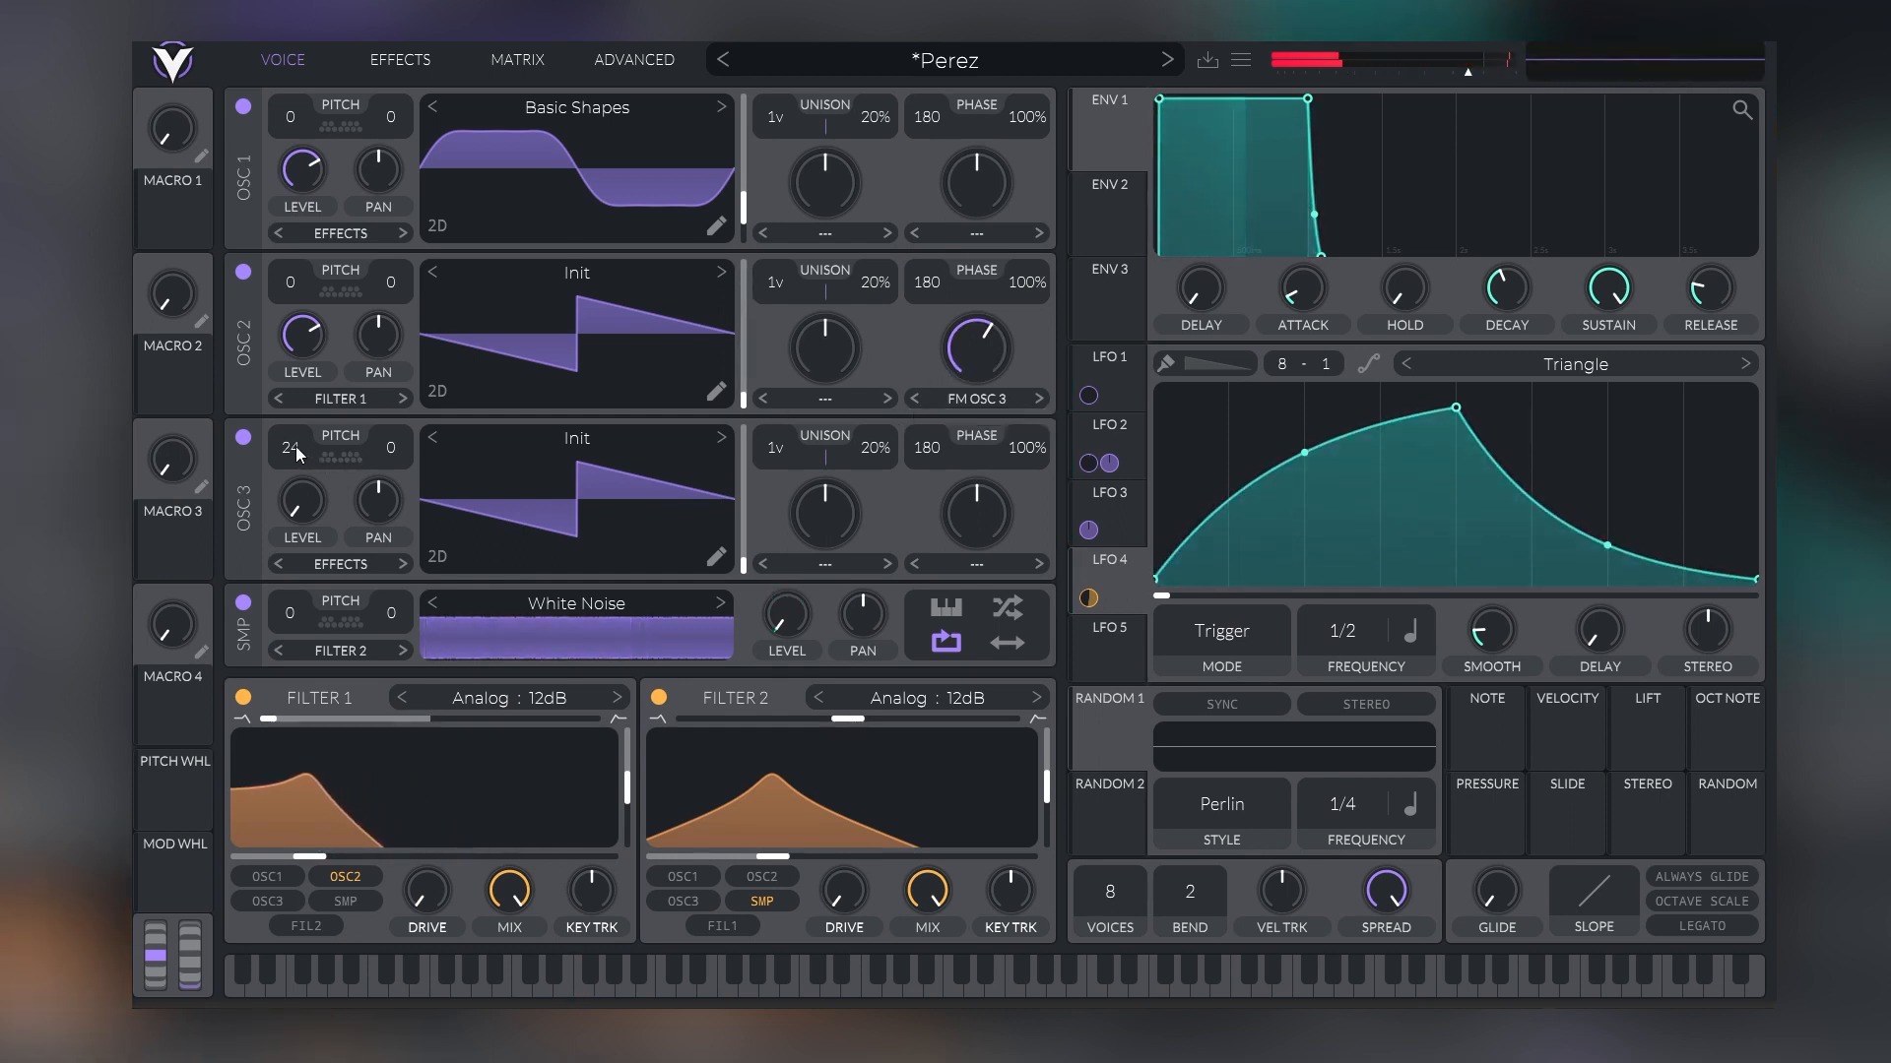
{"action": "left_click_drag", "start_coordinate": [295, 446], "coordinate": [294, 471]}
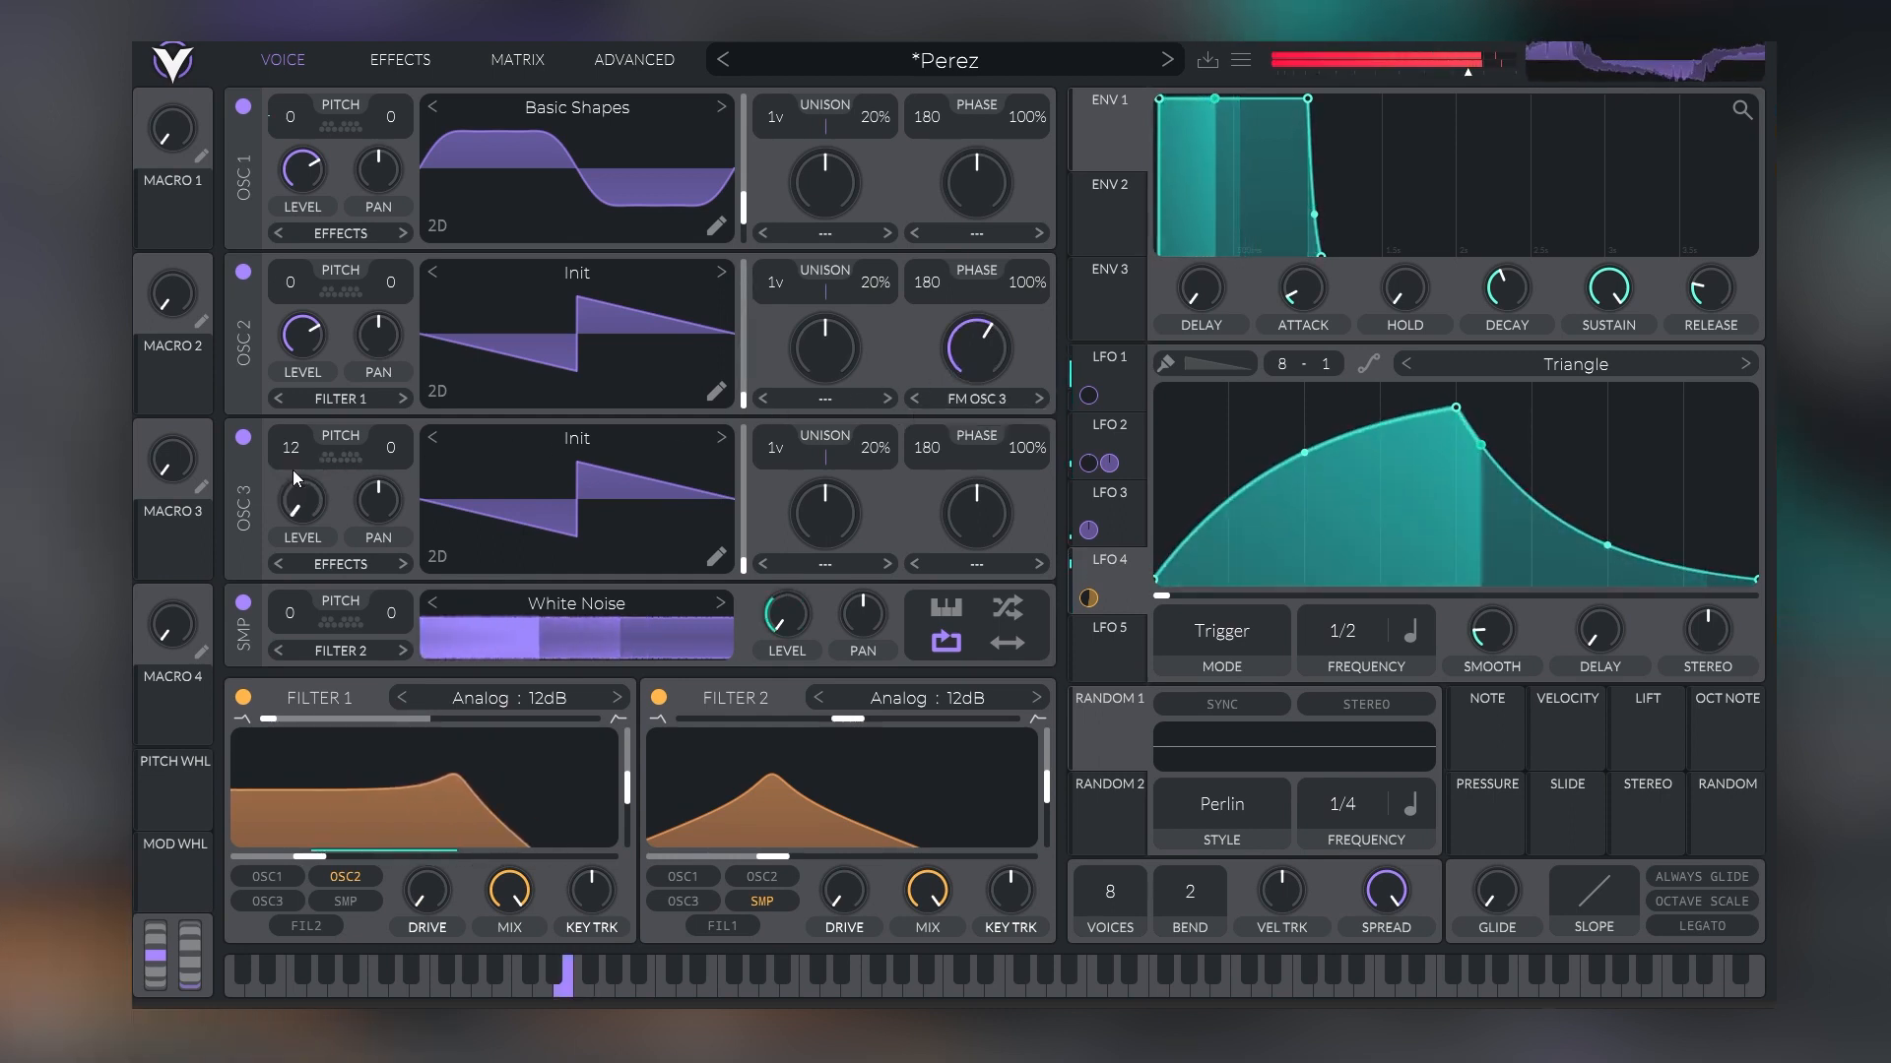